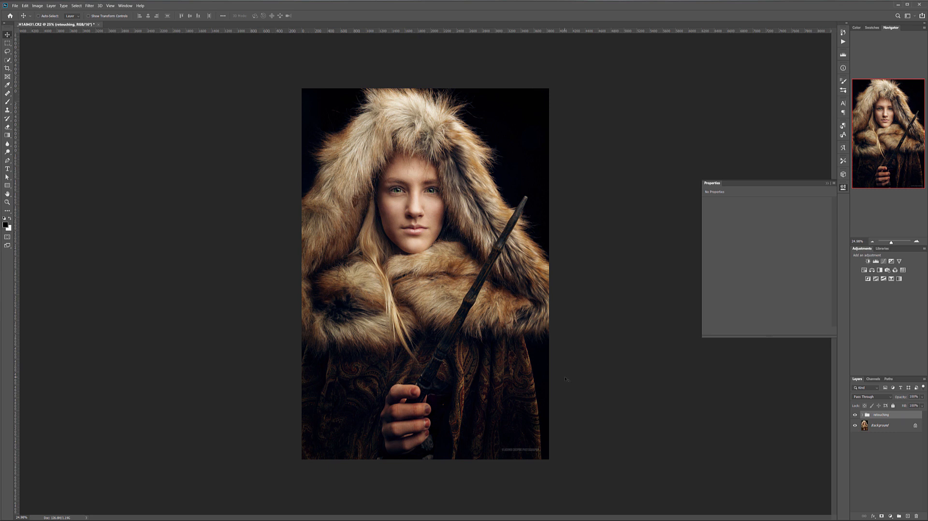
# Step: Compare the portrait with and without the retouching group by toggling the group's visibility
pyautogui.click(856, 416)
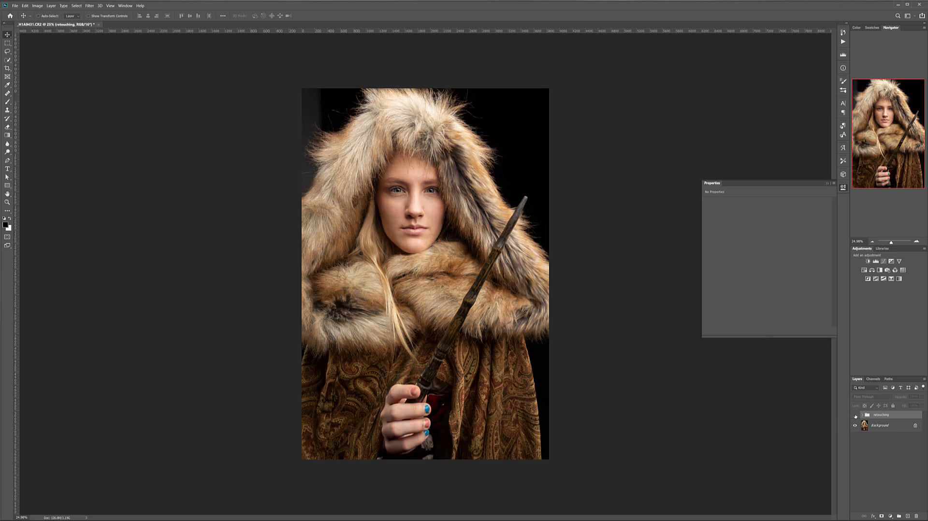
pyautogui.click(856, 415)
pyautogui.click(856, 416)
pyautogui.click(855, 415)
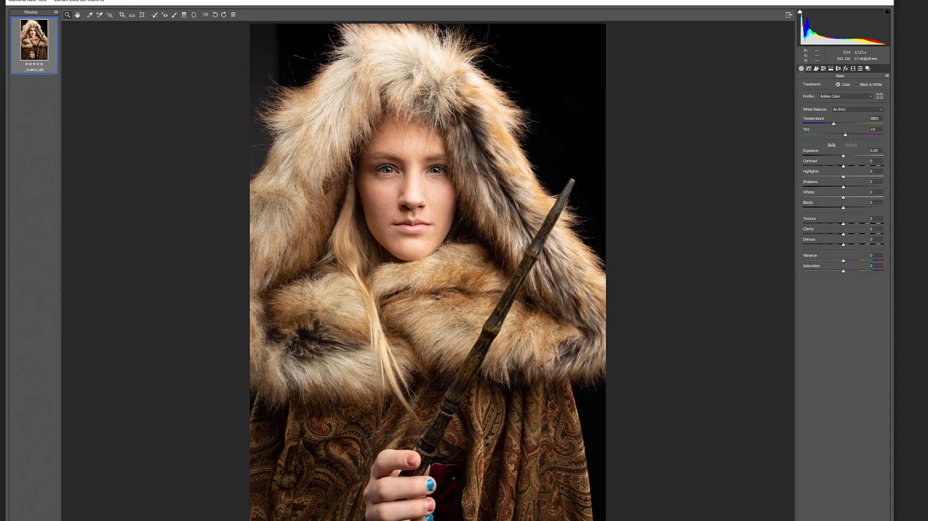
# Step: Review the raw file's workflow options for color space, bit depth and resolution
pyautogui.click(447, 480)
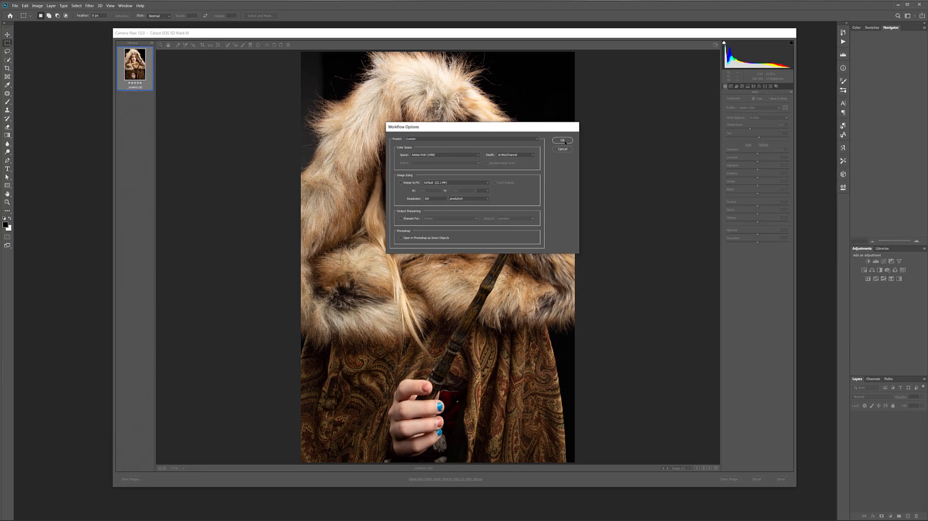
pyautogui.click(719, 135)
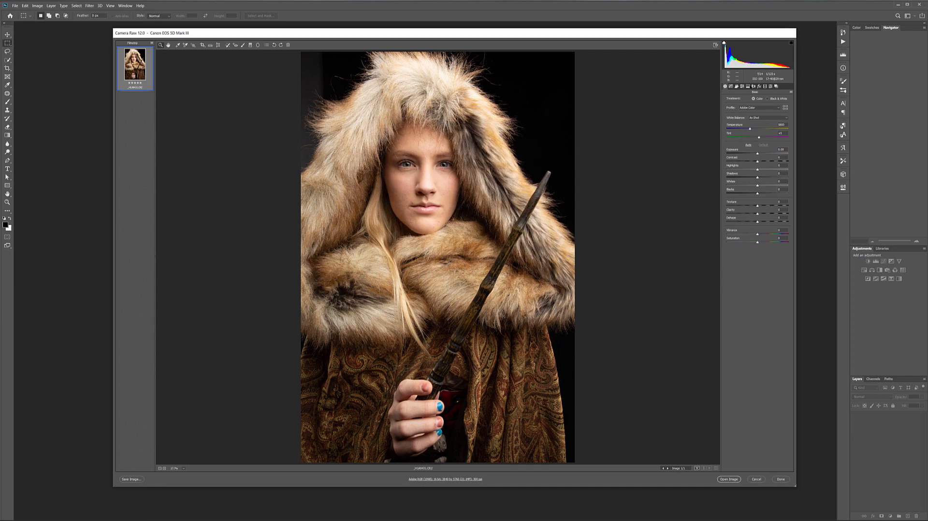
# Step: Enable chromatic aberration removal and profile corrections for the lens
pyautogui.click(753, 86)
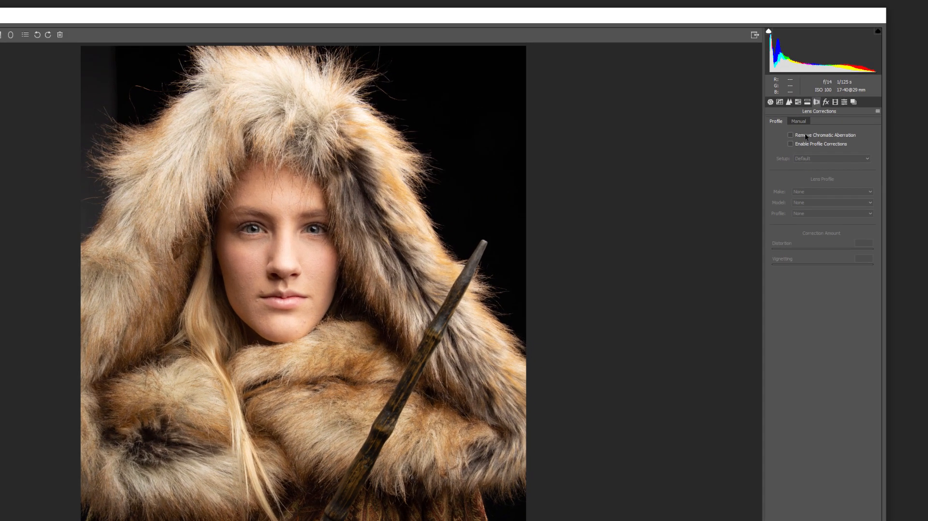
pyautogui.click(791, 135)
pyautogui.click(792, 144)
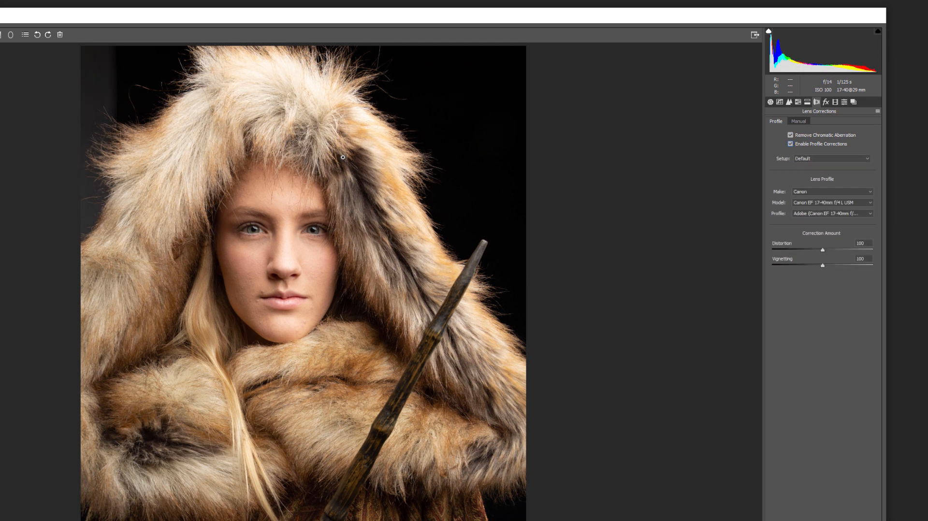
# Step: Set the sharpening amount of the raw image to 74
pyautogui.click(797, 102)
pyautogui.click(789, 102)
pyautogui.moveTo(813, 137); pyautogui.dragTo(823, 137)
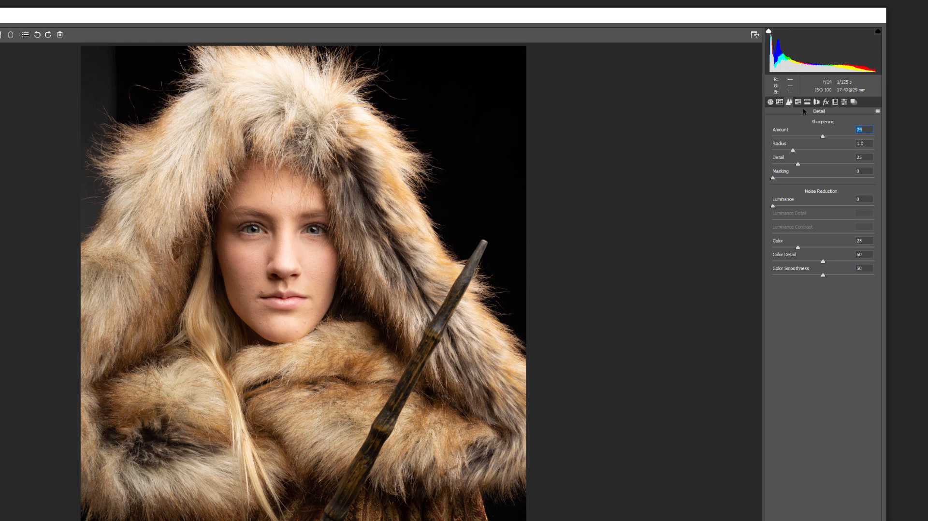
# Step: Set Highlights to -40 and Shadows to +5 in the basic raw adjustments
pyautogui.click(769, 104)
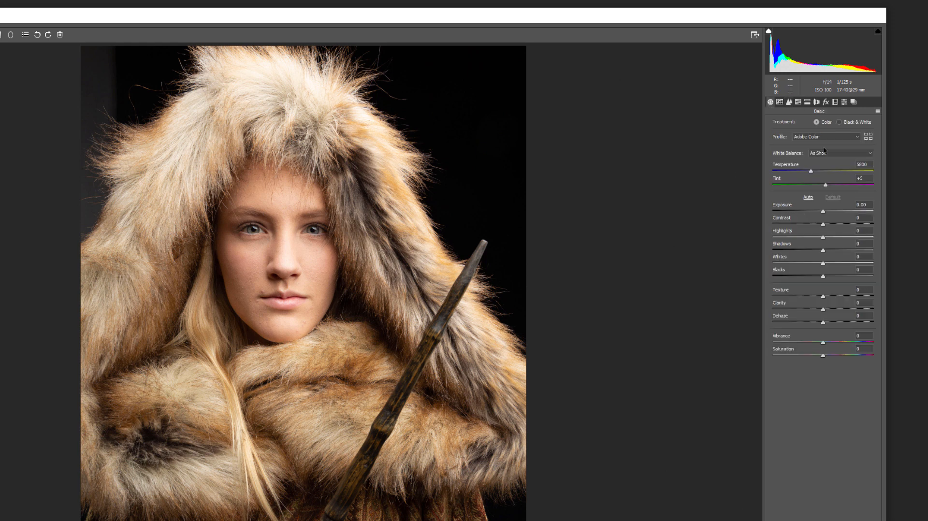
pyautogui.moveTo(823, 238); pyautogui.dragTo(885, 248)
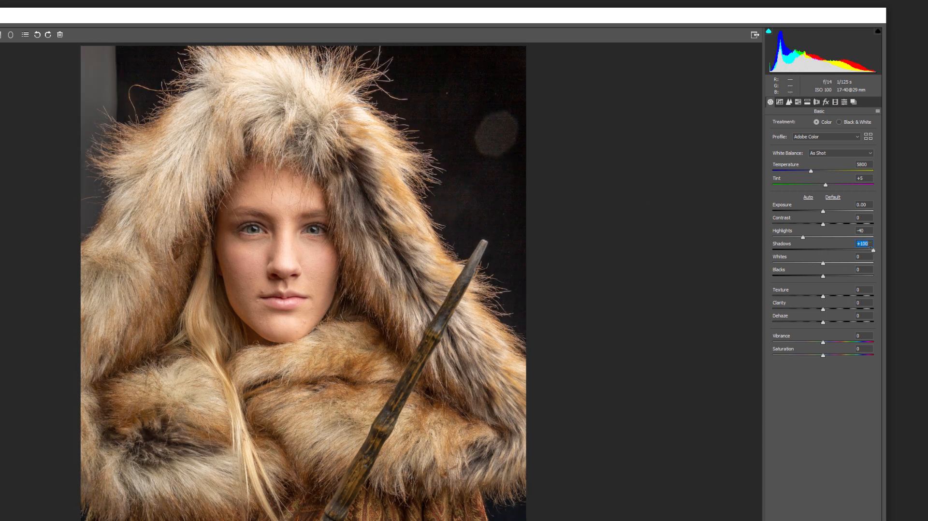
pyautogui.moveTo(874, 251); pyautogui.dragTo(827, 251)
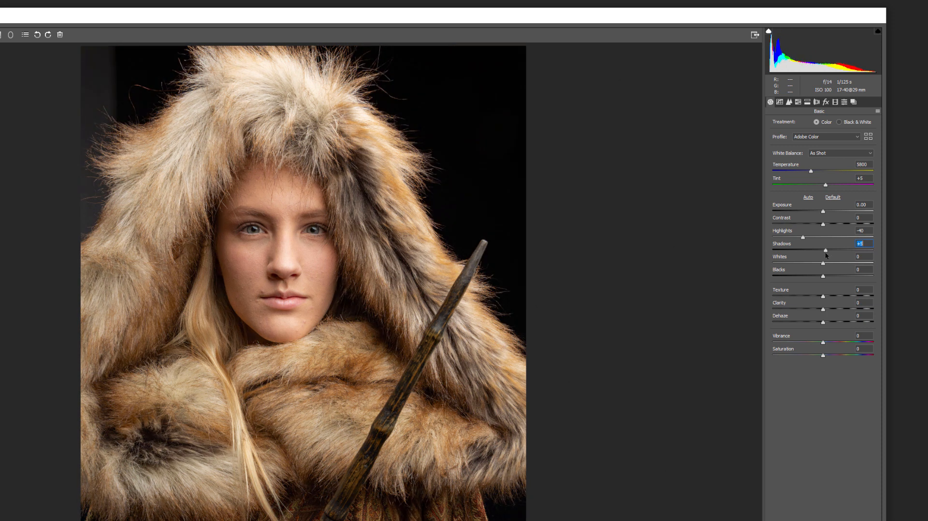
# Step: Raise the HSL luminance of the oranges slightly and of the yellows to +7
pyautogui.click(798, 102)
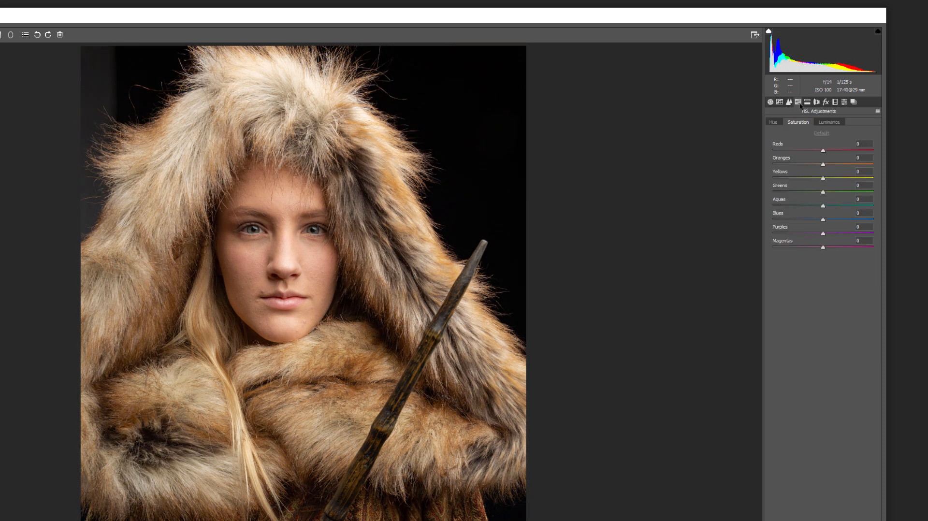
pyautogui.click(831, 120)
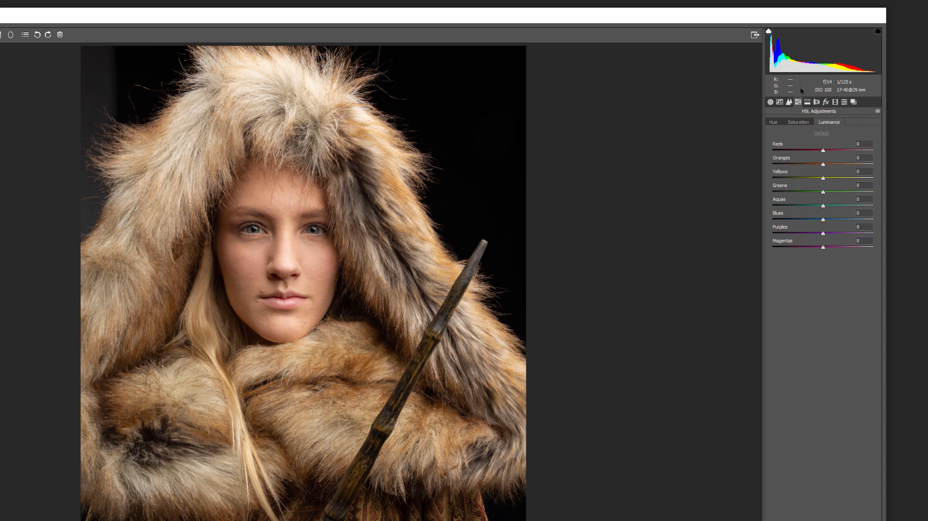
pyautogui.moveTo(823, 164)
pyautogui.mouseDown()
pyautogui.moveTo(867, 163)
pyautogui.moveTo(768, 164)
pyautogui.moveTo(875, 164)
pyautogui.moveTo(829, 163)
pyautogui.moveTo(823, 178)
pyautogui.moveTo(801, 178)
pyautogui.moveTo(826, 178)
pyautogui.mouseUp()
# Step: Try an HSL saturation of -100 for the aquas and blues, and reset both to 0
pyautogui.click(799, 121)
pyautogui.moveTo(823, 206); pyautogui.dragTo(754, 224)
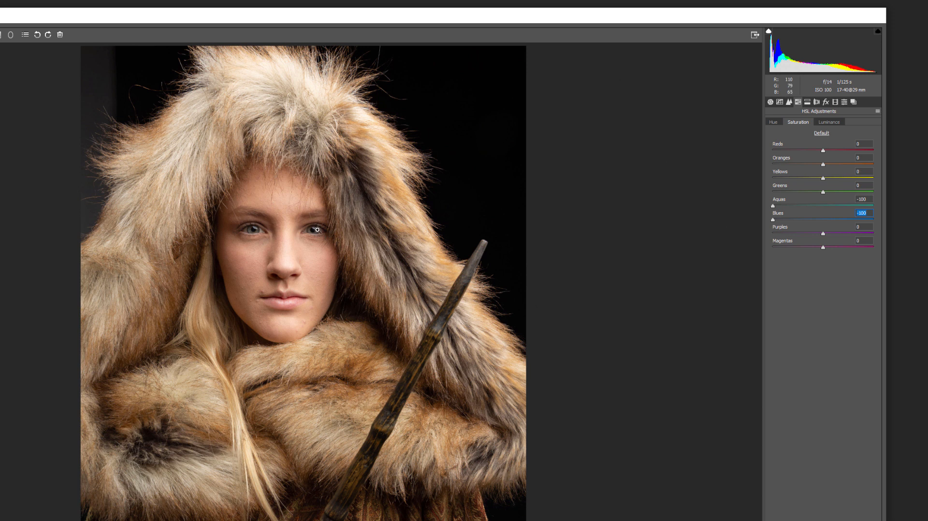
pyautogui.moveTo(773, 220); pyautogui.dragTo(820, 223)
pyautogui.doubleClick(819, 222)
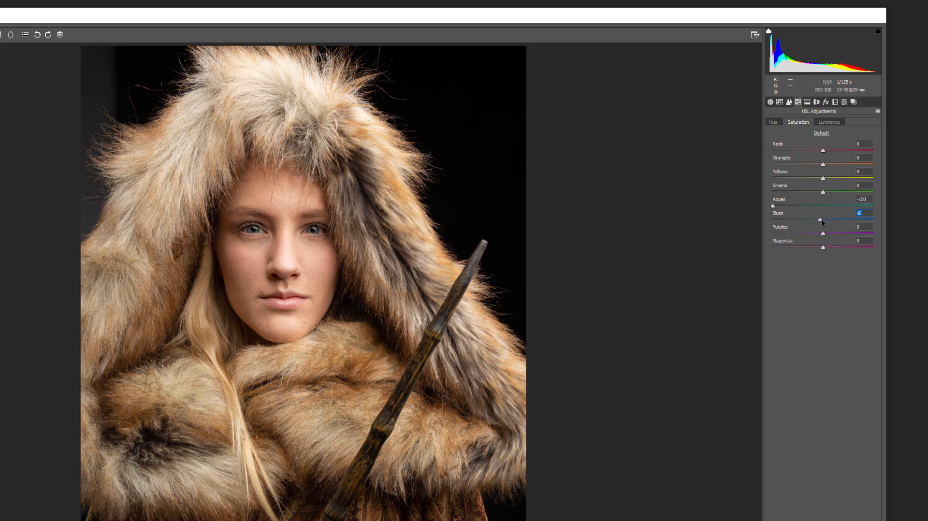
pyautogui.doubleClick(773, 208)
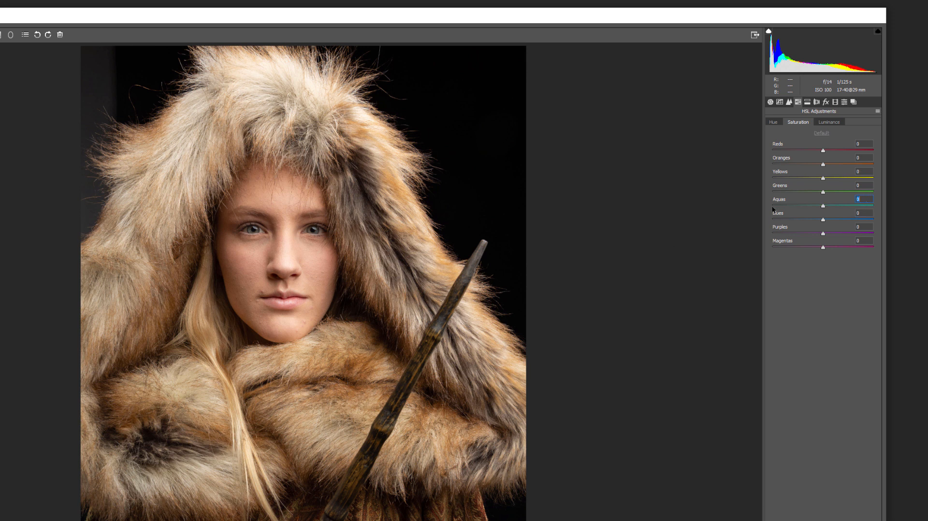
# Step: Return to the HSL luminance settings and open the adjusted raw image in Photoshop for retouching
pyautogui.click(831, 122)
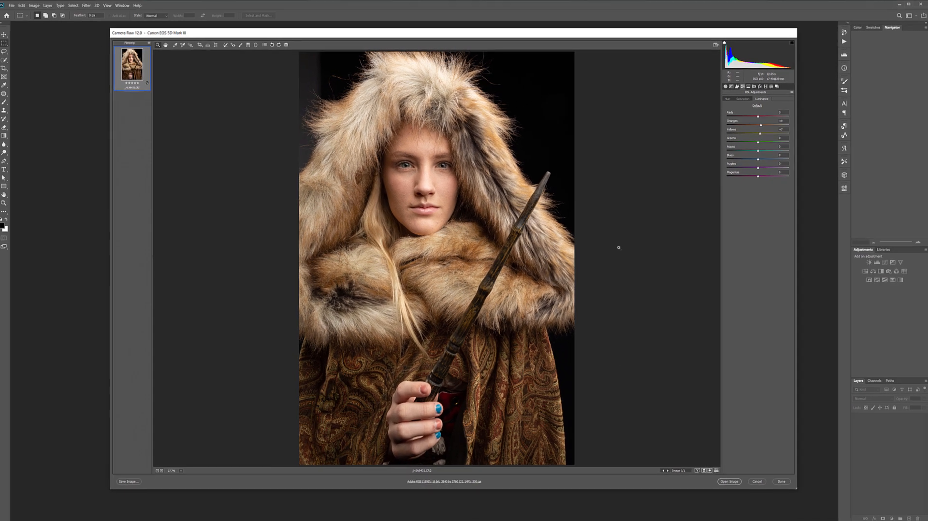
pyautogui.click(730, 479)
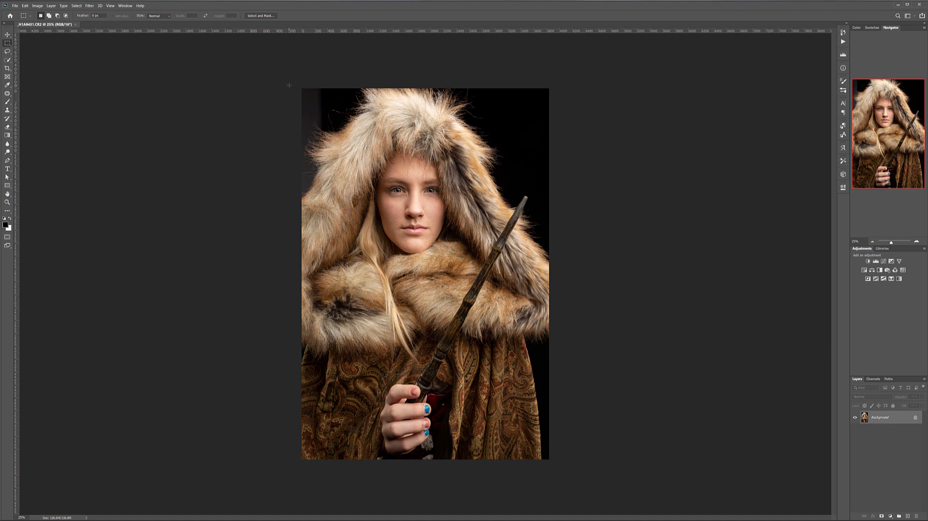
pyautogui.moveTo(289, 82); pyautogui.dragTo(326, 211)
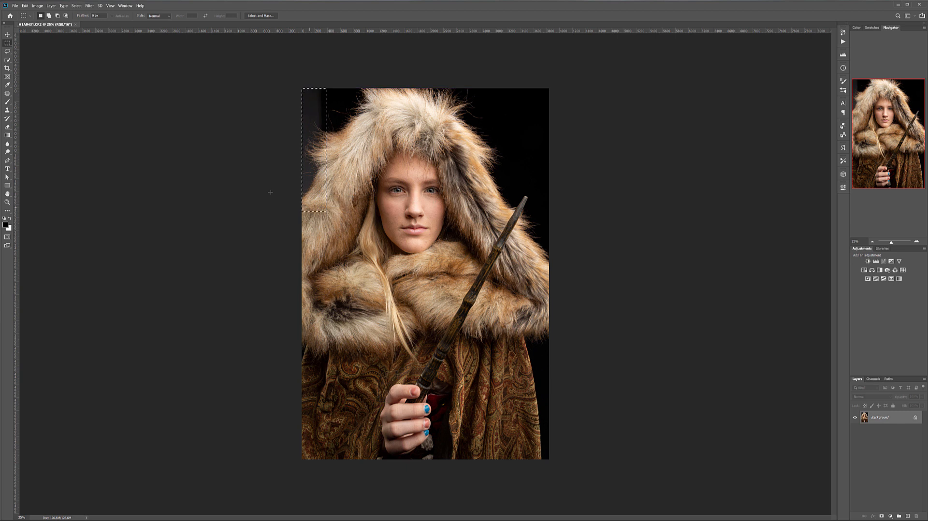
pyautogui.click(250, 171)
pyautogui.moveTo(419, 401); pyautogui.dragTo(441, 441)
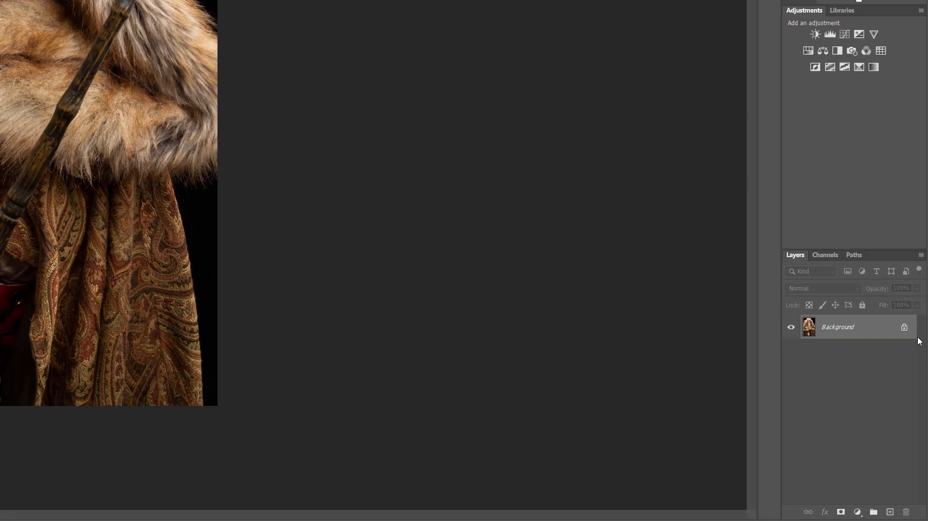
# Step: Duplicate the Background layer and name the duplicate "working copy"
pyautogui.moveTo(869, 329); pyautogui.dragTo(891, 513)
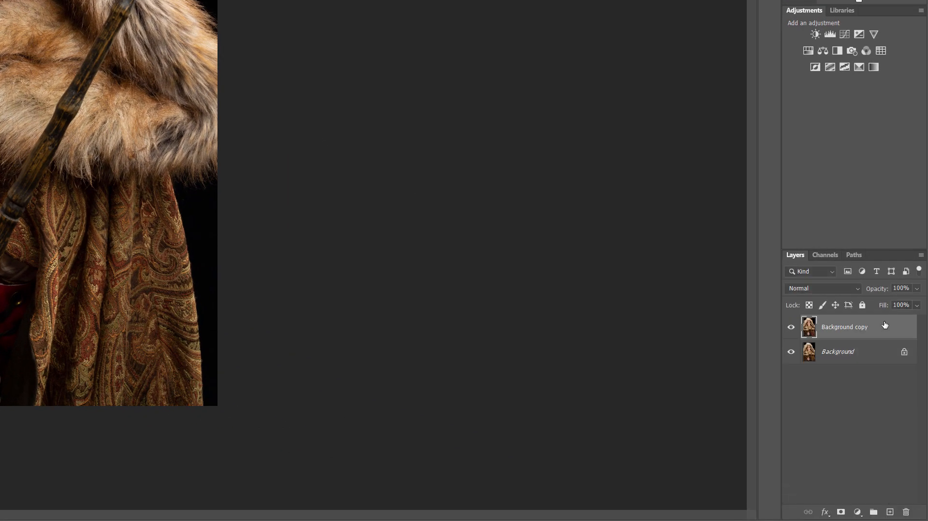
pyautogui.doubleClick(853, 329)
pyautogui.write('working copy')
pyautogui.press('Return')
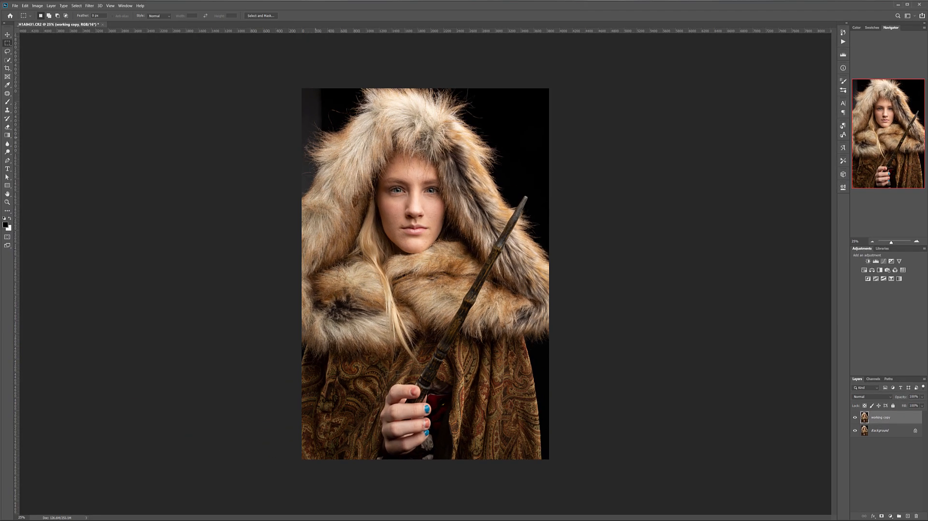
# Step: Patch the gray backdrop in the photo's upper-left corner with the Patch tool, using the area to its right as source
pyautogui.click(6, 94)
pyautogui.scroll(5, 296, 79)
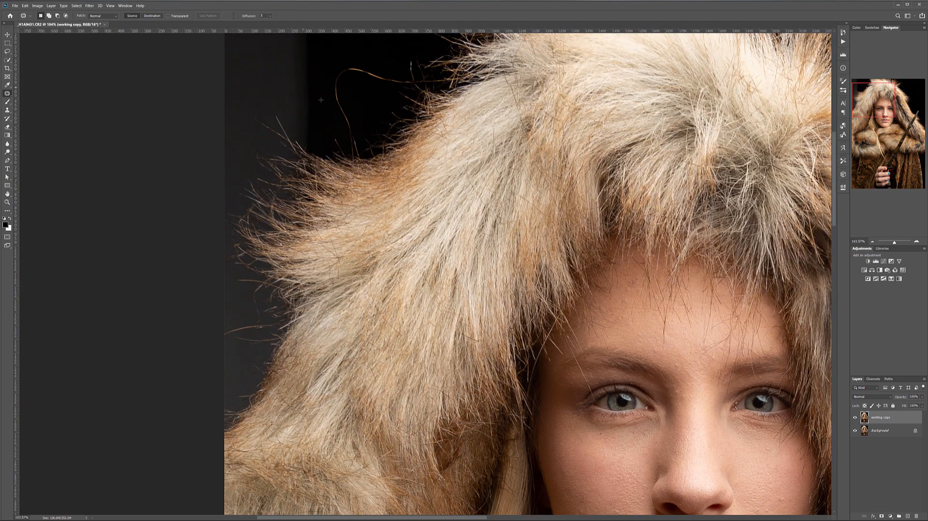
pyautogui.moveTo(329, 102); pyautogui.dragTo(389, 261)
pyautogui.moveTo(284, 137)
pyautogui.mouseDown()
pyautogui.moveTo(352, 138)
pyautogui.moveTo(374, 194)
pyautogui.moveTo(373, 293)
pyautogui.moveTo(338, 268)
pyautogui.moveTo(285, 139)
pyautogui.mouseUp()
pyautogui.moveTo(338, 177)
pyautogui.mouseDown()
pyautogui.moveTo(405, 145)
pyautogui.moveTo(432, 145)
pyautogui.moveTo(429, 177)
pyautogui.mouseUp()
pyautogui.hotkey('ctrl', 'd')
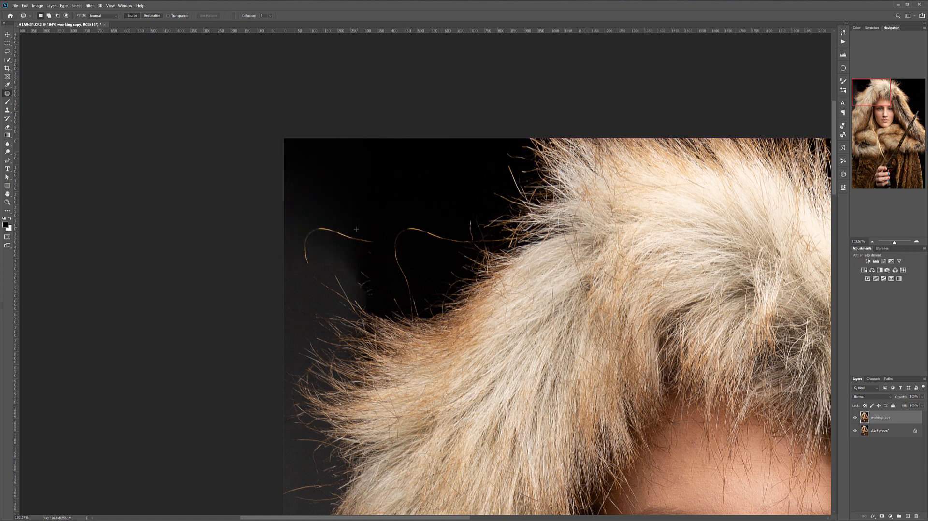
# Step: Patch out the duplicated stray hair and even out the upper-left backdrop beside the fur hood
pyautogui.moveTo(371, 232)
pyautogui.mouseDown()
pyautogui.moveTo(289, 264)
pyautogui.moveTo(299, 218)
pyautogui.moveTo(371, 232)
pyautogui.mouseUp()
pyautogui.moveTo(297, 228); pyautogui.dragTo(312, 171)
pyautogui.hotkey('ctrl', 'd')
pyautogui.scroll(-3, 343, 217)
pyautogui.moveTo(365, 192)
pyautogui.mouseDown()
pyautogui.moveTo(350, 169)
pyautogui.moveTo(377, 160)
pyautogui.moveTo(366, 191)
pyautogui.moveTo(322, 95)
pyautogui.mouseUp()
pyautogui.hotkey('ctrl', 'd')
pyautogui.moveTo(331, 126)
pyautogui.mouseDown()
pyautogui.moveTo(290, 151)
pyautogui.moveTo(298, 209)
pyautogui.moveTo(284, 228)
pyautogui.moveTo(267, 124)
pyautogui.moveTo(377, 63)
pyautogui.mouseUp()
pyautogui.hotkey('ctrl', 'd')
# Step: Patch the light backdrop along the photo's left edge beside the hood with darker background from above
pyautogui.moveTo(348, 381)
pyautogui.mouseDown()
pyautogui.moveTo(353, 331)
pyautogui.moveTo(376, 281)
pyautogui.moveTo(354, 391)
pyautogui.mouseUp()
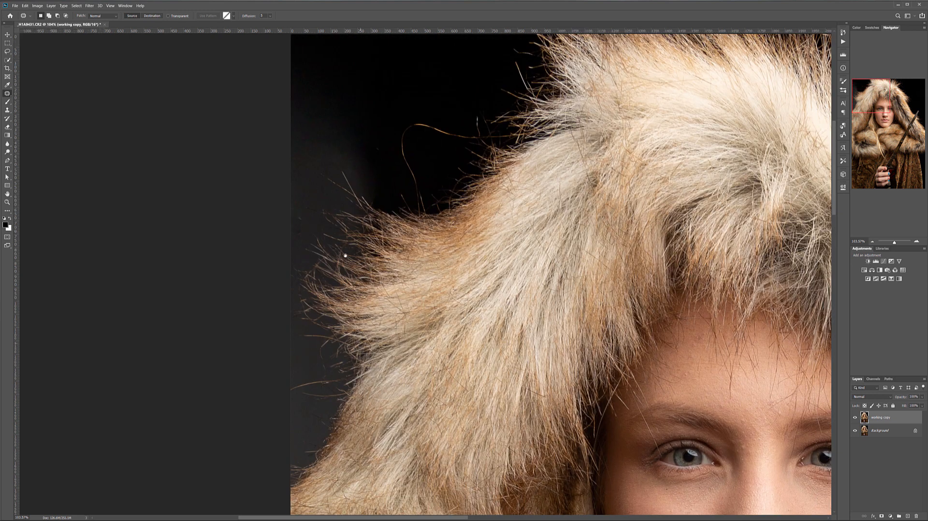
pyautogui.moveTo(373, 199); pyautogui.dragTo(324, 214)
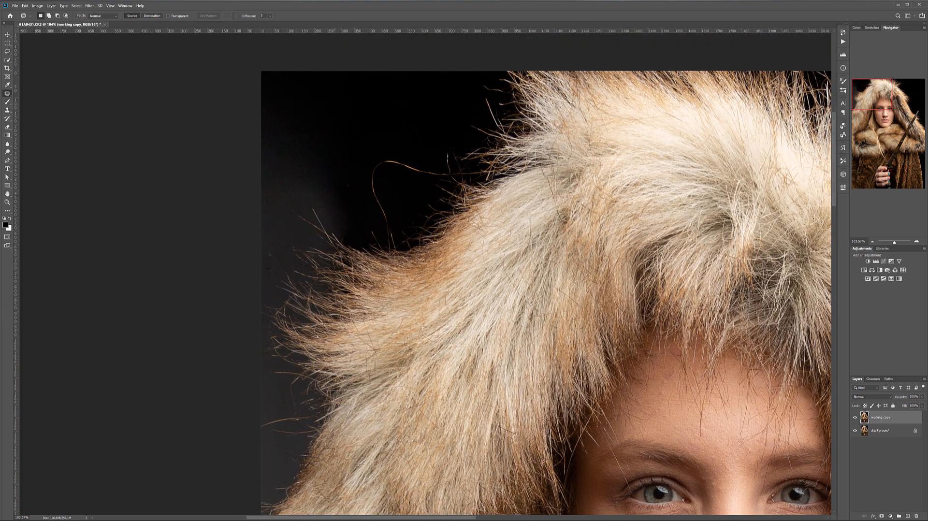
pyautogui.moveTo(292, 404); pyautogui.dragTo(277, 363)
pyautogui.moveTo(250, 209)
pyautogui.mouseDown()
pyautogui.moveTo(247, 244)
pyautogui.moveTo(240, 208)
pyautogui.moveTo(328, 89)
pyautogui.mouseUp()
pyautogui.hotkey('ctrl', 'd')
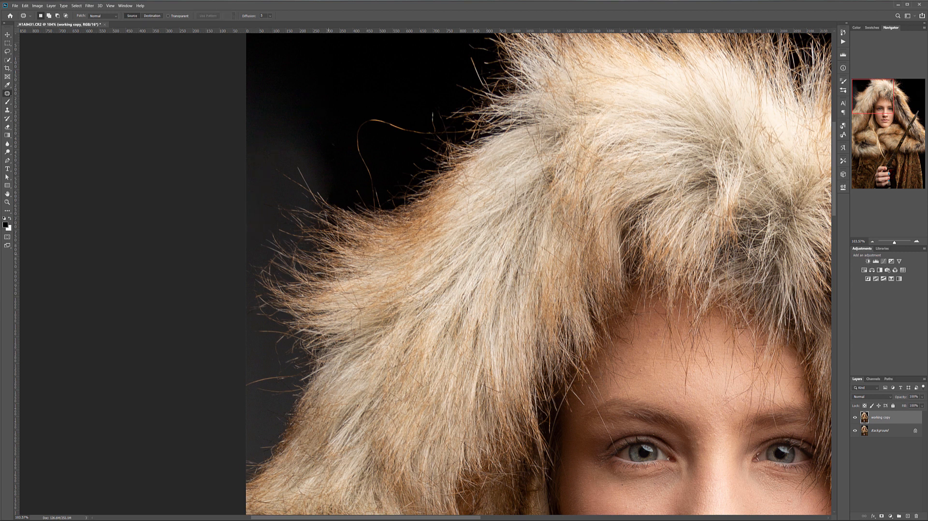
# Step: Patch out the long stray hair above the hood at the photo's top edge with clean black background
pyautogui.moveTo(380, 335); pyautogui.dragTo(315, 255)
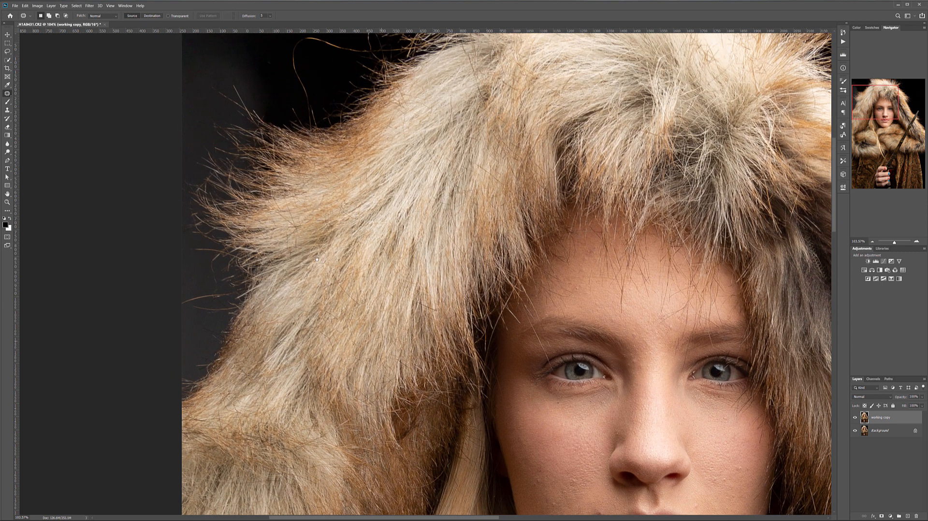
pyautogui.scroll(-9, 413, 300)
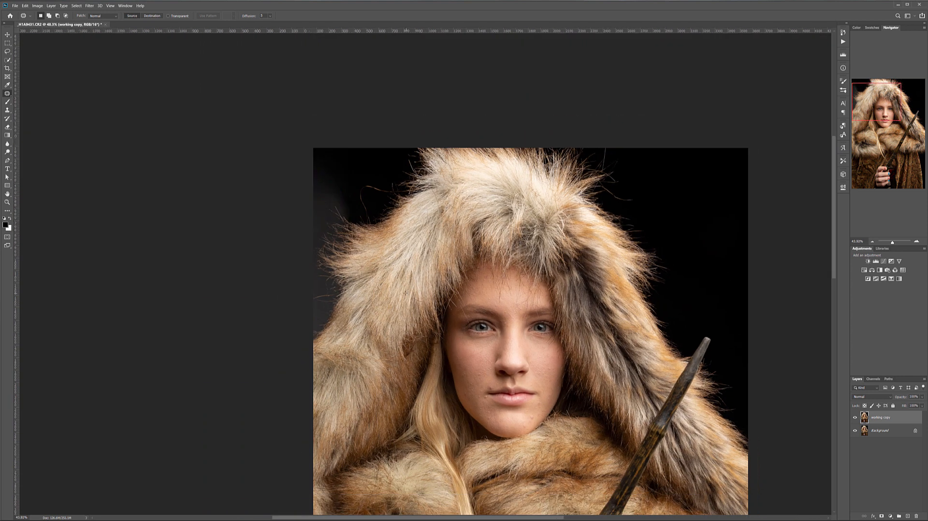
pyautogui.moveTo(558, 388); pyautogui.dragTo(515, 256)
pyautogui.moveTo(438, 377)
pyautogui.mouseDown()
pyautogui.moveTo(439, 318)
pyautogui.moveTo(426, 365)
pyautogui.mouseUp()
pyautogui.scroll(9, 485, 97)
pyautogui.scroll(2, 465, 183)
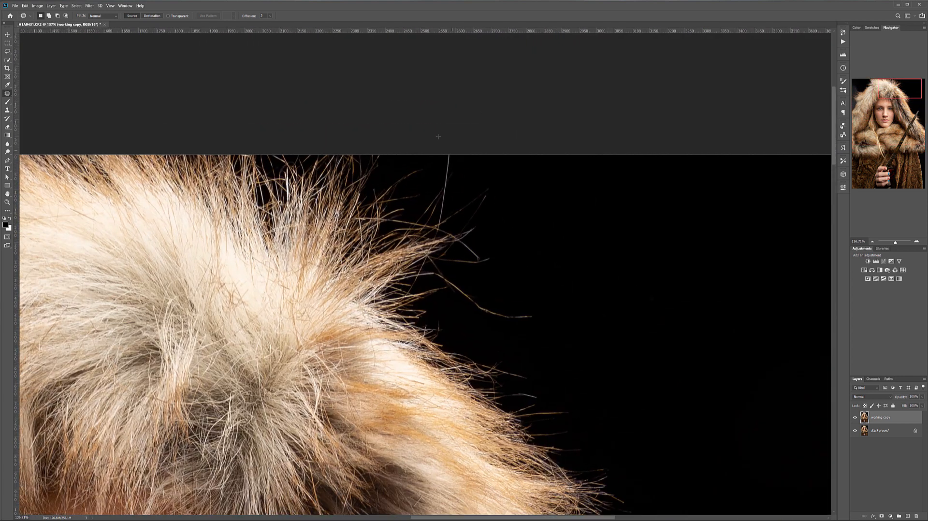
pyautogui.moveTo(438, 167)
pyautogui.mouseDown()
pyautogui.moveTo(439, 208)
pyautogui.moveTo(453, 145)
pyautogui.moveTo(442, 147)
pyautogui.mouseUp()
pyautogui.moveTo(446, 173); pyautogui.dragTo(604, 157)
pyautogui.hotkey('ctrl', 'd')
# Step: Heal the small bumps on the cheek at the photo's left with the Healing Brush, sampling clean skin nearby
pyautogui.moveTo(495, 345); pyautogui.dragTo(573, 169)
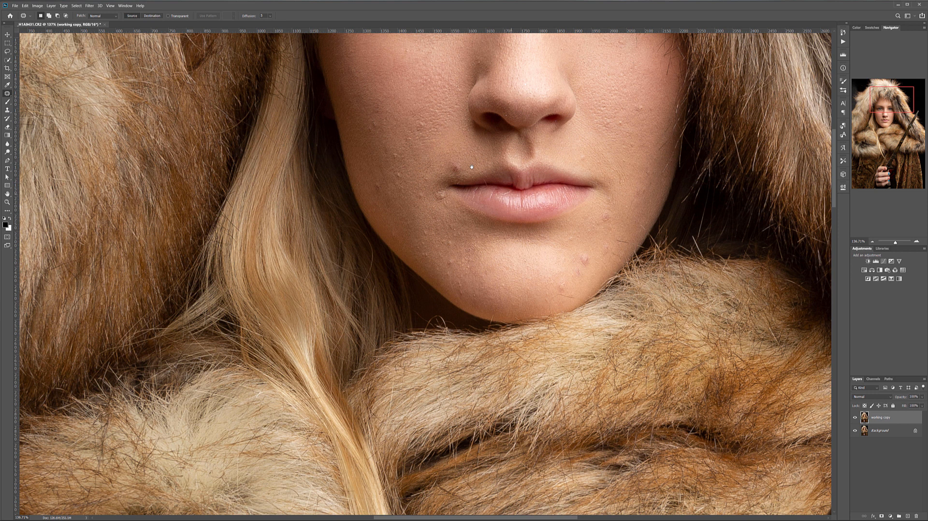
pyautogui.moveTo(646, 337); pyautogui.dragTo(610, 411)
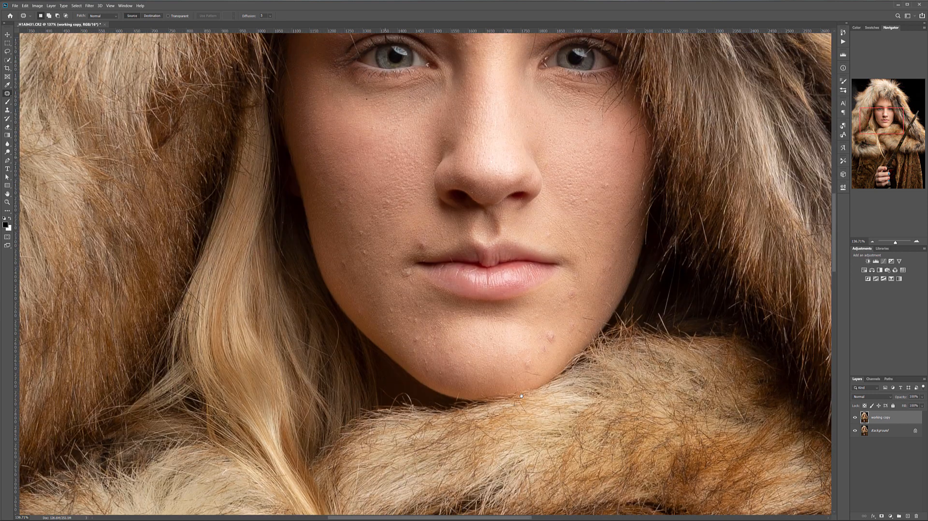
pyautogui.rightClick(7, 93)
pyautogui.click(56, 100)
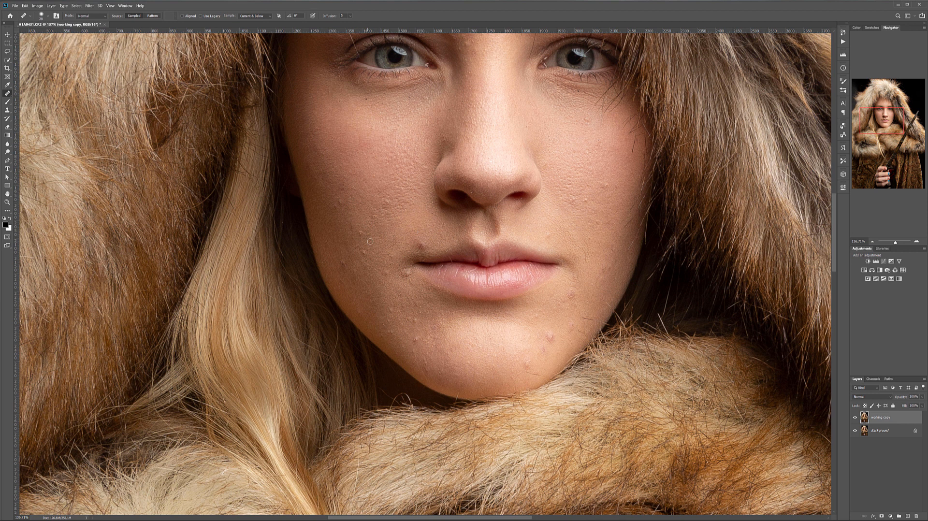
pyautogui.scroll(3, 368, 242)
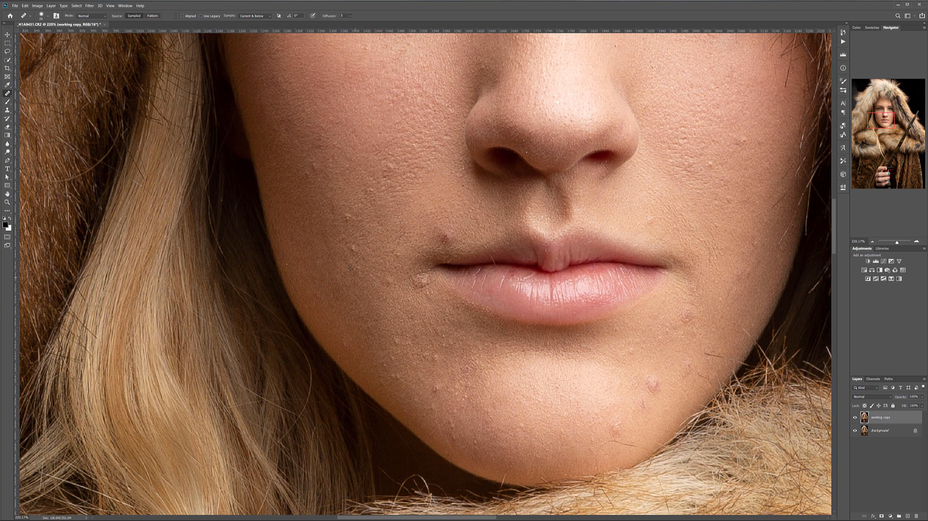
pyautogui.click(348, 215)
pyautogui.keyDown('alt'); pyautogui.click(326, 233); pyautogui.keyUp('alt')
pyautogui.click(344, 239)
pyautogui.moveTo(370, 191); pyautogui.dragTo(368, 197)
# Step: Heal the blemishes at the left corner of the mouth and on the left side of the chin
pyautogui.click(445, 236)
pyautogui.click(422, 278)
pyautogui.moveTo(387, 363)
pyautogui.mouseDown()
pyautogui.moveTo(396, 382)
pyautogui.moveTo(394, 361)
pyautogui.mouseUp()
pyautogui.click(423, 358)
# Step: Heal the blemishes on the right side of the chin and below the mouth corner, sampling clean skin nearby
pyautogui.moveTo(513, 427); pyautogui.dragTo(442, 337)
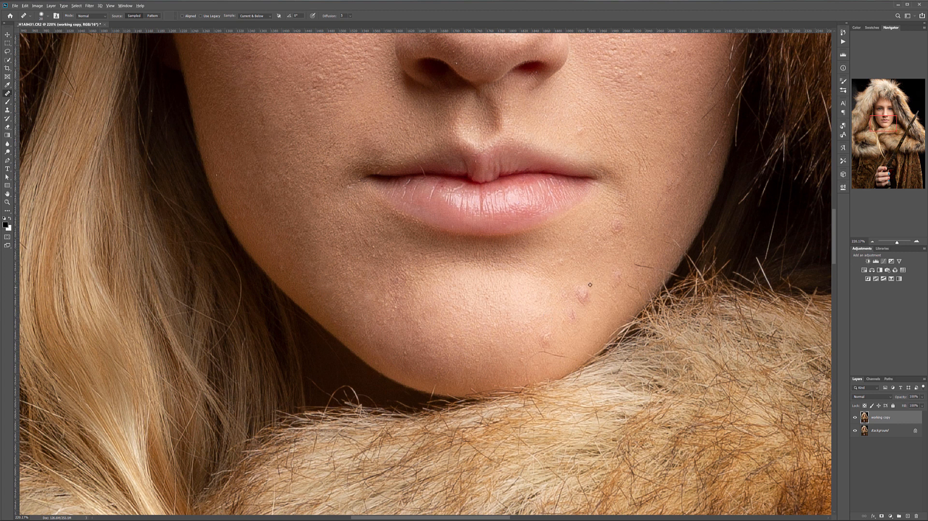
pyautogui.keyDown('alt'); pyautogui.click(576, 289); pyautogui.keyUp('alt')
pyautogui.moveTo(582, 293); pyautogui.dragTo(584, 302)
pyautogui.click(535, 334)
pyautogui.keyDown('alt'); pyautogui.click(567, 349); pyautogui.keyUp('alt')
pyautogui.click(596, 312)
pyautogui.click(616, 223)
pyautogui.scroll(3, 551, 269)
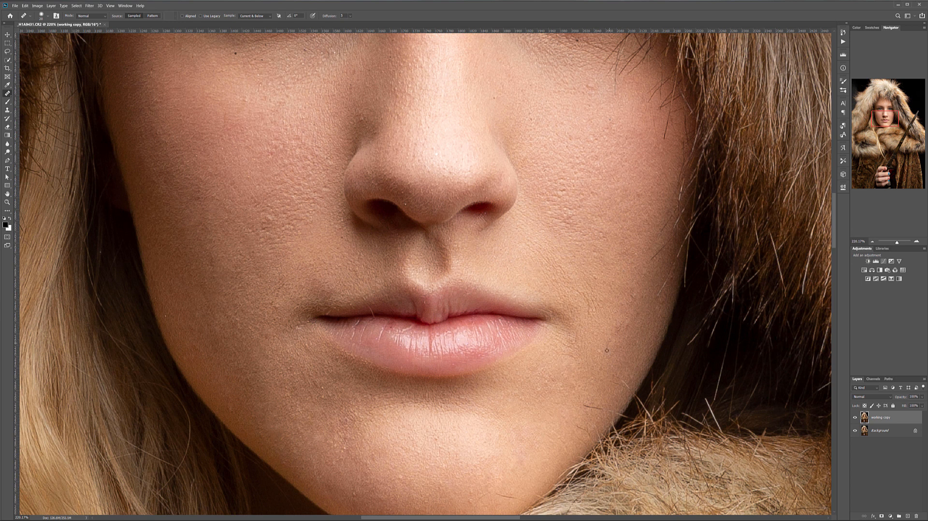
# Step: Heal the blemish on the cheek at the photo's right and the small spots beneath both eyes with the Healing Brush
pyautogui.moveTo(603, 245); pyautogui.dragTo(633, 408)
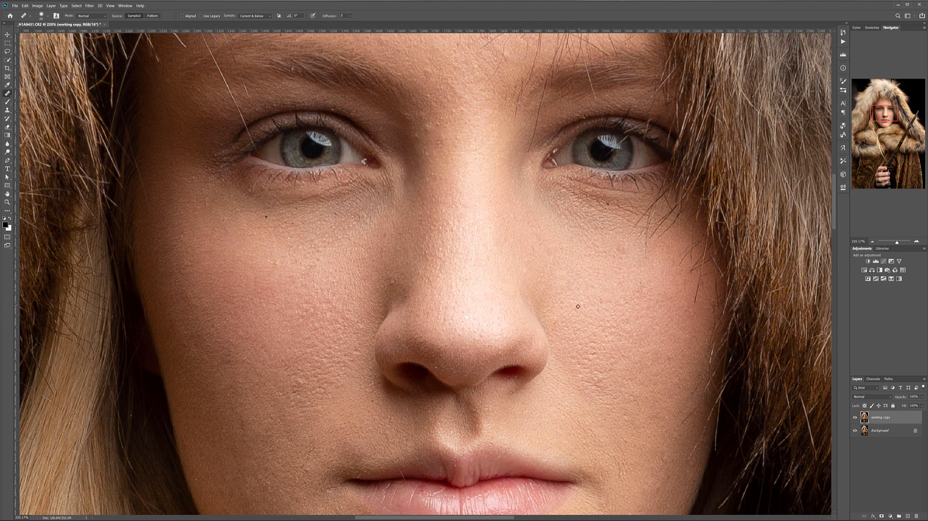
pyautogui.keyDown('alt'); pyautogui.click(644, 303); pyautogui.keyUp('alt')
pyautogui.click(642, 283)
pyautogui.moveTo(339, 278); pyautogui.dragTo(463, 334)
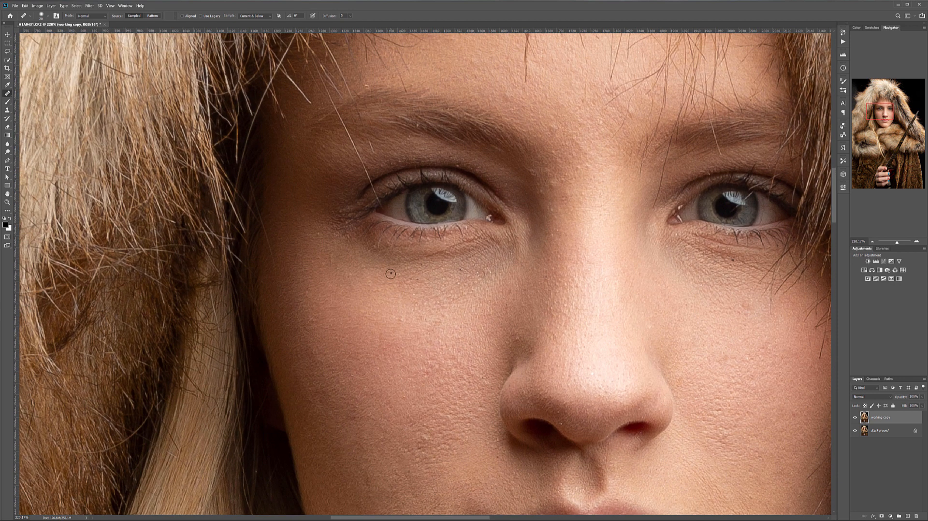
pyautogui.click(418, 277)
pyautogui.moveTo(570, 300); pyautogui.dragTo(536, 351)
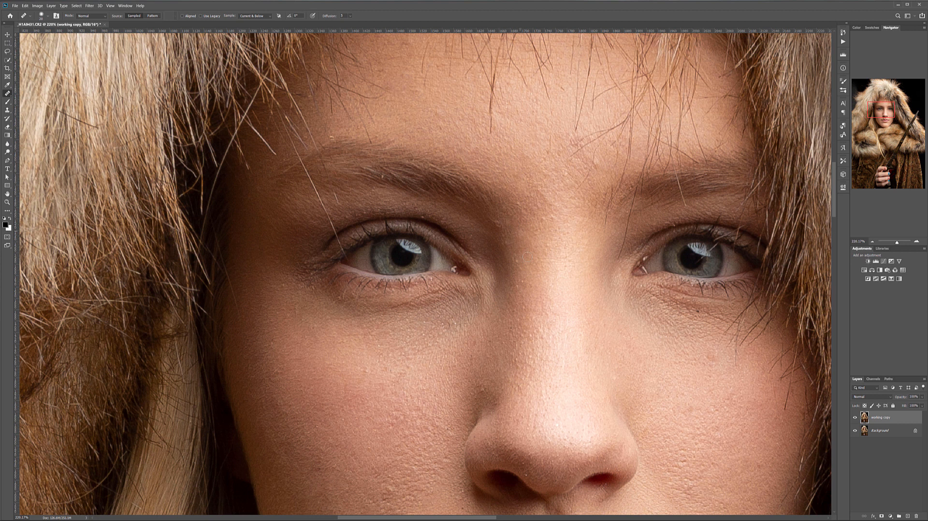
pyautogui.moveTo(568, 249); pyautogui.dragTo(428, 336)
pyautogui.moveTo(540, 430); pyautogui.dragTo(498, 354)
pyautogui.click(518, 324)
# Step: Heal the blemishes on the forehead near the hood's edge at the photo's left, sampling clean skin nearby
pyautogui.moveTo(433, 235); pyautogui.dragTo(491, 312)
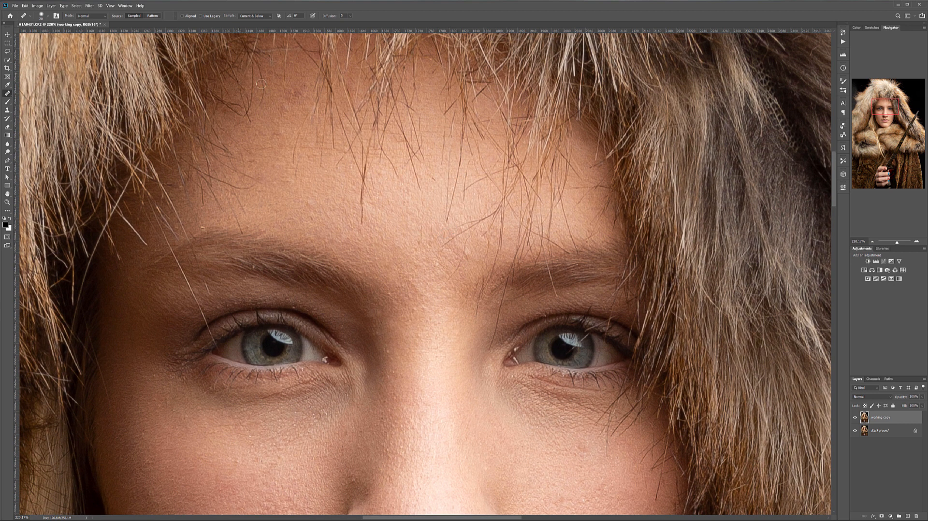
pyautogui.click(303, 85)
pyautogui.keyDown('alt'); pyautogui.click(263, 142); pyautogui.keyUp('alt')
pyautogui.moveTo(282, 124); pyautogui.dragTo(280, 131)
# Step: Heal the remaining small marks on both cheeks with the Healing Brush
pyautogui.scroll(-6, 532, 264)
pyautogui.scroll(6, 521, 380)
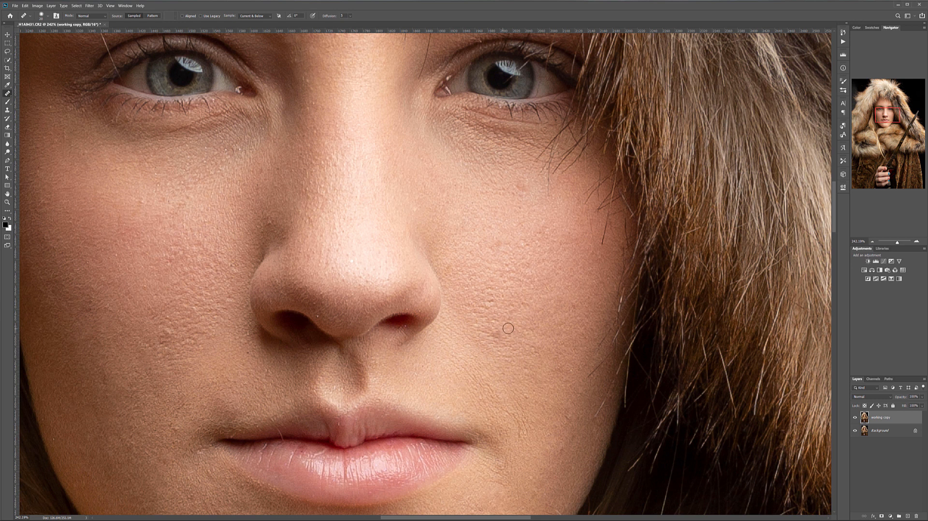
pyautogui.moveTo(492, 311); pyautogui.dragTo(471, 203)
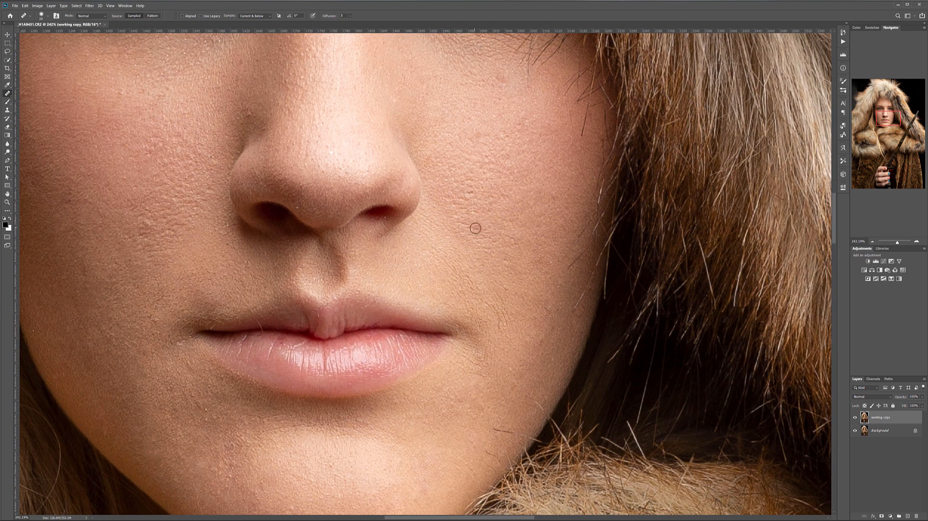
pyautogui.scroll(-3, 507, 250)
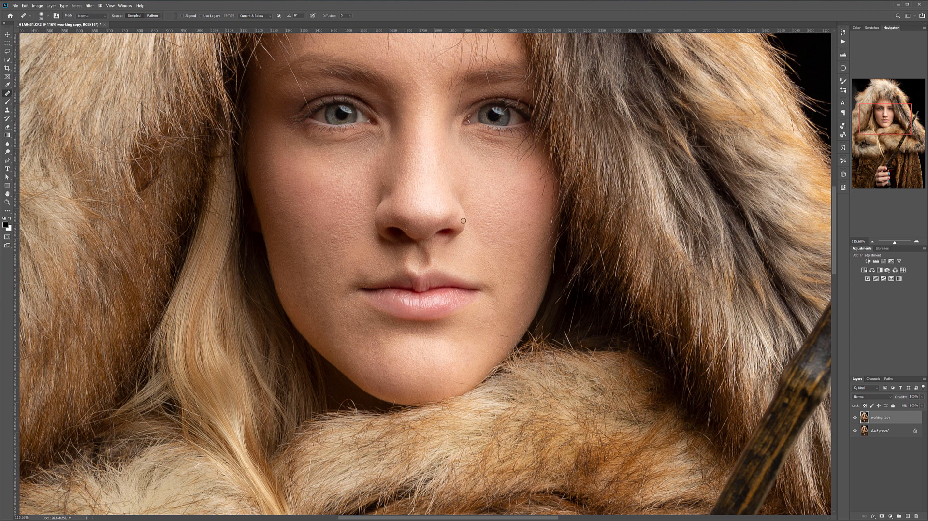
pyautogui.moveTo(332, 238); pyautogui.dragTo(337, 236)
# Step: Inspect the whole portrait and the hand holding the wand at several zoom levels for remaining flaws
pyautogui.scroll(-1, 499, 306)
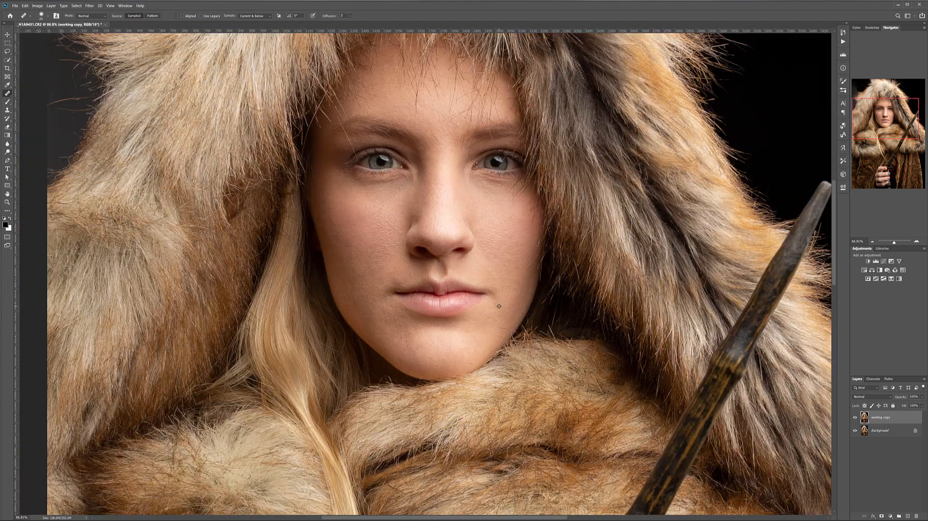
pyautogui.scroll(-3, 499, 307)
pyautogui.moveTo(552, 349); pyautogui.dragTo(514, 167)
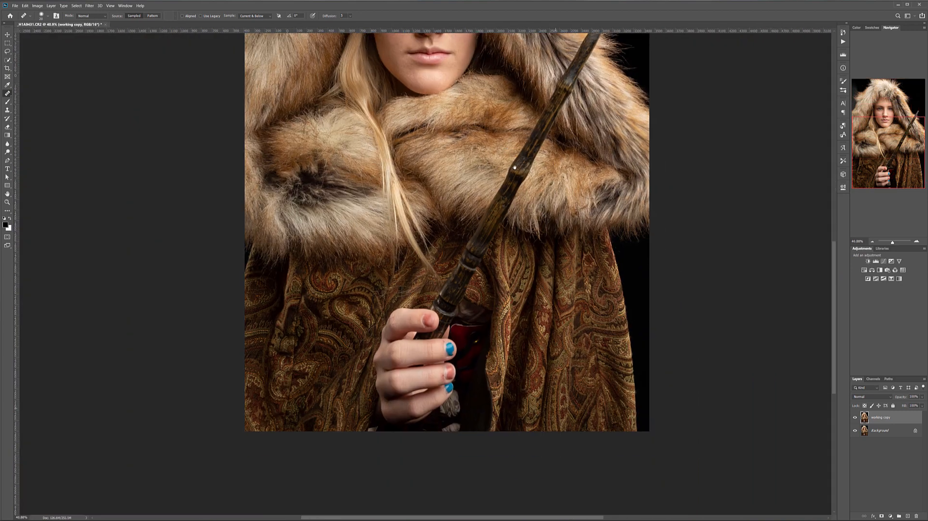
pyautogui.scroll(2, 444, 357)
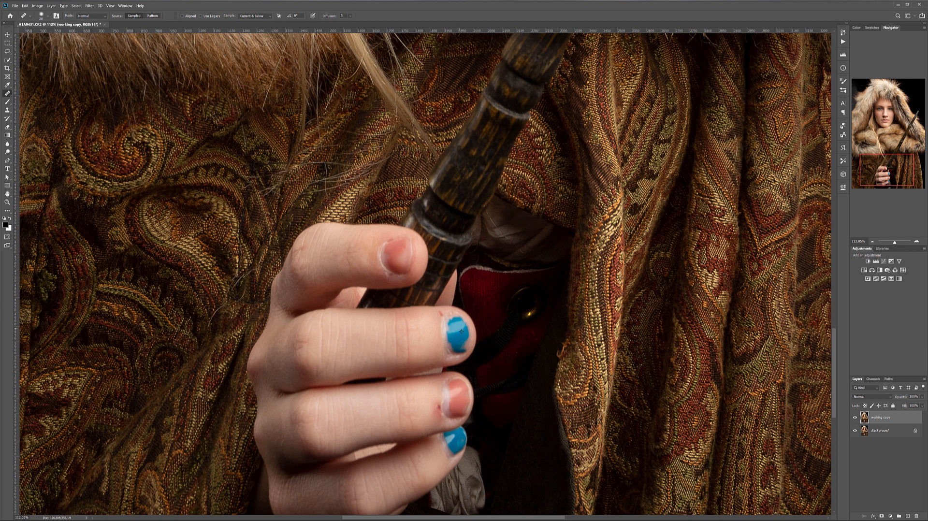
pyautogui.scroll(-1, 436, 395)
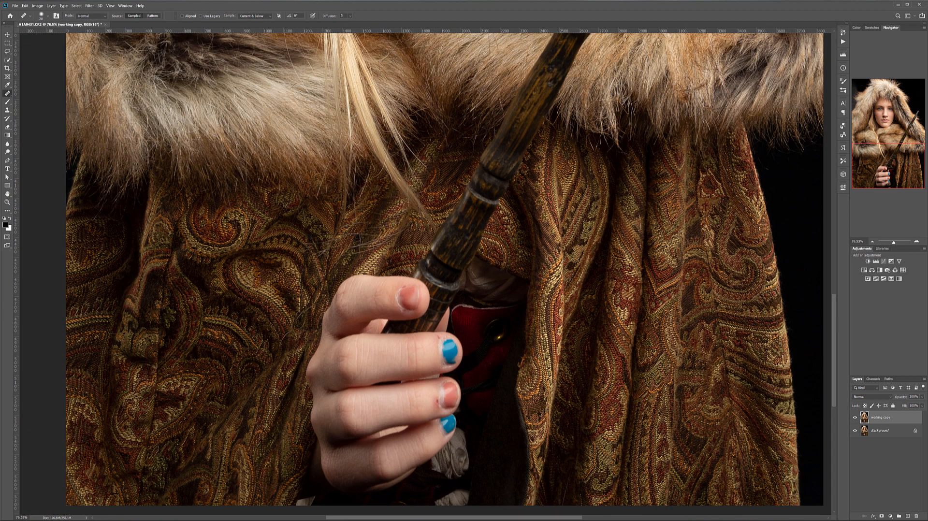
pyautogui.scroll(-7, 400, 285)
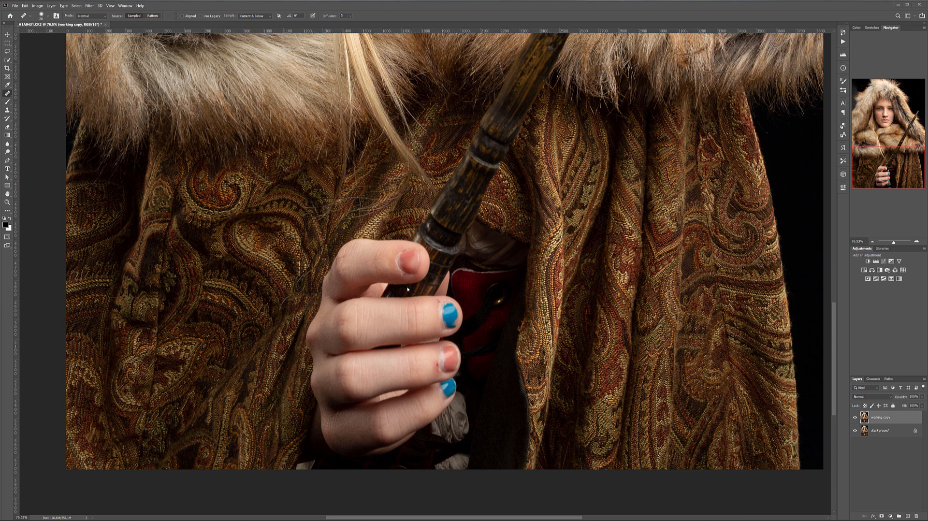
pyautogui.scroll(6, 399, 285)
pyautogui.scroll(-5, 396, 256)
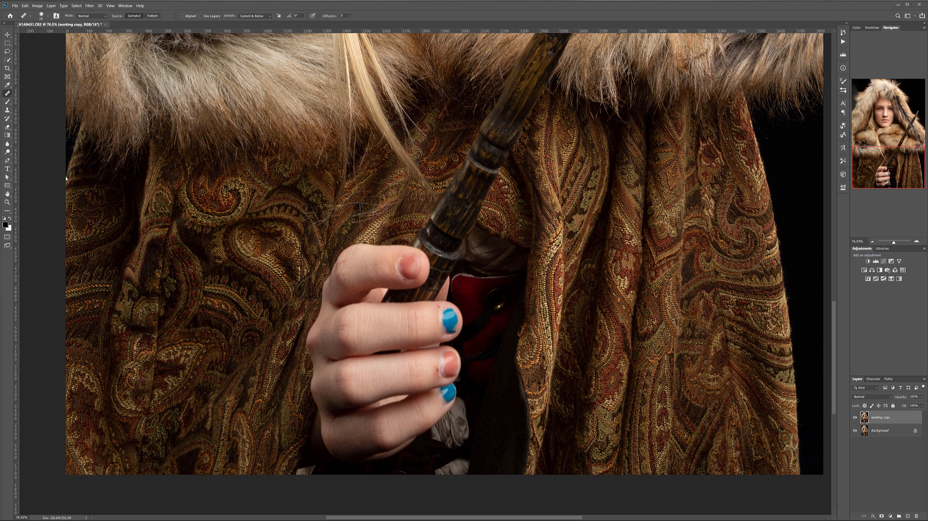
pyautogui.scroll(-4, 124, 185)
pyautogui.scroll(-1, 324, 184)
pyautogui.moveTo(309, 183); pyautogui.dragTo(470, 328)
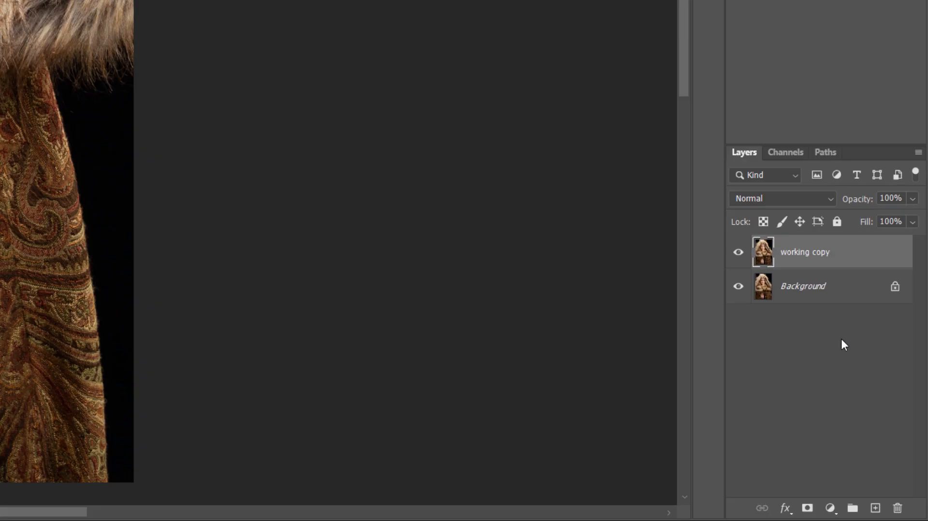
# Step: Add a new layer above the working copy and name it db
pyautogui.click(865, 506)
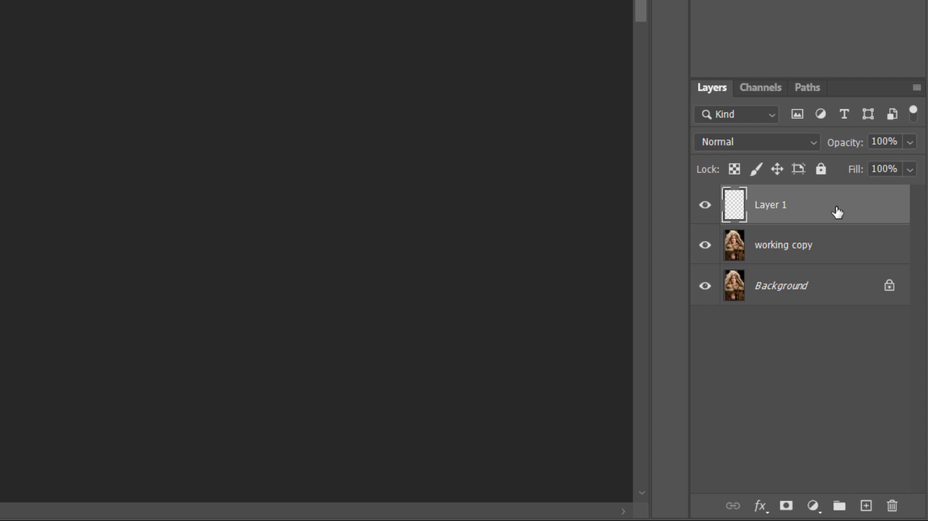
pyautogui.doubleClick(783, 202)
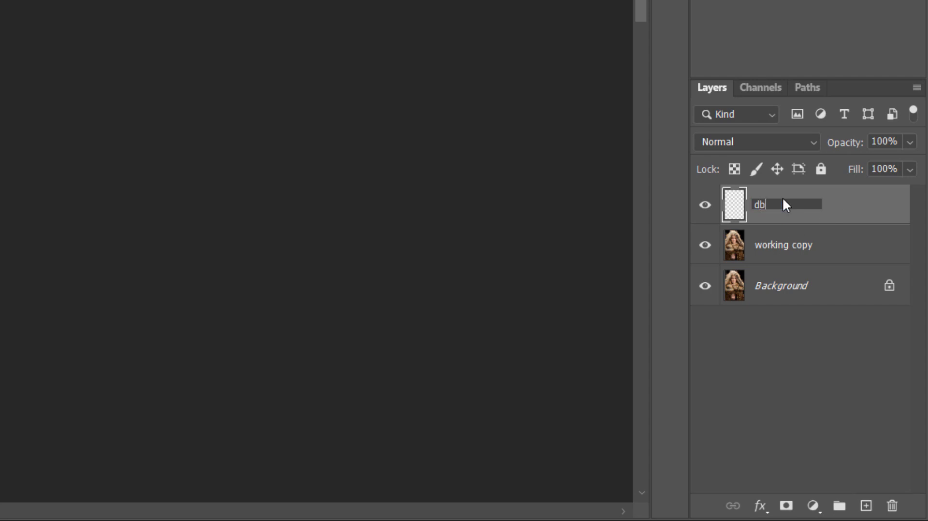
pyautogui.press('Return')
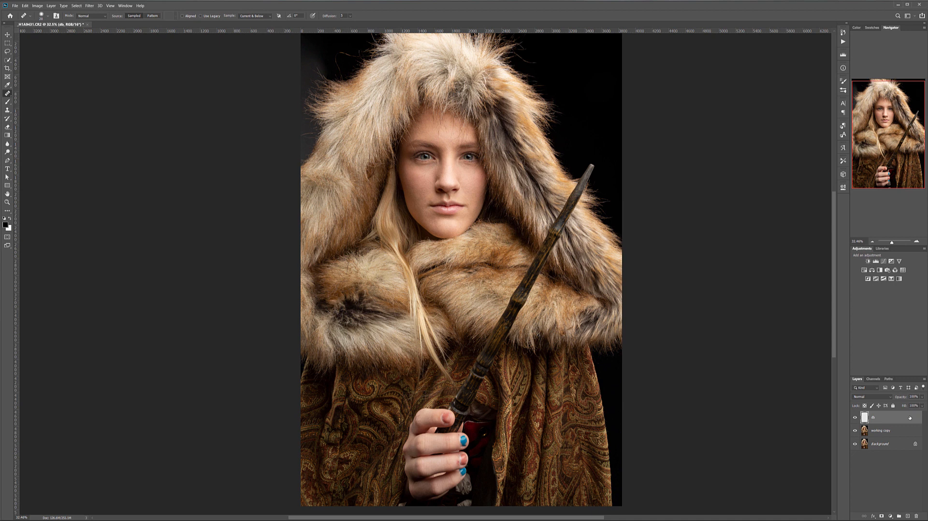
# Step: Fill the db layer with 50% Gray and set its blend mode to Soft Light
pyautogui.hotkey('shift', 'F5')
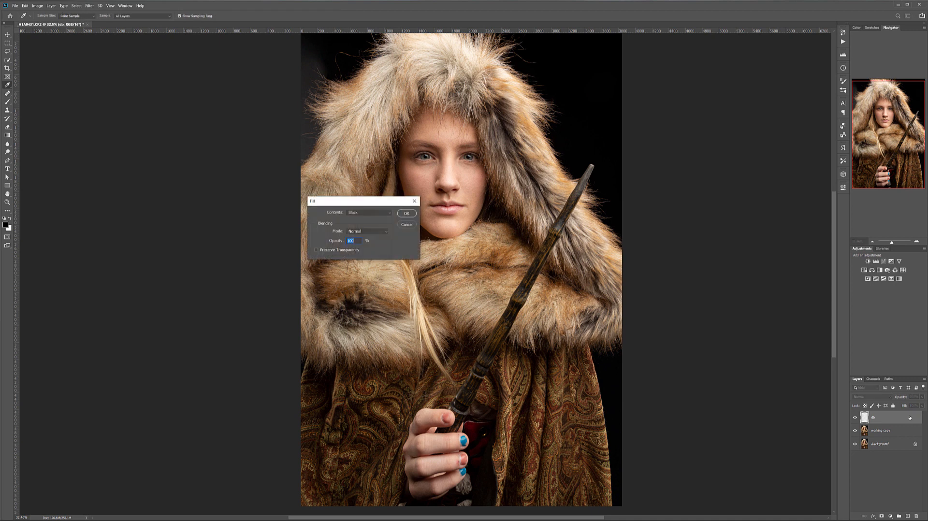
pyautogui.click(370, 212)
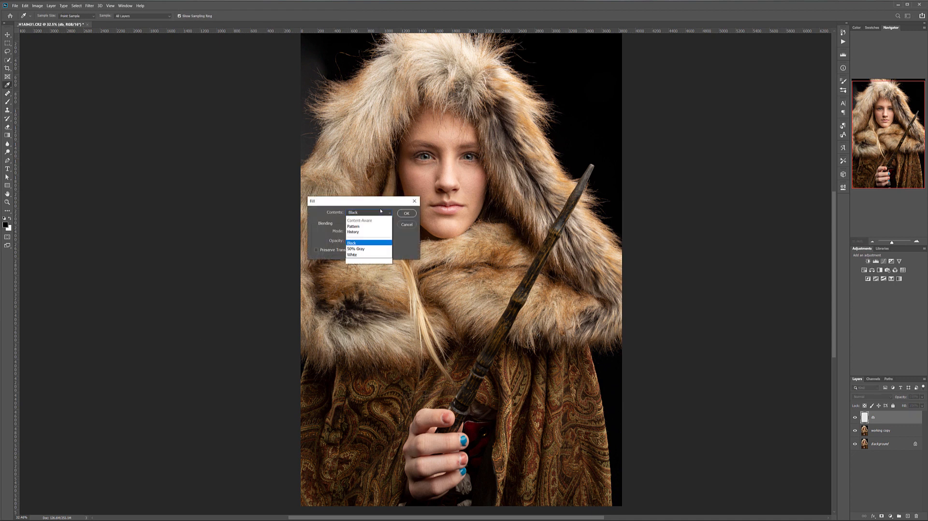
pyautogui.click(358, 267)
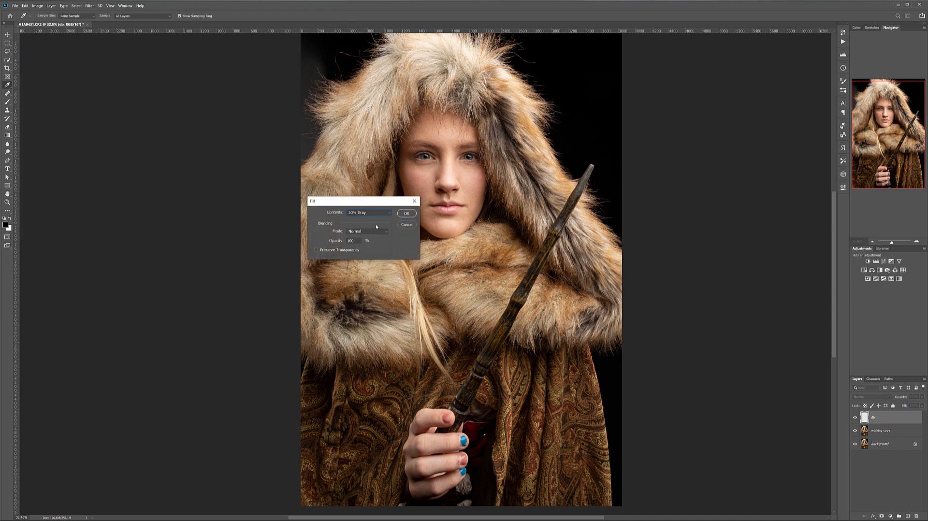
pyautogui.click(407, 213)
pyautogui.press('j')
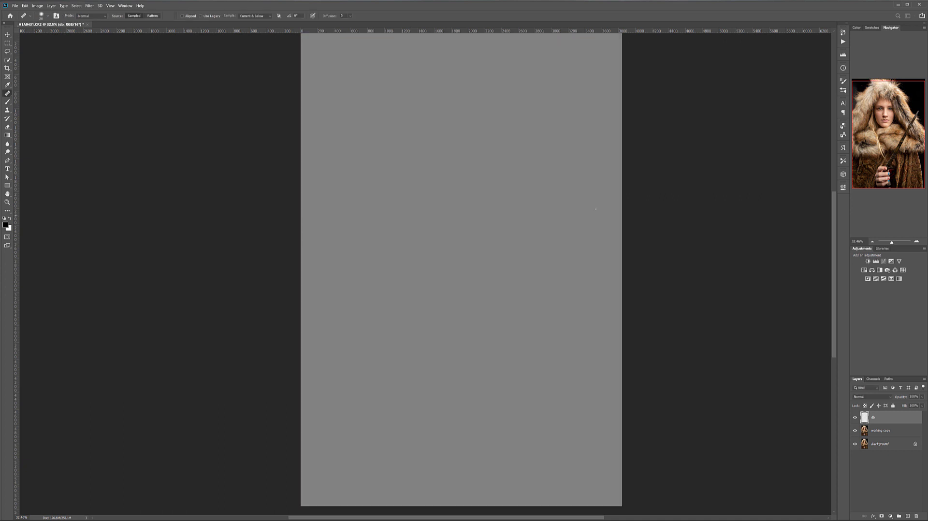
pyautogui.click(888, 398)
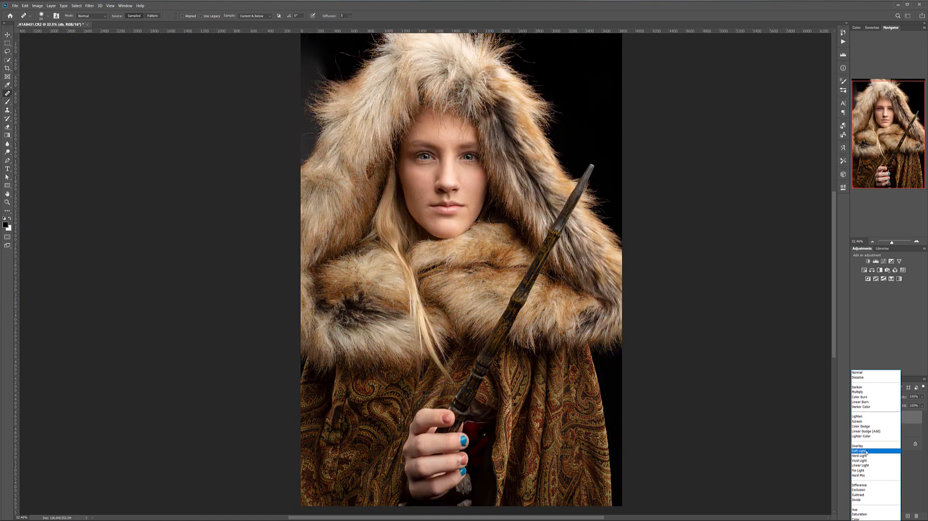
pyautogui.click(866, 451)
# Step: Darken the grey backdrop around the fur hood on the db layer with a large, low-opacity black brush
pyautogui.click(7, 102)
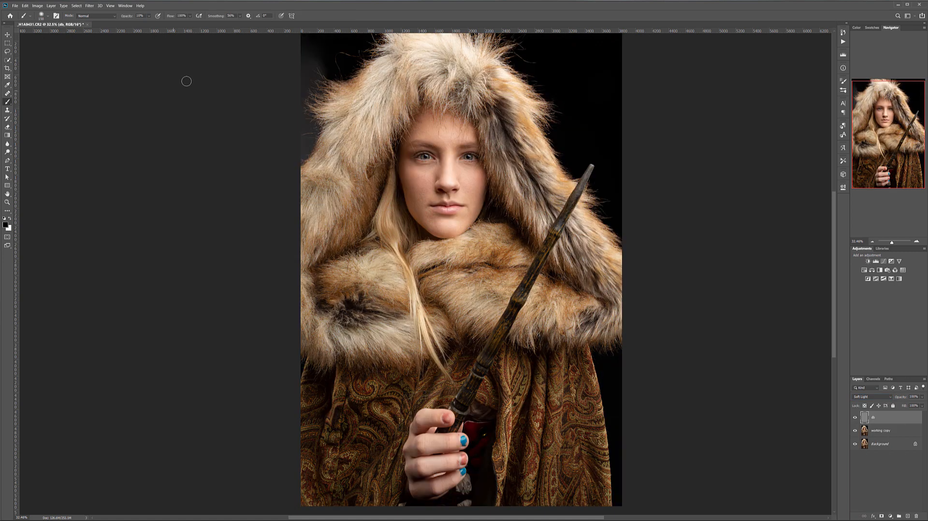
pyautogui.rightClick(391, 126)
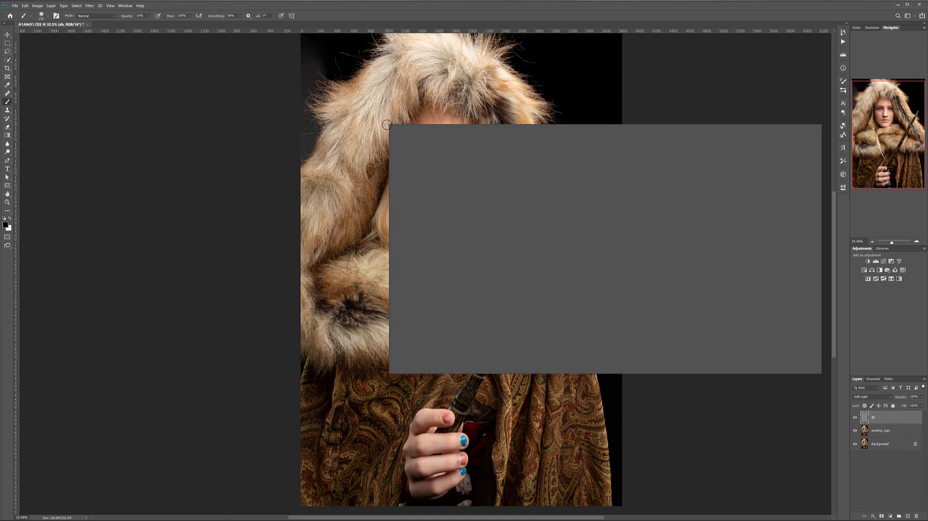
pyautogui.click(214, 150)
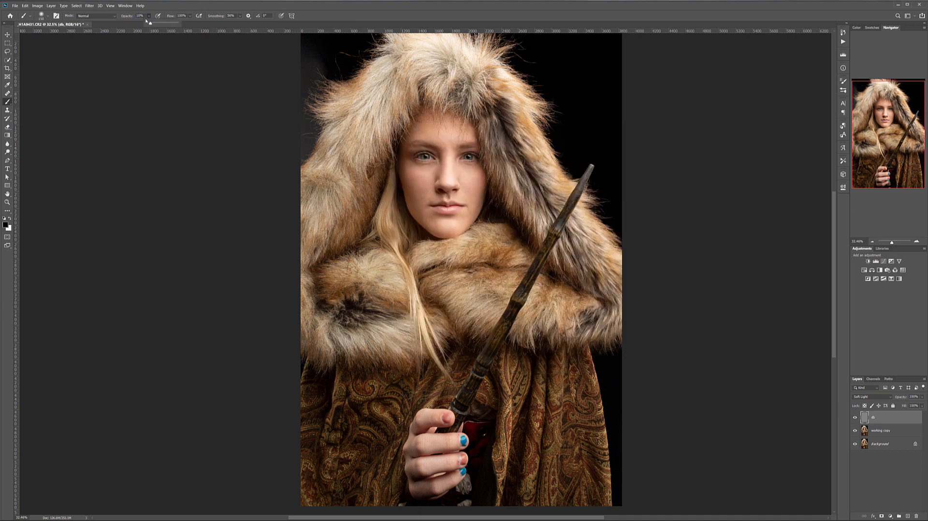
pyautogui.moveTo(450, 195); pyautogui.dragTo(455, 267)
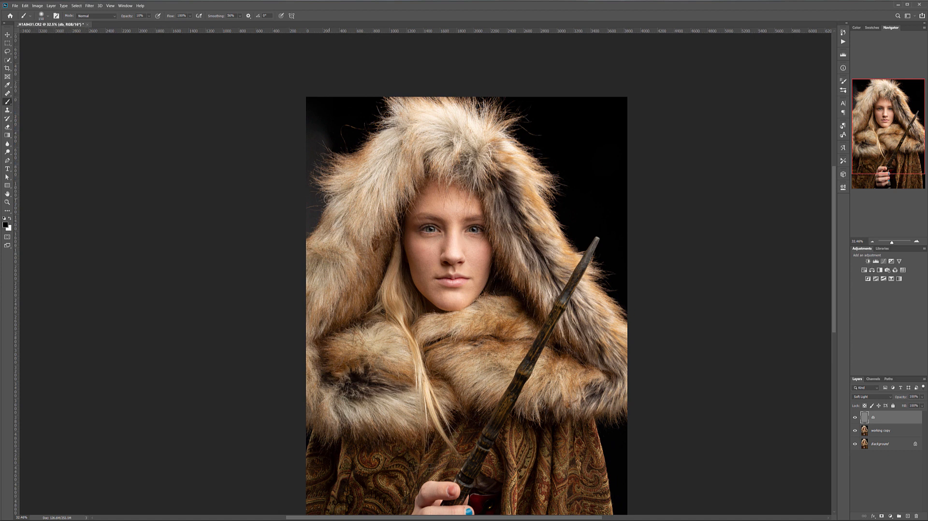
pyautogui.press(']')
pyautogui.press(']')
pyautogui.press(']')
pyautogui.press(']')
pyautogui.press(']')
pyautogui.press(']')
pyautogui.press(']')
pyautogui.moveTo(323, 132)
pyautogui.mouseDown()
pyautogui.moveTo(326, 170)
pyautogui.moveTo(317, 142)
pyautogui.moveTo(310, 213)
pyautogui.moveTo(316, 187)
pyautogui.moveTo(299, 209)
pyautogui.moveTo(304, 221)
pyautogui.moveTo(314, 204)
pyautogui.moveTo(309, 247)
pyautogui.moveTo(332, 164)
pyautogui.moveTo(324, 189)
pyautogui.moveTo(310, 142)
pyautogui.moveTo(317, 163)
pyautogui.moveTo(360, 108)
pyautogui.moveTo(314, 142)
pyautogui.moveTo(291, 227)
pyautogui.moveTo(261, 240)
pyautogui.moveTo(302, 163)
pyautogui.moveTo(293, 247)
pyautogui.moveTo(310, 197)
pyautogui.moveTo(283, 260)
pyautogui.moveTo(301, 144)
pyautogui.moveTo(301, 197)
pyautogui.moveTo(371, 117)
pyautogui.moveTo(361, 120)
pyautogui.moveTo(411, 80)
pyautogui.moveTo(500, 114)
pyautogui.moveTo(590, 239)
pyautogui.mouseUp()
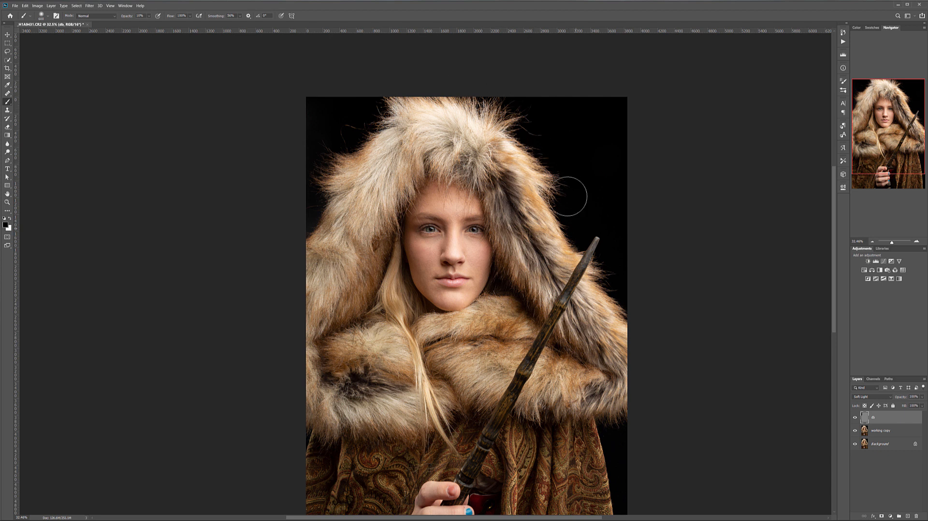
# Step: Darken the outer edge of the face at the photo's left, from forehead to jaw, with a smaller black brush
pyautogui.moveTo(546, 490)
pyautogui.mouseDown()
pyautogui.moveTo(553, 288)
pyautogui.moveTo(541, 341)
pyautogui.mouseUp()
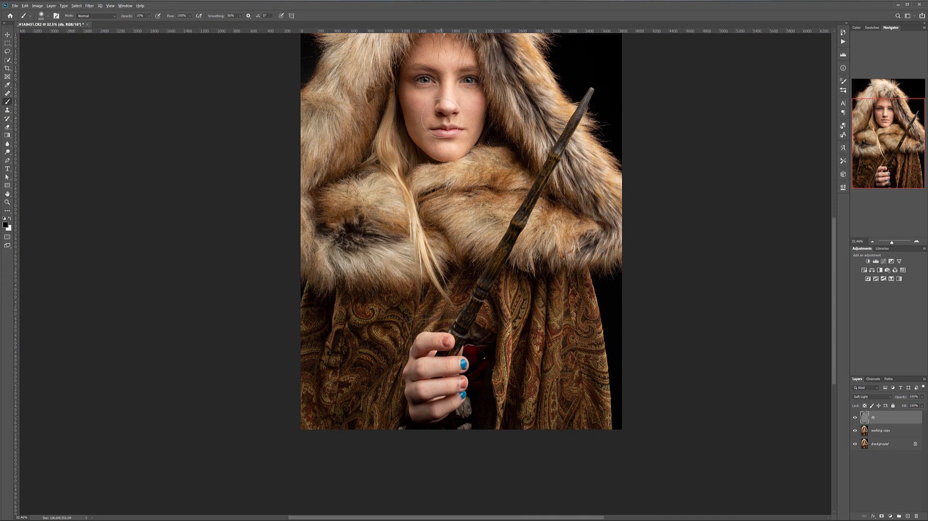
pyautogui.scroll(9, 441, 118)
pyautogui.moveTo(441, 118); pyautogui.dragTo(469, 246)
pyautogui.press('[')
pyautogui.press('[')
pyautogui.press('[')
pyautogui.press('[')
pyautogui.press('[')
pyautogui.press('[')
pyautogui.moveTo(374, 119)
pyautogui.mouseDown()
pyautogui.moveTo(377, 222)
pyautogui.moveTo(377, 188)
pyautogui.moveTo(406, 259)
pyautogui.moveTo(398, 283)
pyautogui.moveTo(457, 343)
pyautogui.mouseUp()
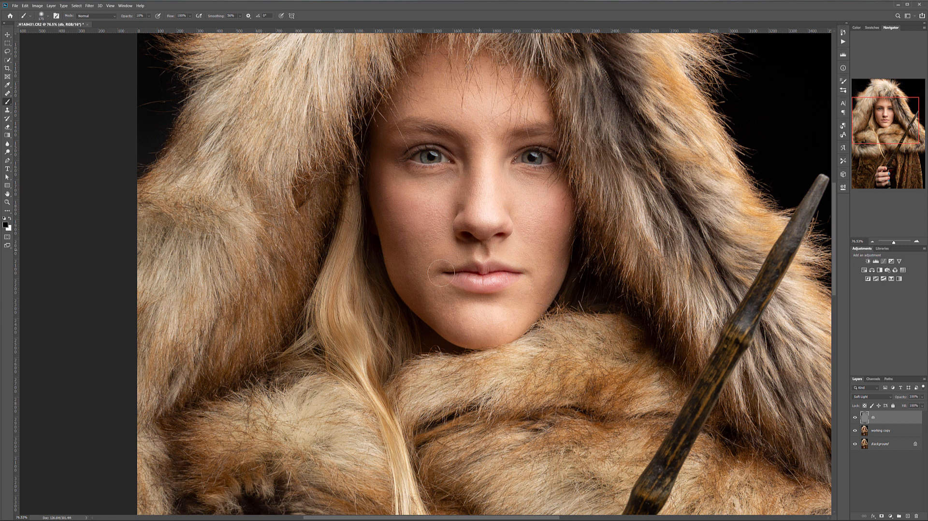
# Step: Shape the lips with a small brush, darkening the upper lip in black and lightening the lower lip in white
pyautogui.scroll(6, 493, 285)
pyautogui.press('[')
pyautogui.press('[')
pyautogui.press('[')
pyautogui.press('[')
pyautogui.press('[')
pyautogui.press('[')
pyautogui.press('[')
pyautogui.press('[')
pyautogui.press('[')
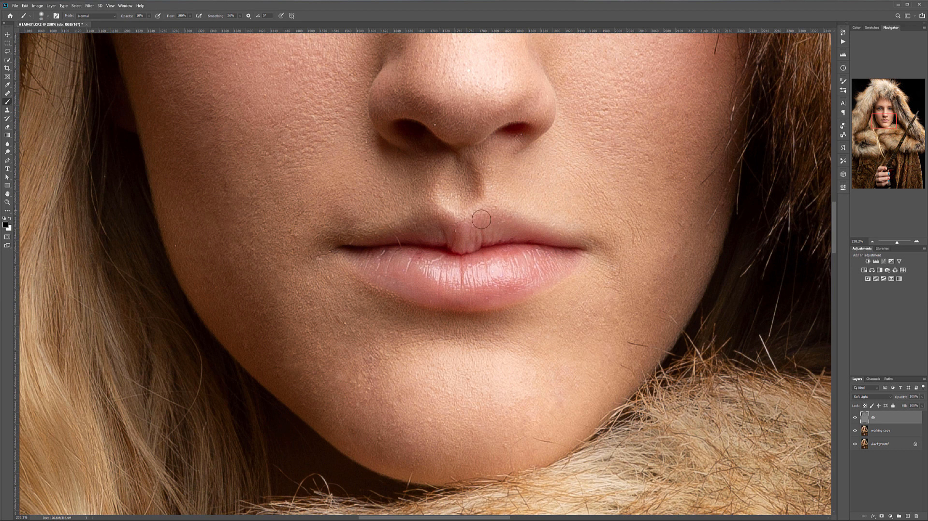
pyautogui.press('x')
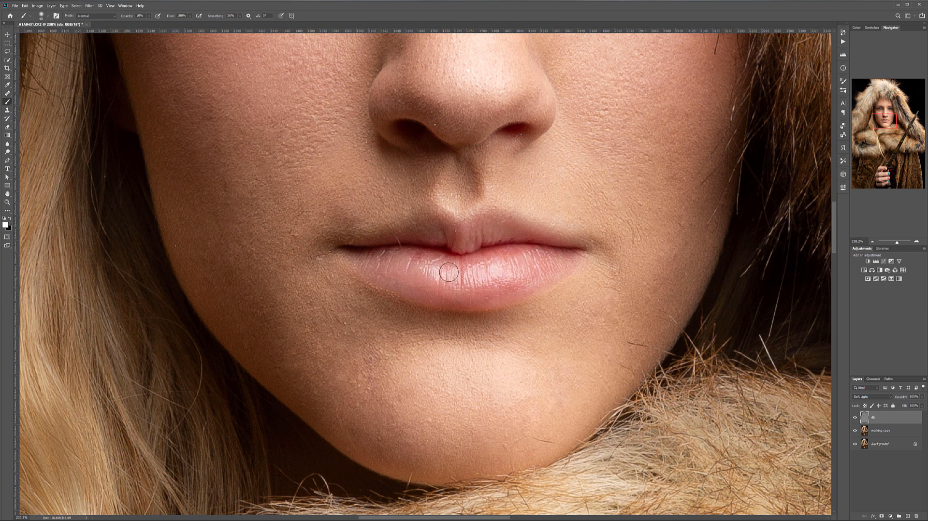
# Step: Lighten the centre of the chin with a much larger white brush
pyautogui.press(']')
pyautogui.press(']')
pyautogui.press(']')
pyautogui.press(']')
pyautogui.press(']')
pyautogui.press(']')
pyautogui.press(']')
pyautogui.press(']')
pyautogui.press(']')
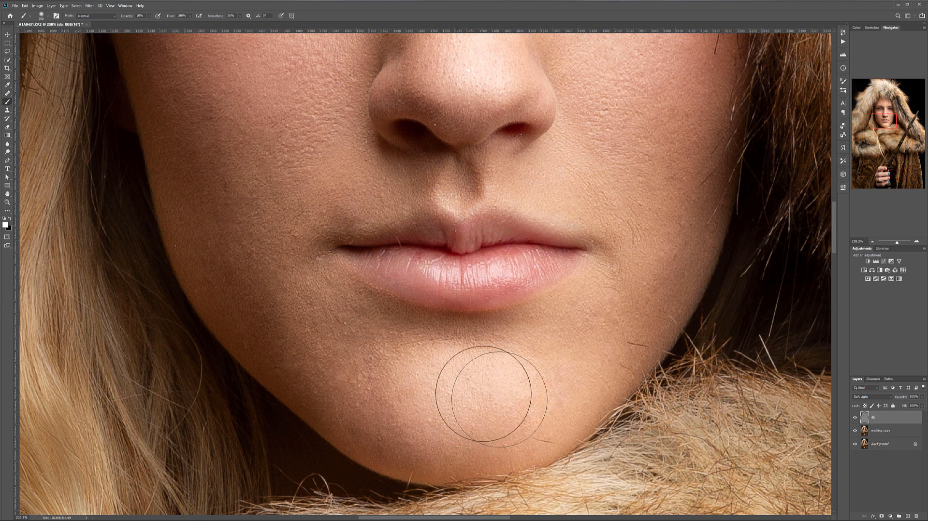
# Step: Darken the jawline and the outer cheeks around the mouth with a medium-sized black brush
pyautogui.press('x')
pyautogui.press('[')
pyautogui.press('[')
pyautogui.press('[')
pyautogui.press('[')
pyautogui.press('[')
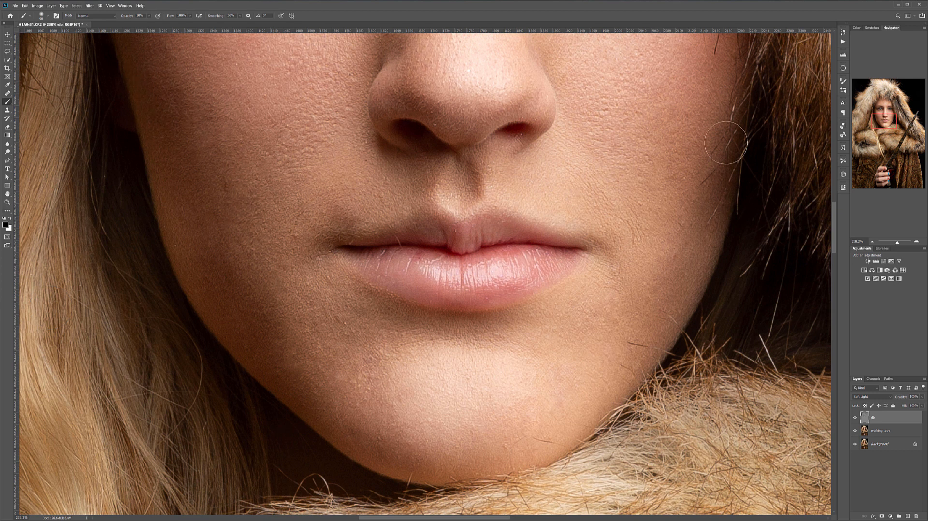
# Step: Lighten the cheeks below both eyes with an enlarged white brush
pyautogui.moveTo(662, 153); pyautogui.dragTo(616, 449)
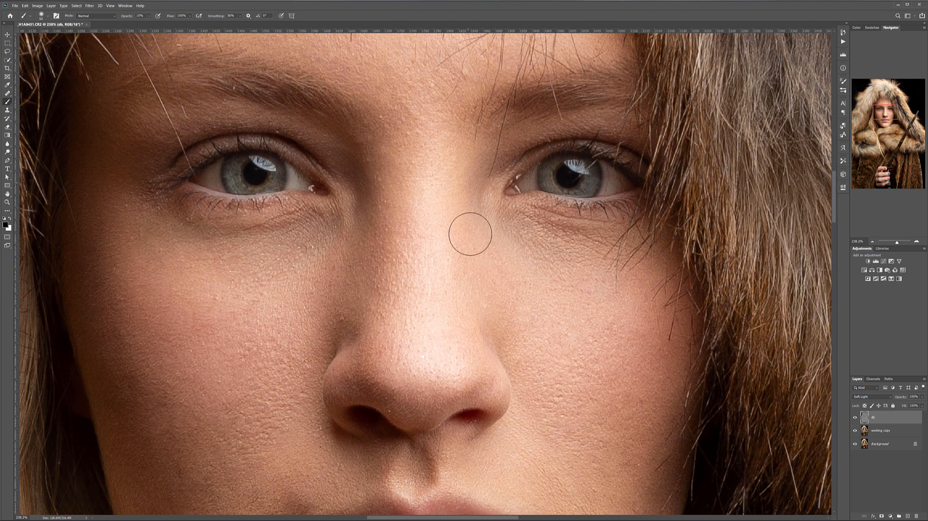
pyautogui.press('x')
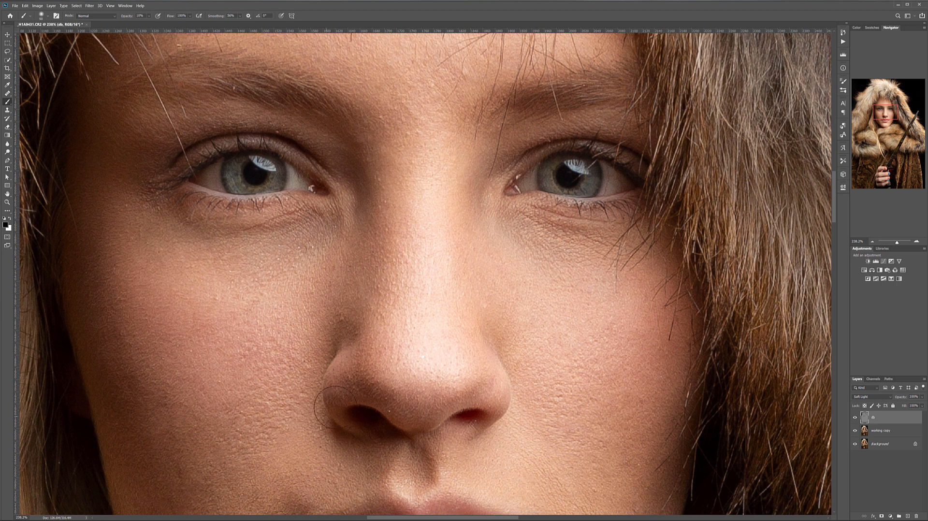
pyautogui.press('[')
pyautogui.press('[')
pyautogui.press(']')
pyautogui.press(']')
pyautogui.press(']')
pyautogui.press(']')
pyautogui.press(']')
pyautogui.press(']')
pyautogui.moveTo(219, 318)
pyautogui.mouseDown()
pyautogui.moveTo(248, 311)
pyautogui.moveTo(265, 352)
pyautogui.moveTo(244, 393)
pyautogui.moveTo(227, 367)
pyautogui.mouseUp()
pyautogui.moveTo(563, 299)
pyautogui.mouseDown()
pyautogui.moveTo(501, 277)
pyautogui.moveTo(648, 291)
pyautogui.moveTo(582, 338)
pyautogui.mouseUp()
# Step: Lighten the skin between the eyelids and eyebrows above both eyes with a much smaller white brush
pyautogui.press('[')
pyautogui.press('[')
pyautogui.press('[')
pyautogui.press('[')
pyautogui.press('[')
pyautogui.press('[')
pyautogui.press('[')
pyautogui.press('[')
pyautogui.press('[')
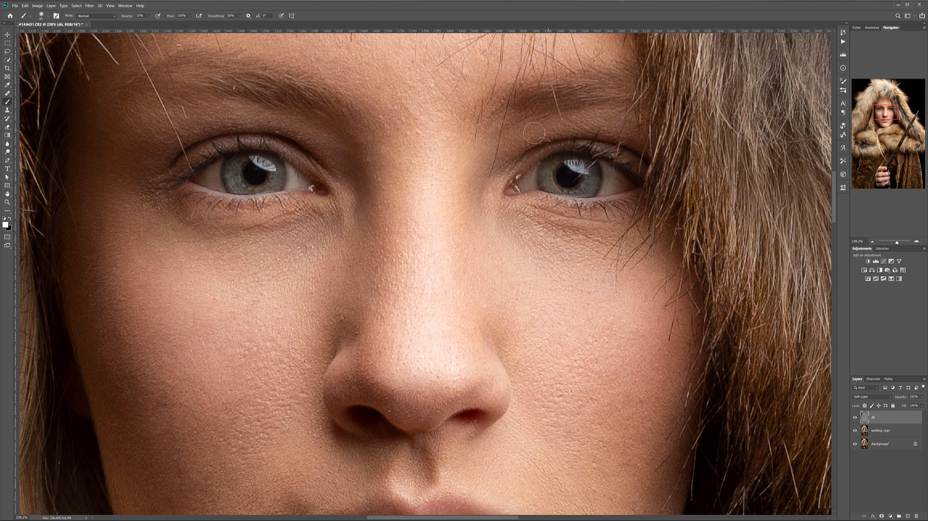
pyautogui.moveTo(302, 137)
pyautogui.mouseDown()
pyautogui.moveTo(159, 122)
pyautogui.moveTo(279, 113)
pyautogui.moveTo(146, 113)
pyautogui.moveTo(345, 138)
pyautogui.moveTo(177, 120)
pyautogui.mouseUp()
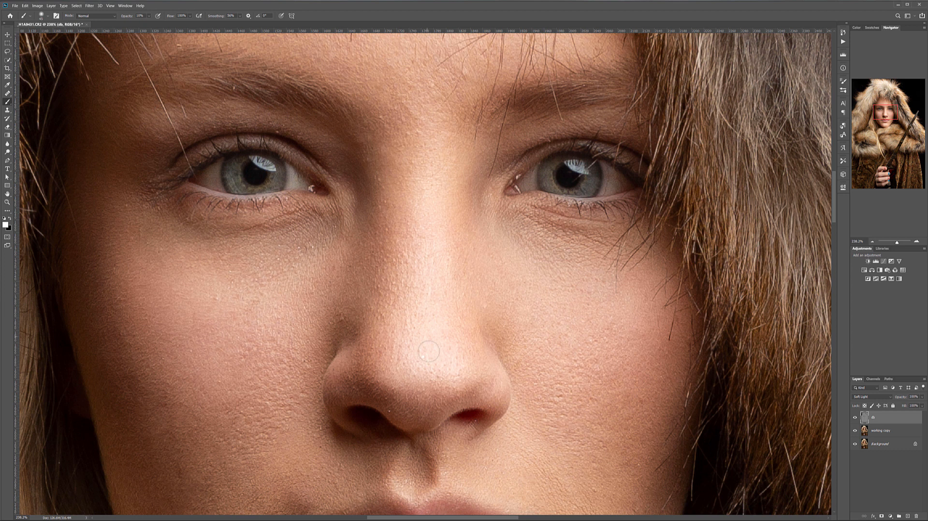
# Step: Refine the overall face shading with a larger brush, using white for the highlights and black for the shadows
pyautogui.scroll(-4, 397, 265)
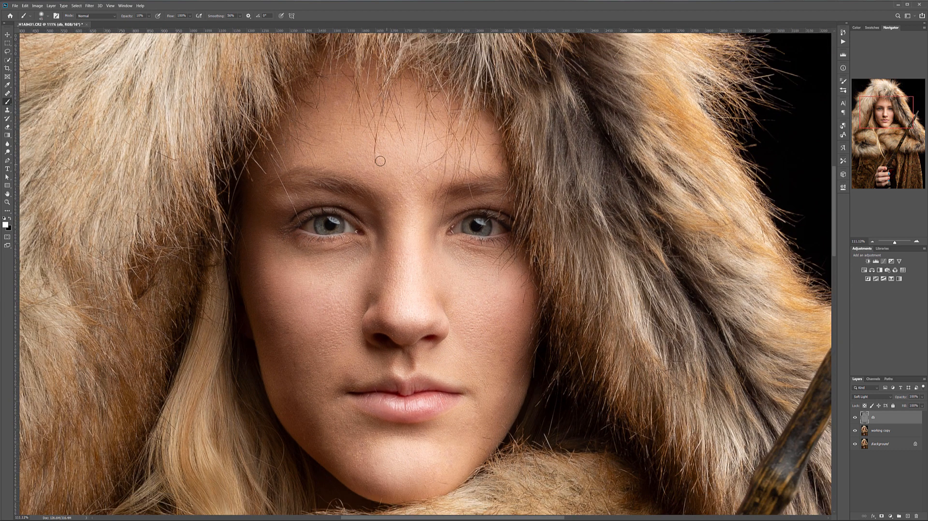
pyautogui.press(']')
pyautogui.press(']')
pyautogui.press(']')
pyautogui.press(']')
pyautogui.press(']')
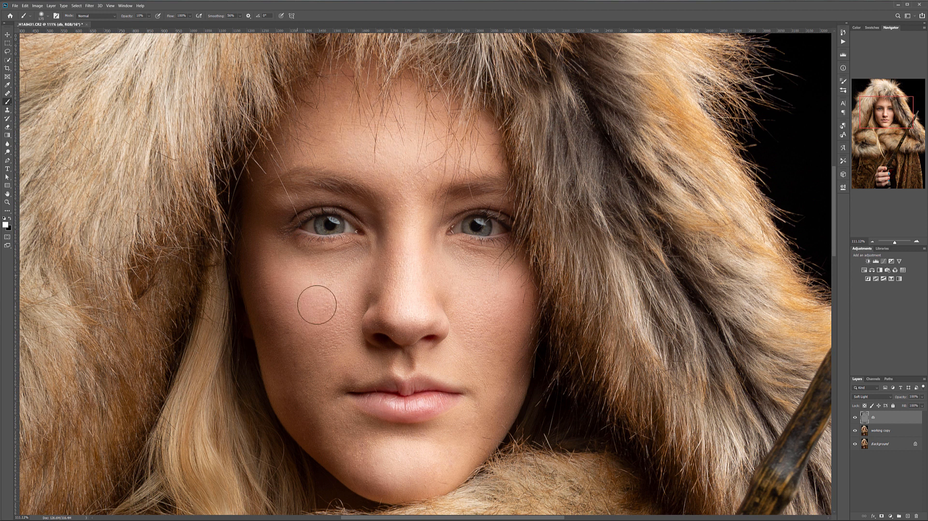
pyautogui.press('x')
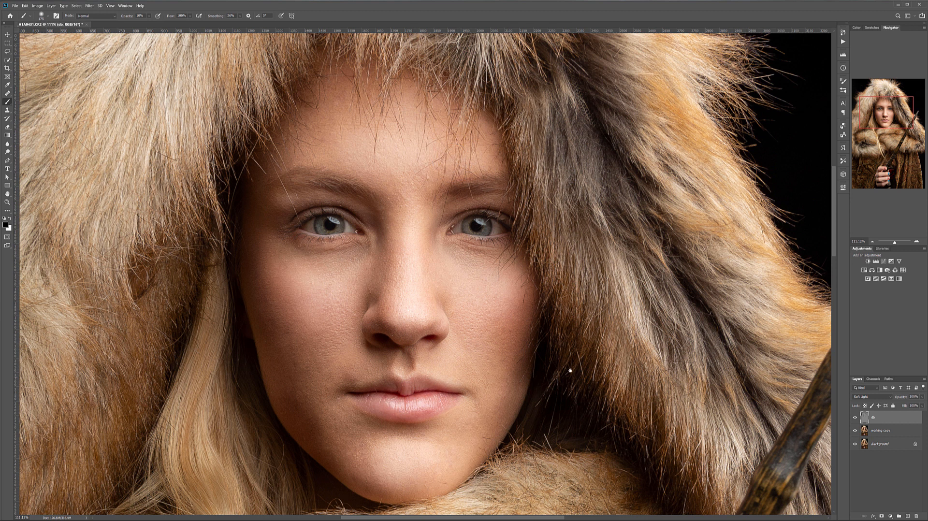
pyautogui.moveTo(567, 377); pyautogui.dragTo(584, 232)
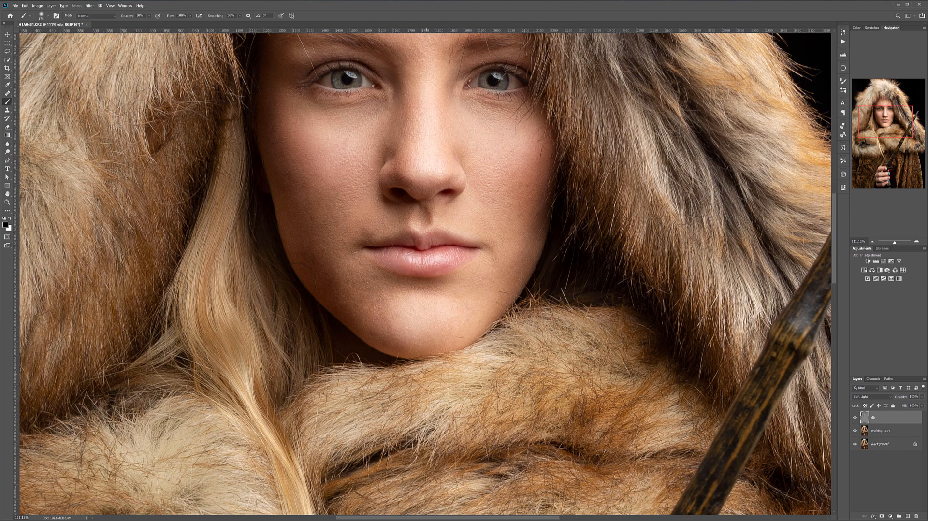
# Step: Compare the face with and without the dodge-and-burn layer by toggling the db layer's visibility
pyautogui.scroll(-6, 493, 295)
pyautogui.moveTo(555, 198); pyautogui.dragTo(506, 269)
pyautogui.click(856, 417)
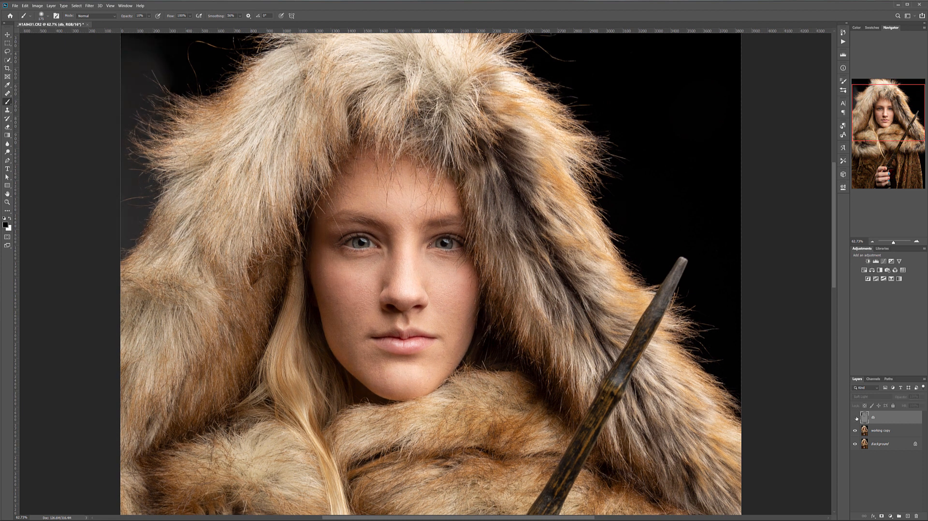
pyautogui.click(855, 418)
pyautogui.click(856, 418)
pyautogui.click(855, 417)
pyautogui.click(856, 418)
pyautogui.click(855, 418)
pyautogui.click(855, 418)
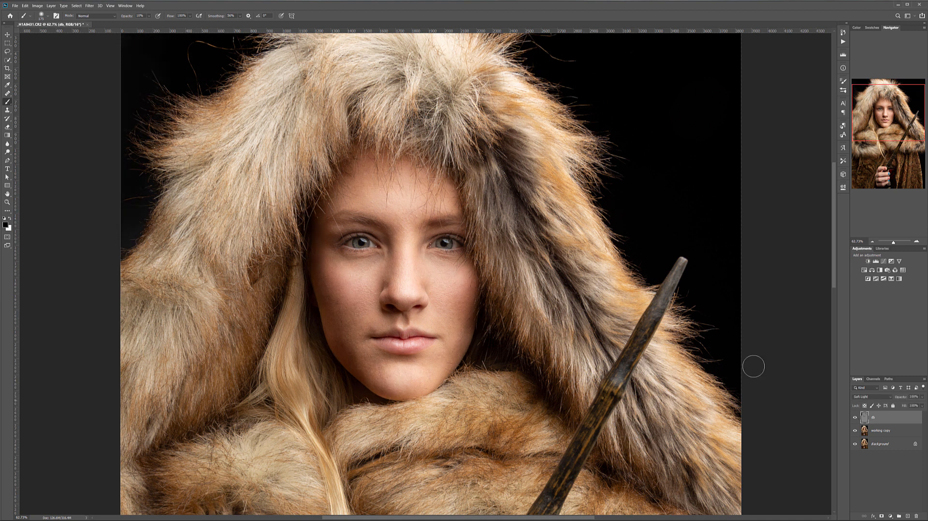
# Step: Darken the loose hair strand, the fur collar beside it and the lower cloak around the hand with a large black brush
pyautogui.scroll(-2, 521, 400)
pyautogui.moveTo(510, 489); pyautogui.dragTo(542, 330)
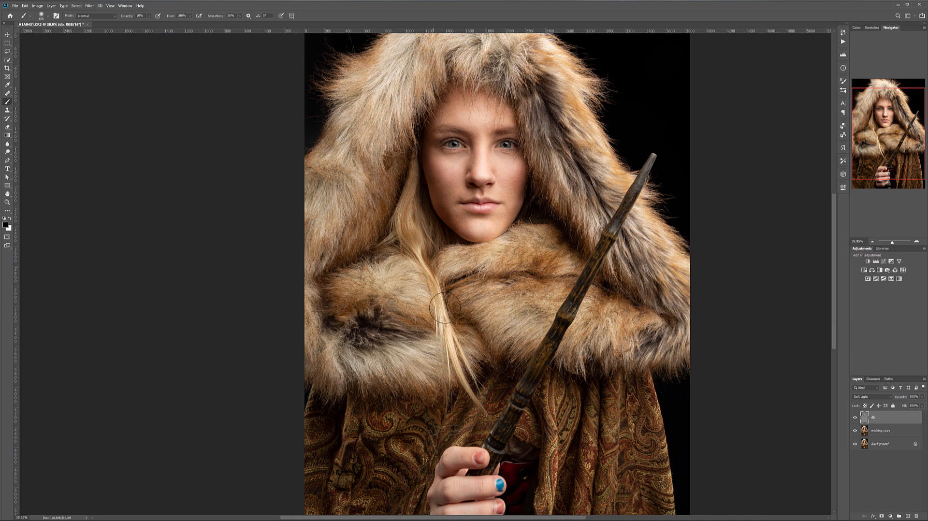
pyautogui.moveTo(469, 368); pyautogui.dragTo(449, 159)
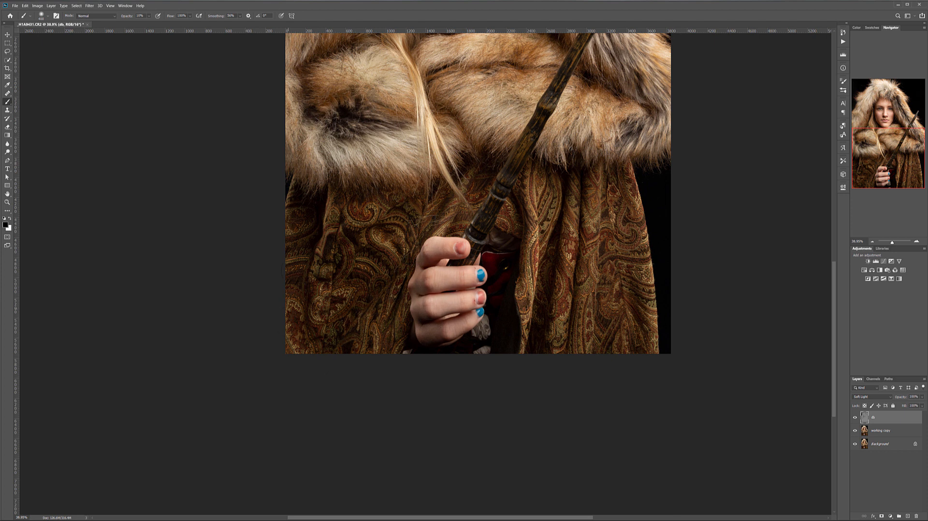
pyautogui.press(']')
pyautogui.press(']')
pyautogui.press(']')
pyautogui.press(']')
pyautogui.press(']')
pyautogui.moveTo(636, 285)
pyautogui.mouseDown()
pyautogui.moveTo(557, 366)
pyautogui.moveTo(579, 304)
pyautogui.moveTo(568, 343)
pyautogui.moveTo(540, 282)
pyautogui.moveTo(573, 277)
pyautogui.moveTo(584, 263)
pyautogui.moveTo(612, 291)
pyautogui.moveTo(602, 365)
pyautogui.moveTo(628, 341)
pyautogui.moveTo(628, 298)
pyautogui.moveTo(590, 263)
pyautogui.mouseUp()
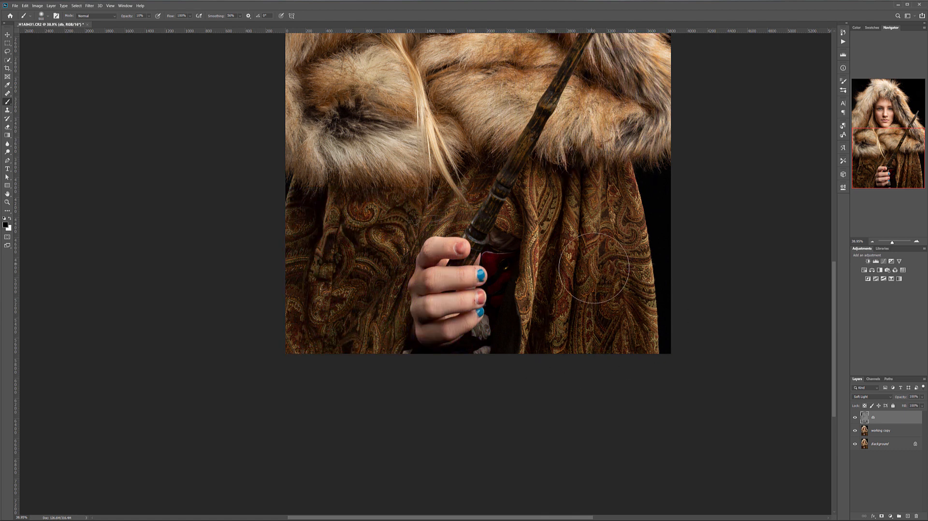
pyautogui.scroll(1, 601, 279)
pyautogui.moveTo(649, 303)
pyautogui.mouseDown()
pyautogui.moveTo(613, 353)
pyautogui.moveTo(597, 222)
pyautogui.moveTo(661, 381)
pyautogui.moveTo(535, 269)
pyautogui.moveTo(497, 348)
pyautogui.moveTo(404, 306)
pyautogui.moveTo(435, 290)
pyautogui.moveTo(319, 273)
pyautogui.mouseUp()
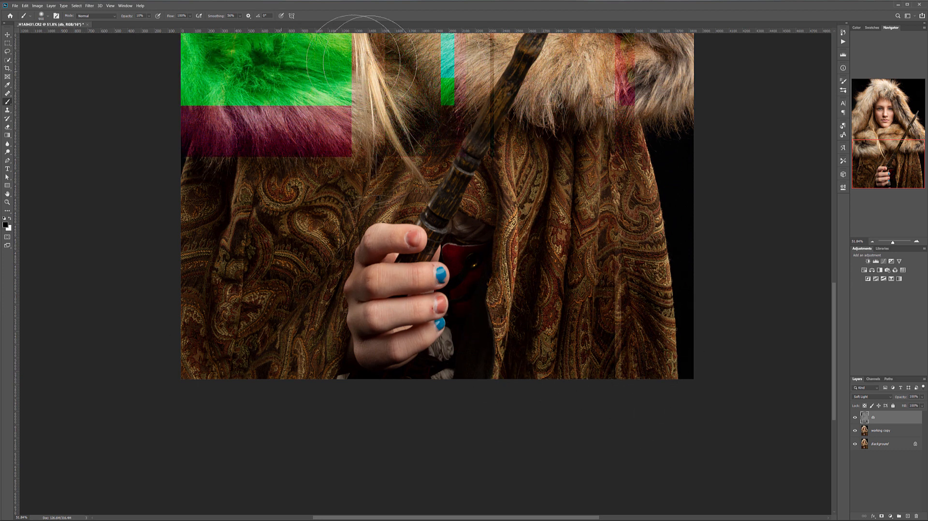
# Step: Heal the small red spots and rough skin around the fingernails on the working copy layer with the Healing Brush
pyautogui.moveTo(421, 205); pyautogui.dragTo(434, 388)
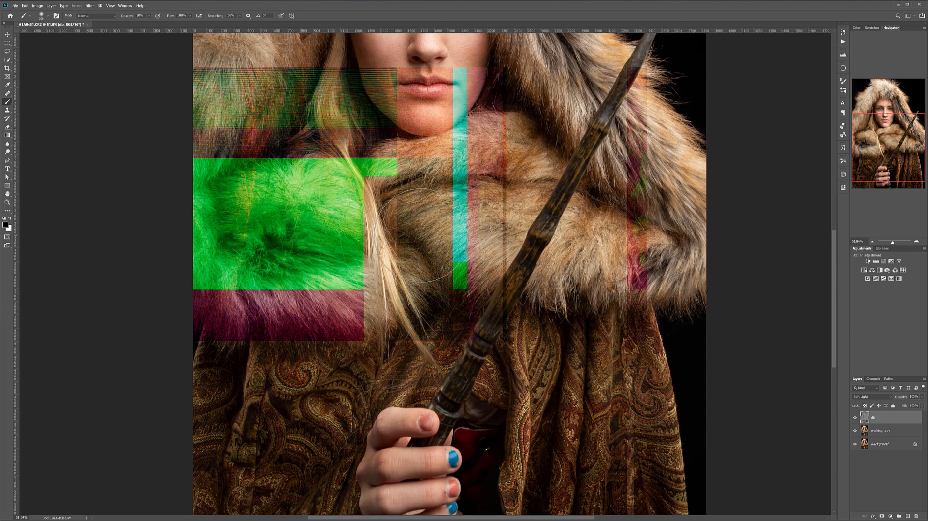
pyautogui.scroll(-7, 420, 236)
pyautogui.scroll(4, 421, 235)
pyautogui.scroll(5, 421, 236)
pyautogui.scroll(-5, 423, 239)
pyautogui.scroll(4, 437, 254)
pyautogui.scroll(-10, 440, 256)
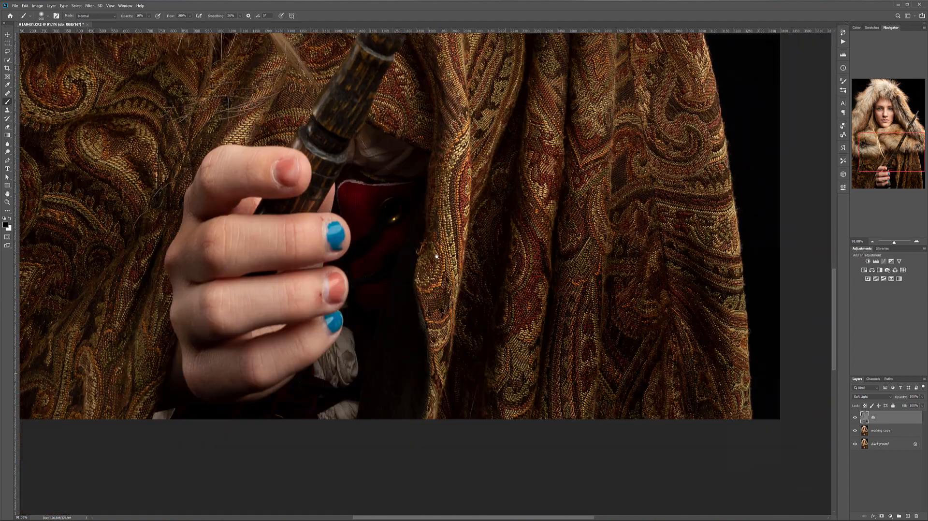
pyautogui.moveTo(437, 257); pyautogui.dragTo(635, 405)
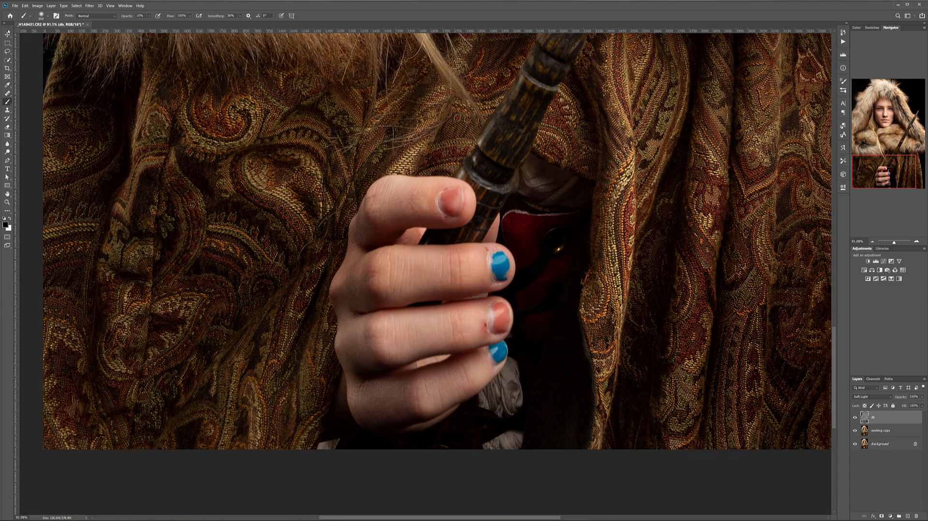
pyautogui.press('j')
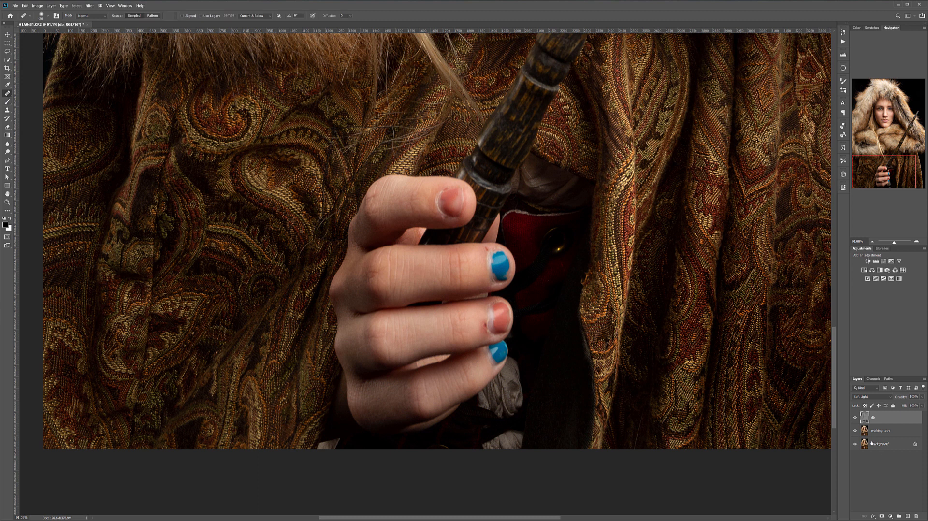
pyautogui.hotkey('alt', '[')
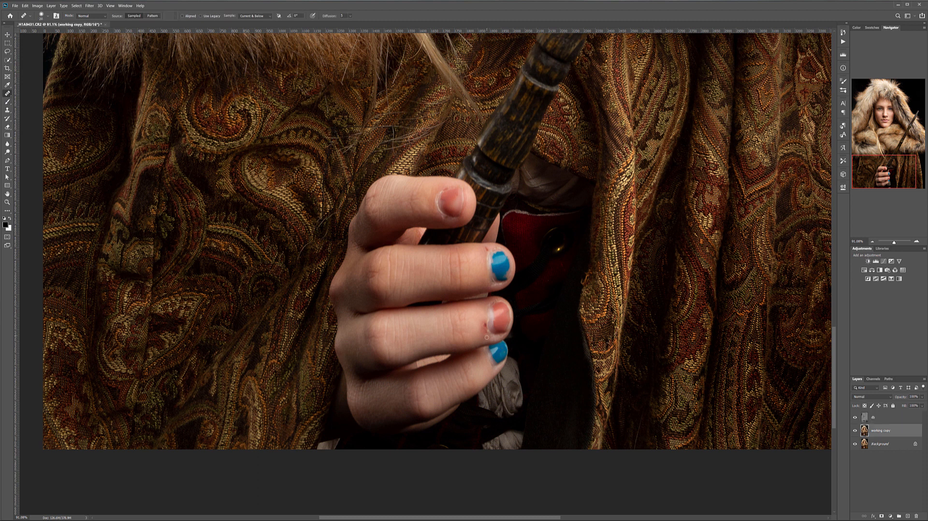
pyautogui.scroll(3, 486, 336)
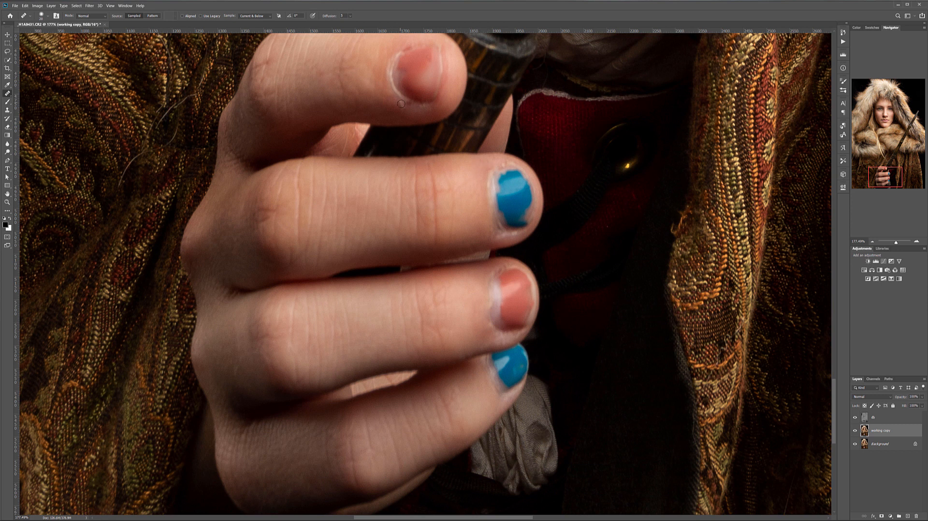
pyautogui.moveTo(495, 401); pyautogui.dragTo(609, 399)
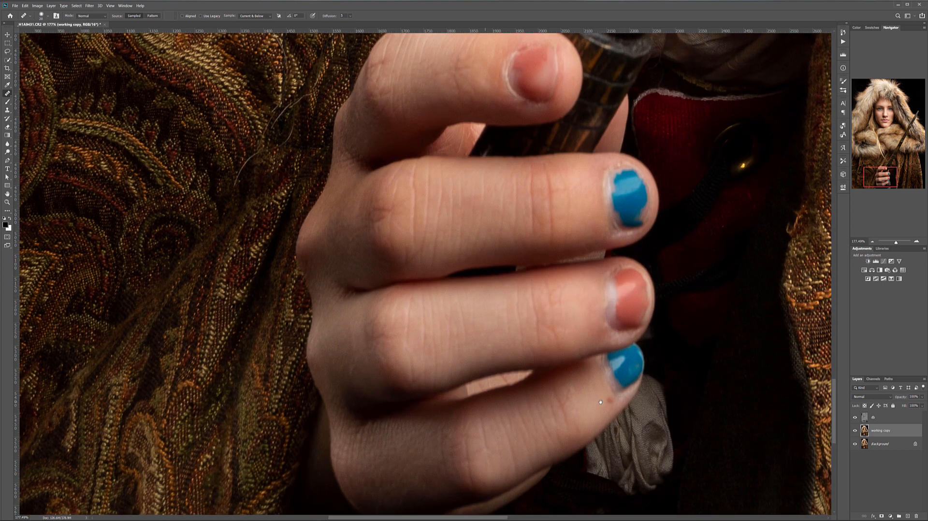
# Step: Check the effect of the db layer on the whole portrait by hiding and showing it
pyautogui.scroll(-5, 591, 161)
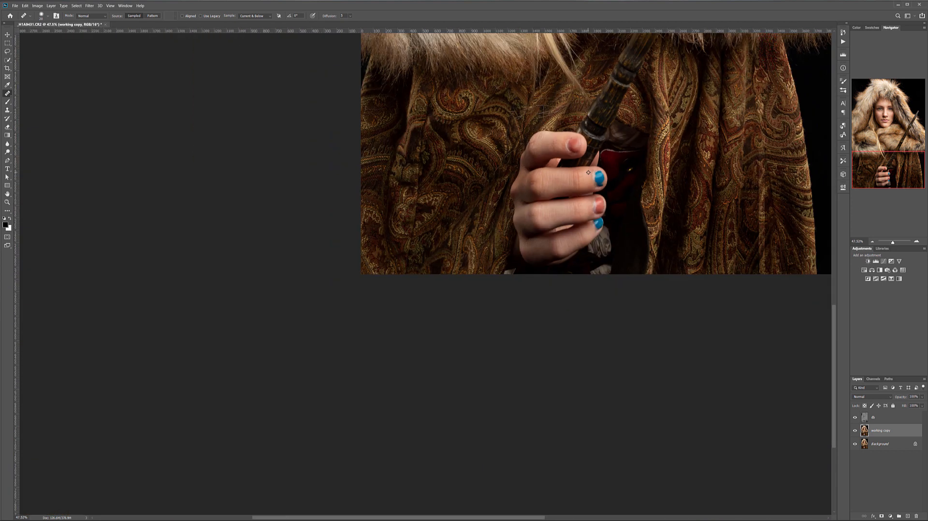
pyautogui.moveTo(644, 166); pyautogui.dragTo(525, 306)
pyautogui.scroll(-6, 525, 306)
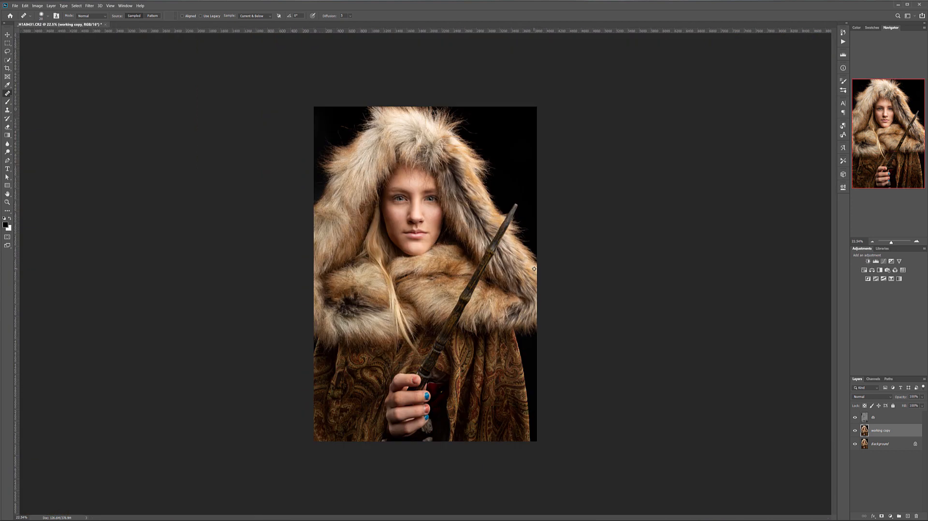
pyautogui.scroll(1, 458, 297)
pyautogui.click(856, 416)
pyautogui.click(856, 416)
pyautogui.click(855, 417)
pyautogui.click(856, 417)
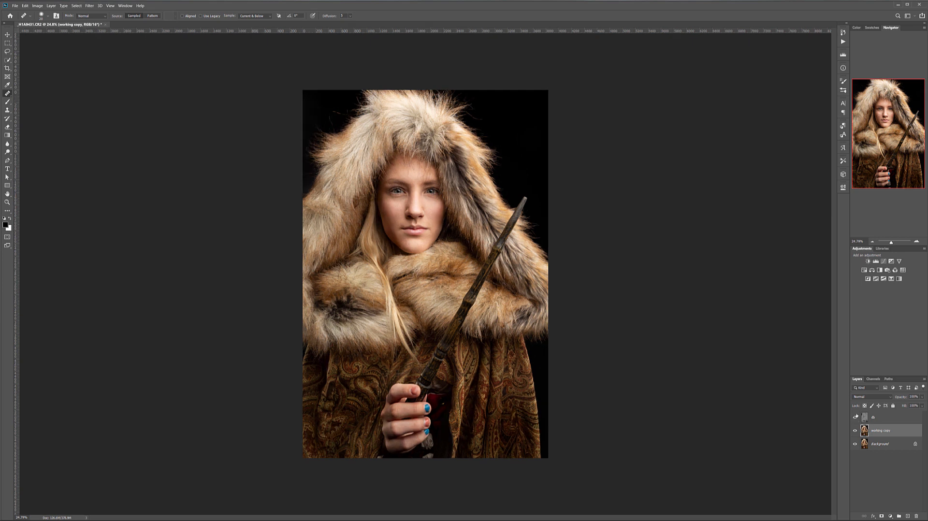
# Step: Set the db layer's blend mode to Normal to inspect its painted strokes, and restore Soft Light
pyautogui.click(902, 420)
pyautogui.click(871, 397)
pyautogui.click(856, 371)
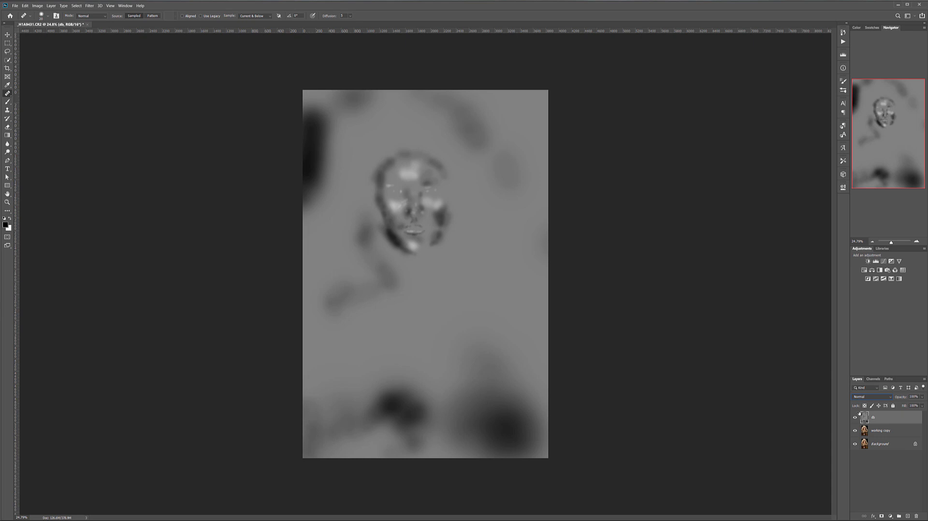
pyautogui.click(874, 401)
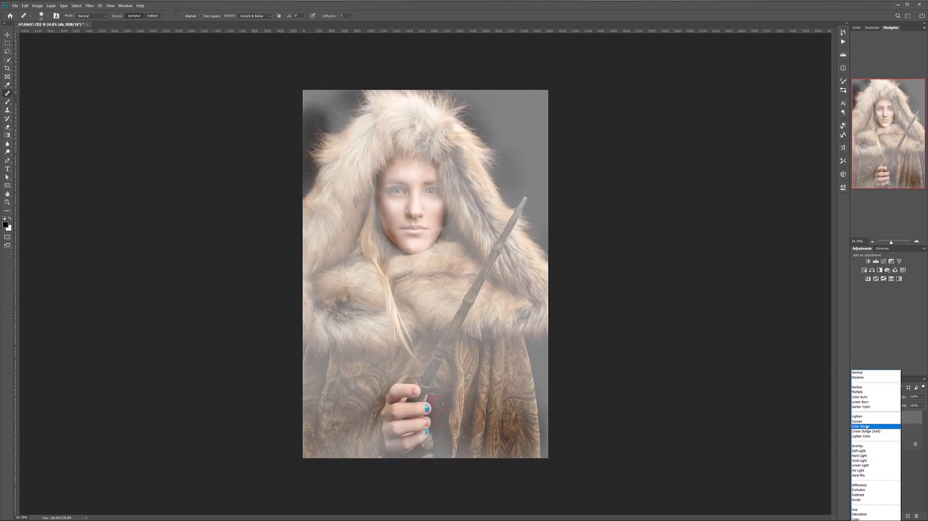
pyautogui.click(867, 451)
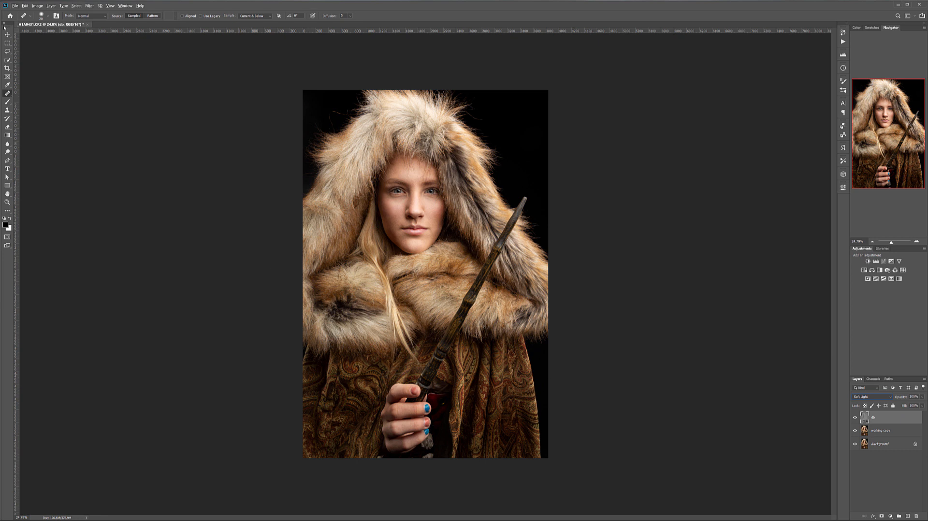
# Step: Add a Selective Color adjustment layer above the db layer and target Cyans for the blue fingernails
pyautogui.press('v')
pyautogui.moveTo(431, 436); pyautogui.dragTo(523, 197)
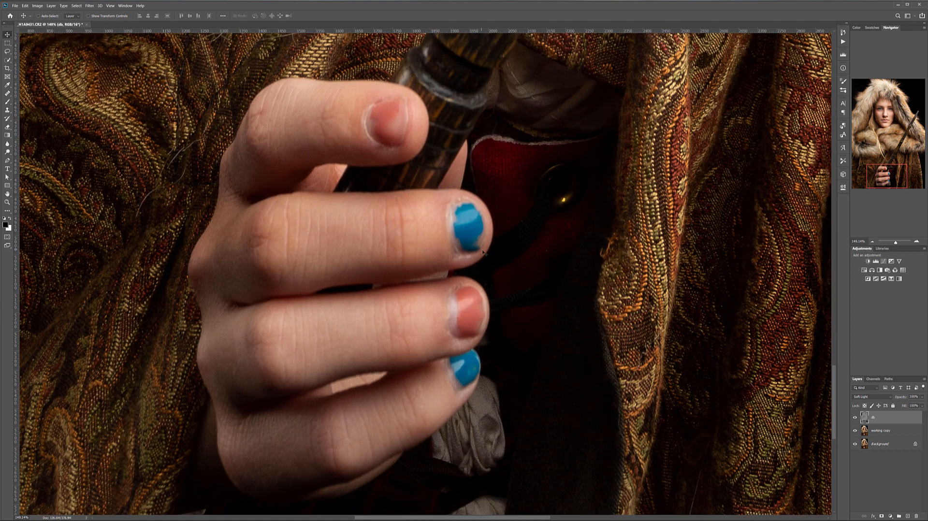
pyautogui.click(890, 516)
pyautogui.click(898, 513)
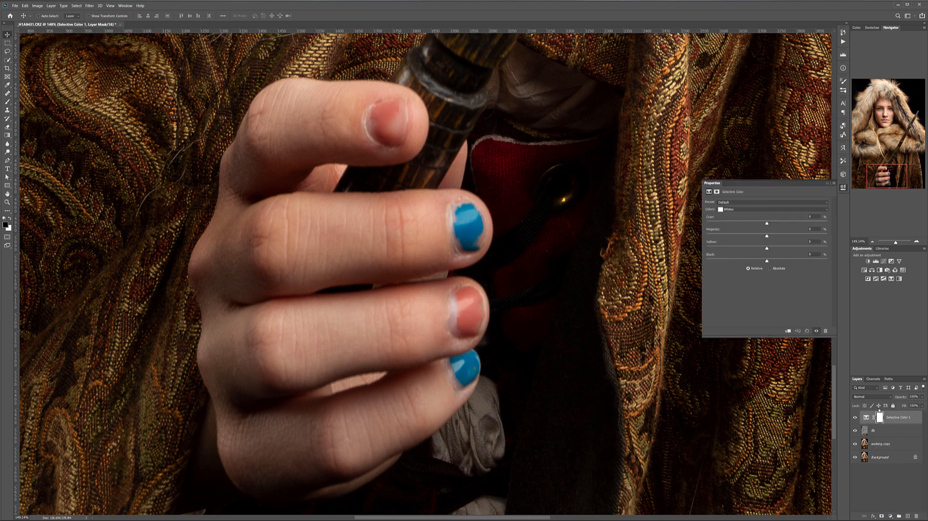
pyautogui.click(745, 210)
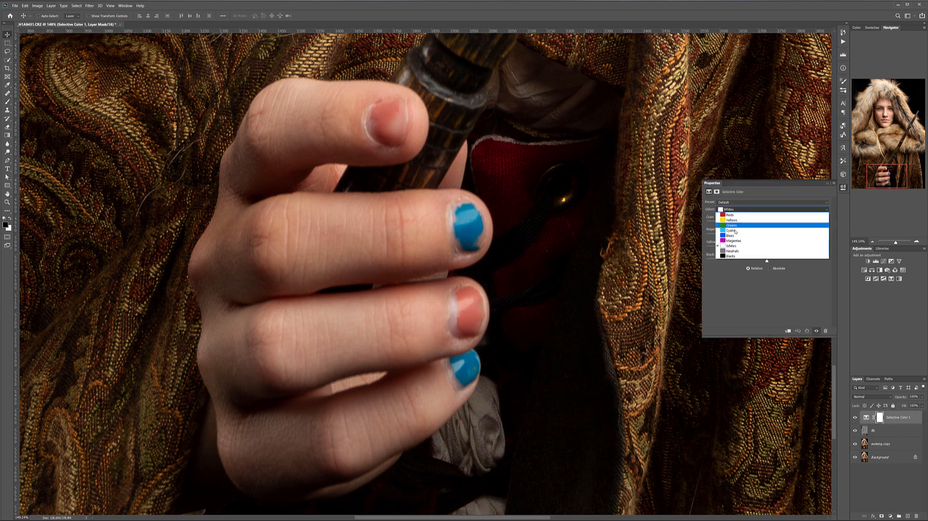
pyautogui.click(739, 233)
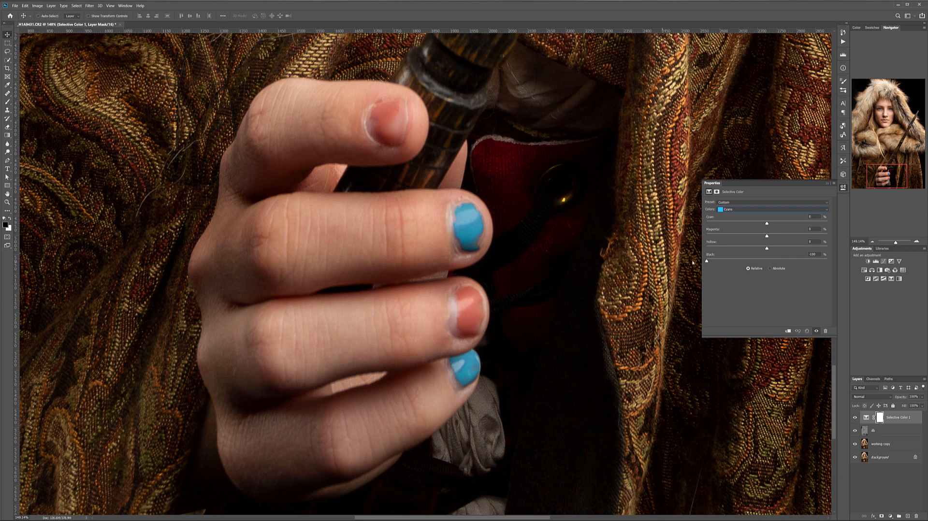
# Step: In the Selective Color layer's Cyans range, cut cyan almost completely and set magenta to +34 and yellow to +100 for the nails
pyautogui.moveTo(824, 266); pyautogui.dragTo(775, 267)
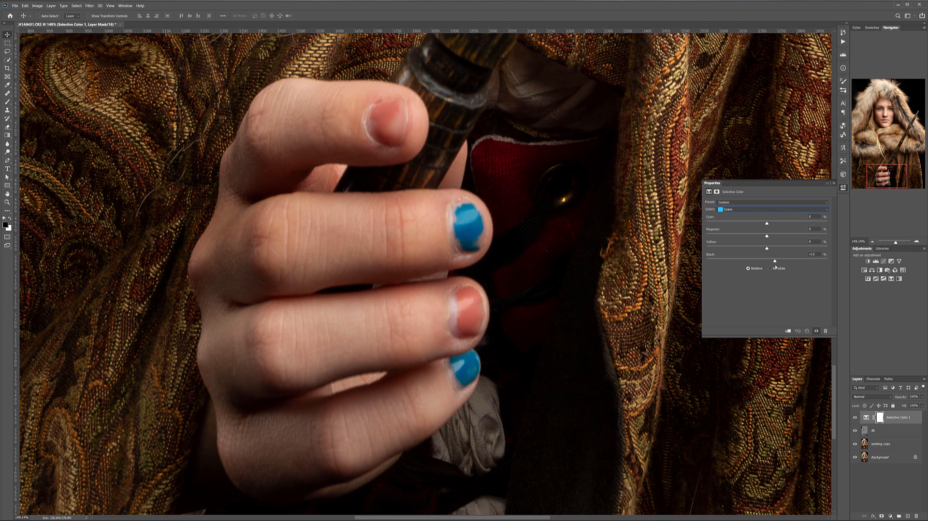
pyautogui.moveTo(717, 229)
pyautogui.mouseDown()
pyautogui.moveTo(733, 227)
pyautogui.moveTo(718, 227)
pyautogui.mouseUp()
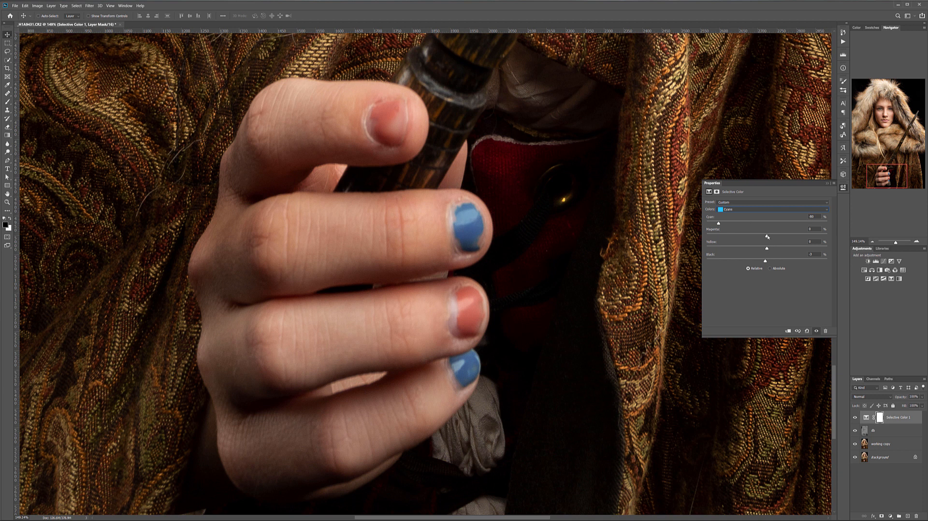
pyautogui.moveTo(788, 235); pyautogui.dragTo(788, 236)
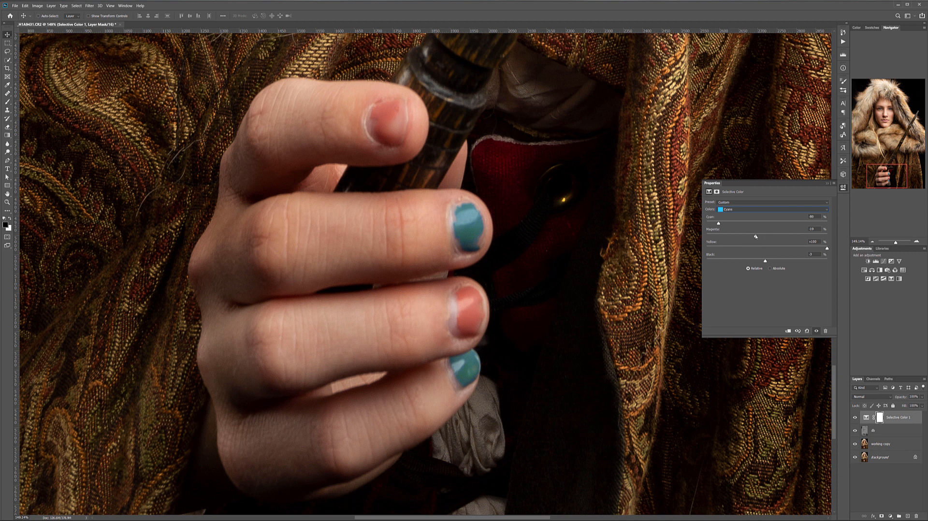
pyautogui.moveTo(779, 235); pyautogui.dragTo(788, 235)
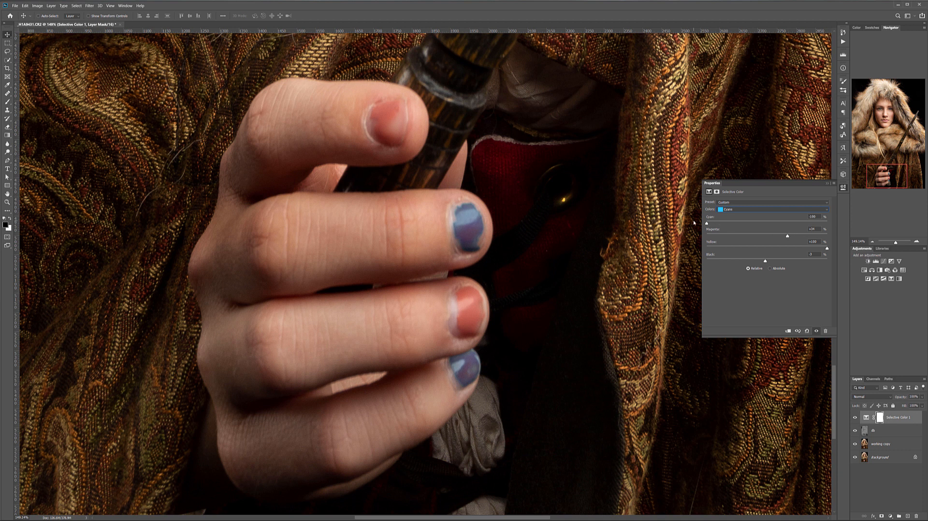
# Step: In the Blues range of the Selective Color layer, reduce cyan to about -70, lower black to about -19, and decrease magenta
pyautogui.click(737, 213)
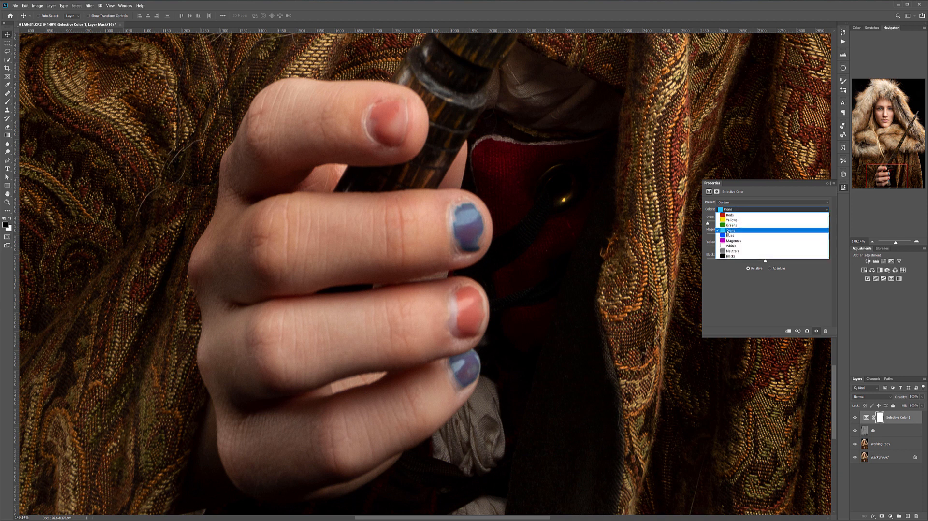
pyautogui.click(763, 236)
pyautogui.moveTo(756, 263)
pyautogui.mouseDown()
pyautogui.moveTo(724, 265)
pyautogui.moveTo(755, 267)
pyautogui.mouseUp()
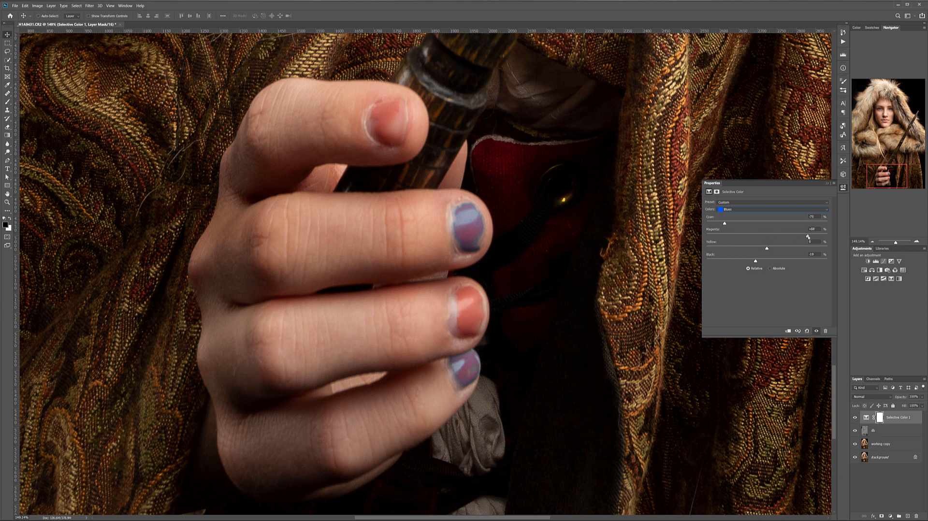
pyautogui.moveTo(808, 237); pyautogui.dragTo(728, 236)
# Step: Look through the Greens range, return to Cyans, and raise magenta to about +53 and black to about +31
pyautogui.click(765, 209)
pyautogui.click(763, 222)
pyautogui.click(749, 207)
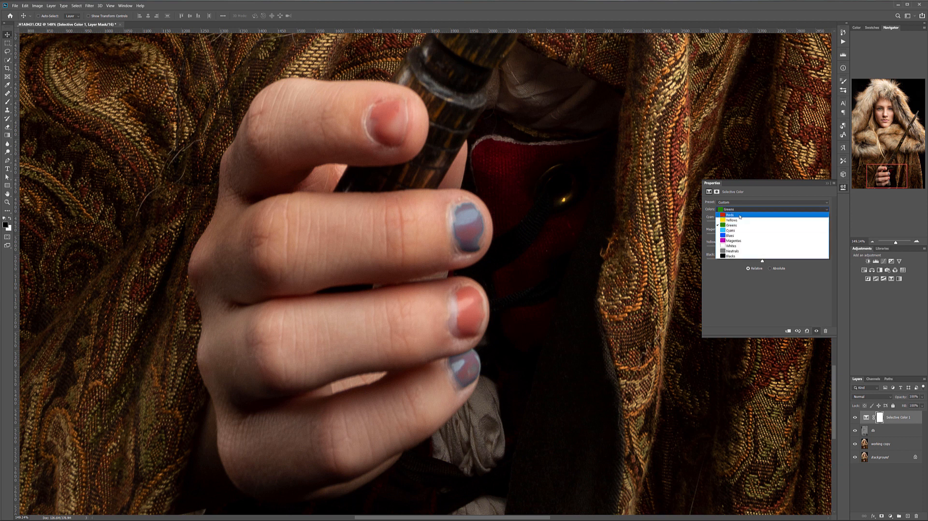
pyautogui.click(774, 233)
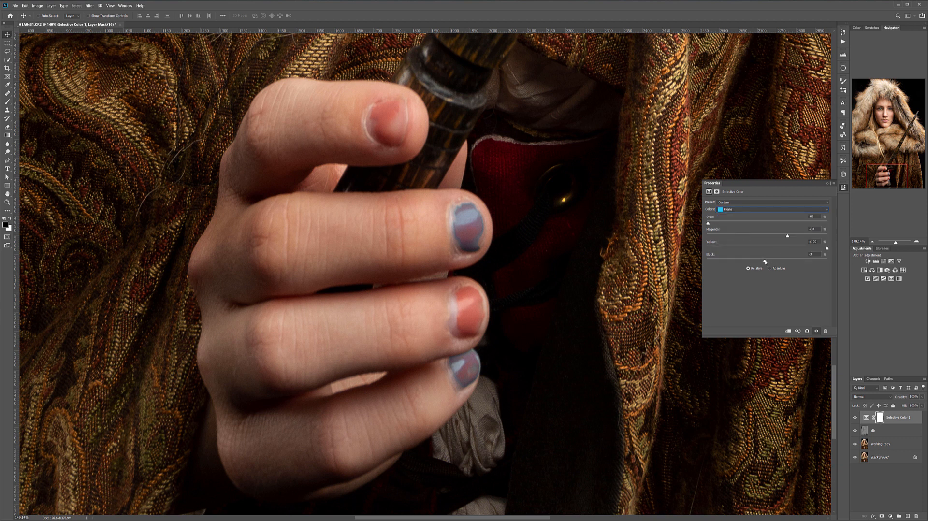
pyautogui.moveTo(750, 263); pyautogui.dragTo(777, 267)
pyautogui.moveTo(718, 236); pyautogui.dragTo(799, 240)
pyautogui.moveTo(778, 262); pyautogui.dragTo(796, 260)
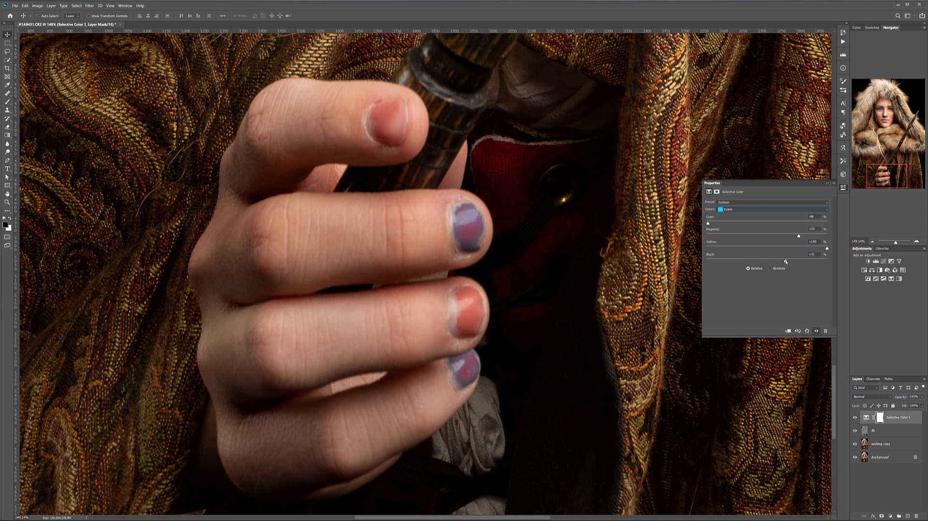
# Step: Invert the Selective Color mask to black and paint it white over the middle finger's blue nail with a small soft brush
pyautogui.click(844, 188)
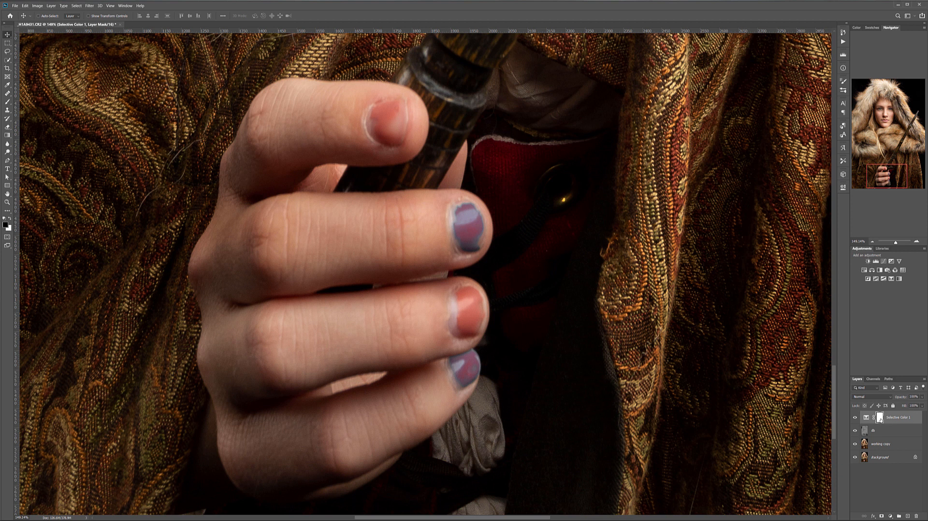
pyautogui.hotkey('ctrl', 'i')
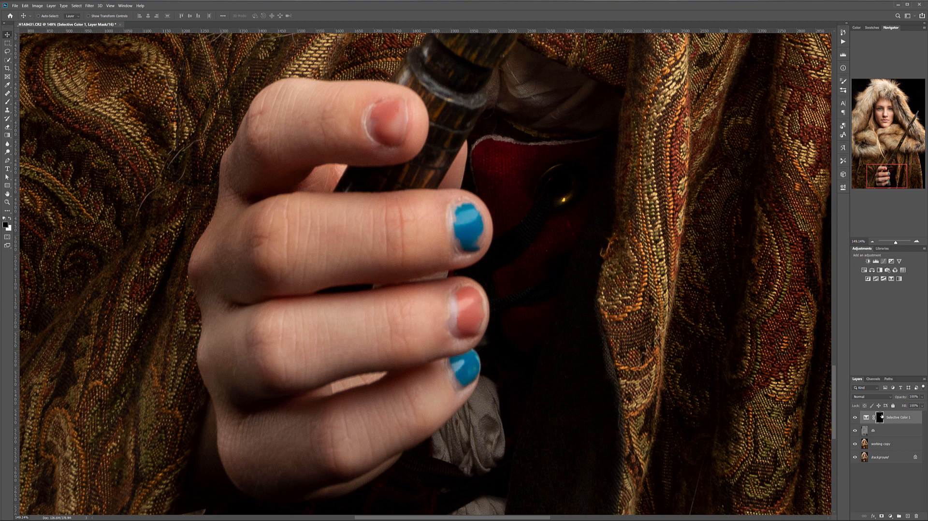
pyautogui.click(7, 102)
pyautogui.press('[')
pyautogui.press('[')
pyautogui.press('[')
pyautogui.press('[')
pyautogui.press('[')
pyautogui.press('[')
pyautogui.press('[')
pyautogui.press('[')
pyautogui.press('[')
pyautogui.press('[')
pyautogui.press('[')
pyautogui.press('[')
pyautogui.press('[')
pyautogui.press('[')
pyautogui.press('[')
pyautogui.press('[')
pyautogui.press('[')
pyautogui.press('[')
pyautogui.press('x')
pyautogui.scroll(5, 453, 198)
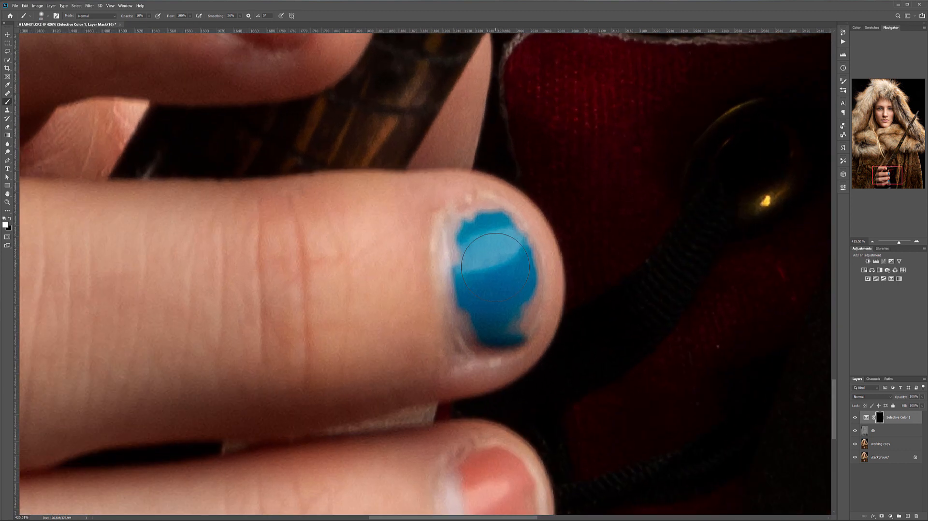
pyautogui.moveTo(495, 253); pyautogui.dragTo(495, 226)
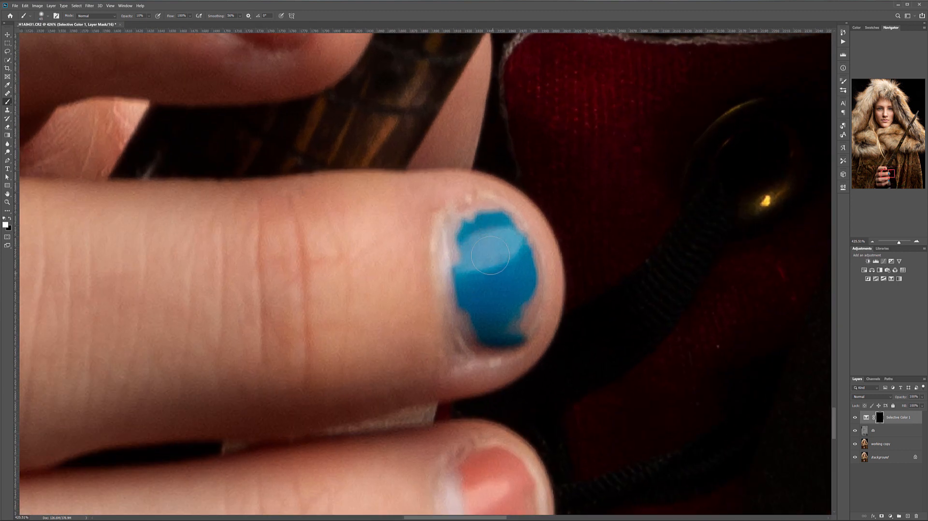
pyautogui.press('[')
pyautogui.moveTo(506, 247)
pyautogui.mouseDown()
pyautogui.moveTo(476, 224)
pyautogui.moveTo(460, 238)
pyautogui.mouseUp()
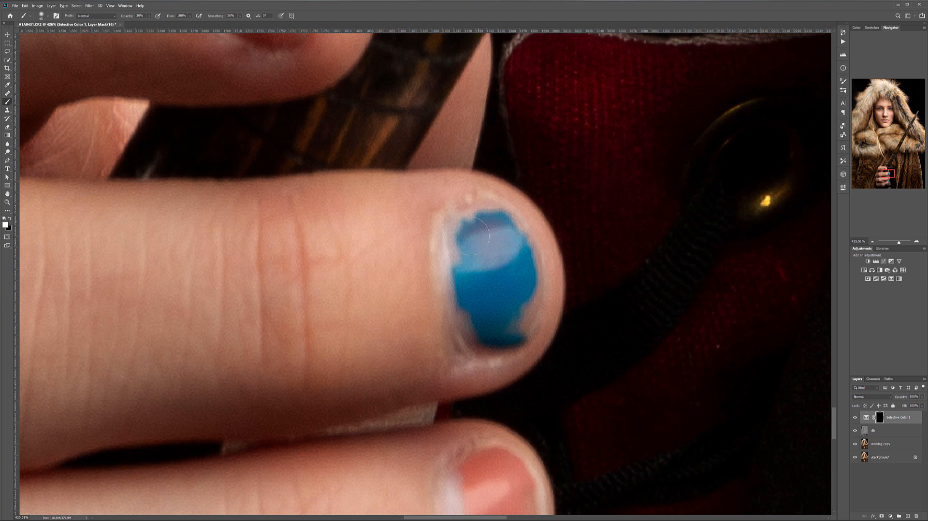
pyautogui.moveTo(523, 235)
pyautogui.mouseDown()
pyautogui.moveTo(521, 299)
pyautogui.moveTo(522, 267)
pyautogui.moveTo(501, 269)
pyautogui.moveTo(473, 307)
pyautogui.moveTo(484, 272)
pyautogui.moveTo(474, 265)
pyautogui.moveTo(457, 288)
pyautogui.moveTo(487, 303)
pyautogui.moveTo(507, 332)
pyautogui.moveTo(509, 279)
pyautogui.moveTo(490, 305)
pyautogui.moveTo(516, 300)
pyautogui.moveTo(476, 288)
pyautogui.moveTo(465, 337)
pyautogui.moveTo(539, 330)
pyautogui.moveTo(481, 352)
pyautogui.moveTo(528, 288)
pyautogui.moveTo(513, 290)
pyautogui.moveTo(479, 261)
pyautogui.moveTo(479, 213)
pyautogui.mouseUp()
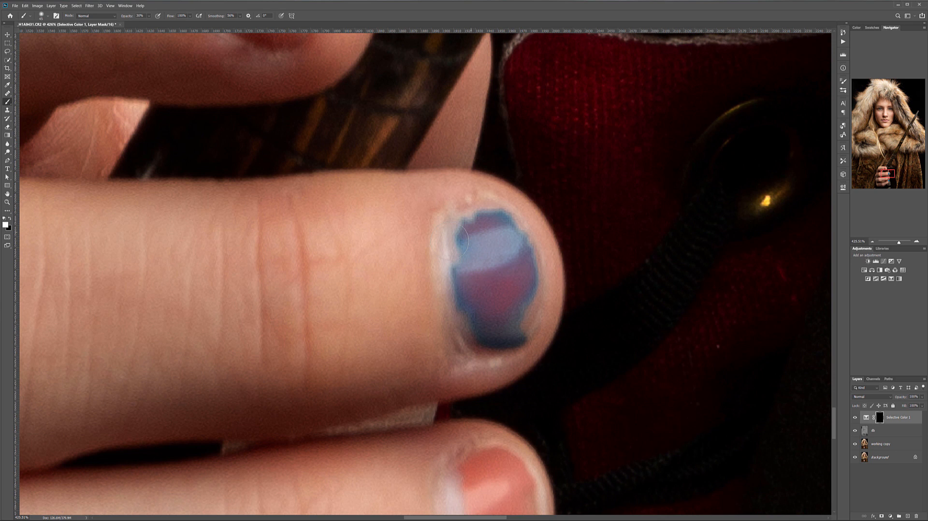
pyautogui.moveTo(462, 252)
pyautogui.mouseDown()
pyautogui.moveTo(458, 296)
pyautogui.moveTo(461, 269)
pyautogui.moveTo(454, 275)
pyautogui.moveTo(469, 321)
pyautogui.moveTo(480, 292)
pyautogui.moveTo(469, 326)
pyautogui.moveTo(489, 324)
pyautogui.moveTo(494, 336)
pyautogui.moveTo(520, 324)
pyautogui.moveTo(533, 292)
pyautogui.moveTo(519, 329)
pyautogui.moveTo(507, 315)
pyautogui.moveTo(503, 221)
pyautogui.moveTo(494, 219)
pyautogui.moveTo(512, 312)
pyautogui.moveTo(496, 123)
pyautogui.mouseUp()
# Step: Paint the Selective Color mask white over the little finger's blue nail
pyautogui.moveTo(511, 422); pyautogui.dragTo(517, 213)
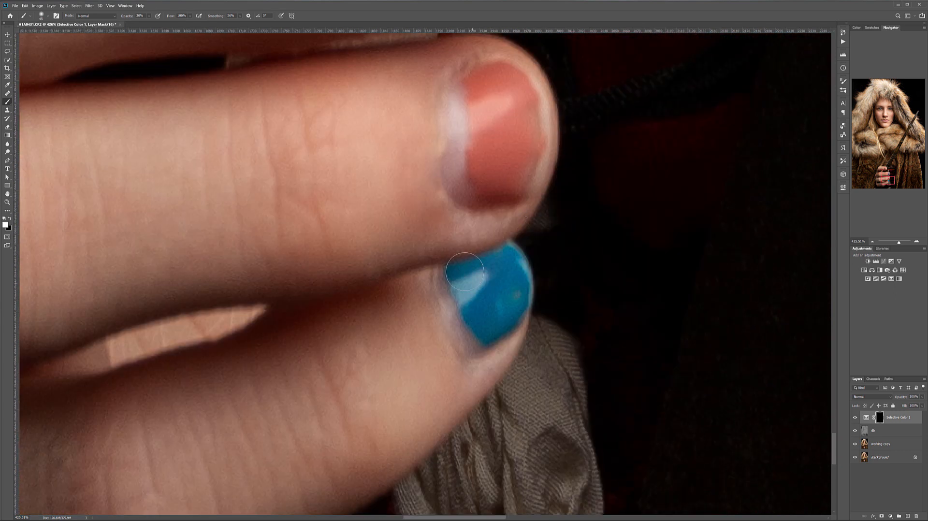
pyautogui.moveTo(486, 326)
pyautogui.mouseDown()
pyautogui.moveTo(508, 306)
pyautogui.moveTo(474, 287)
pyautogui.moveTo(465, 301)
pyautogui.moveTo(475, 302)
pyautogui.moveTo(478, 348)
pyautogui.moveTo(510, 313)
pyautogui.moveTo(489, 243)
pyautogui.moveTo(485, 267)
pyautogui.moveTo(516, 254)
pyautogui.moveTo(518, 302)
pyautogui.moveTo(535, 283)
pyautogui.moveTo(503, 343)
pyautogui.moveTo(527, 315)
pyautogui.moveTo(469, 345)
pyautogui.moveTo(453, 271)
pyautogui.moveTo(495, 236)
pyautogui.moveTo(456, 263)
pyautogui.moveTo(477, 347)
pyautogui.moveTo(515, 326)
pyautogui.moveTo(507, 330)
pyautogui.moveTo(509, 312)
pyautogui.moveTo(465, 270)
pyautogui.moveTo(514, 245)
pyautogui.moveTo(494, 248)
pyautogui.moveTo(461, 291)
pyautogui.moveTo(506, 331)
pyautogui.moveTo(527, 294)
pyautogui.moveTo(518, 247)
pyautogui.moveTo(460, 270)
pyautogui.moveTo(528, 292)
pyautogui.mouseUp()
pyautogui.scroll(-5, 528, 291)
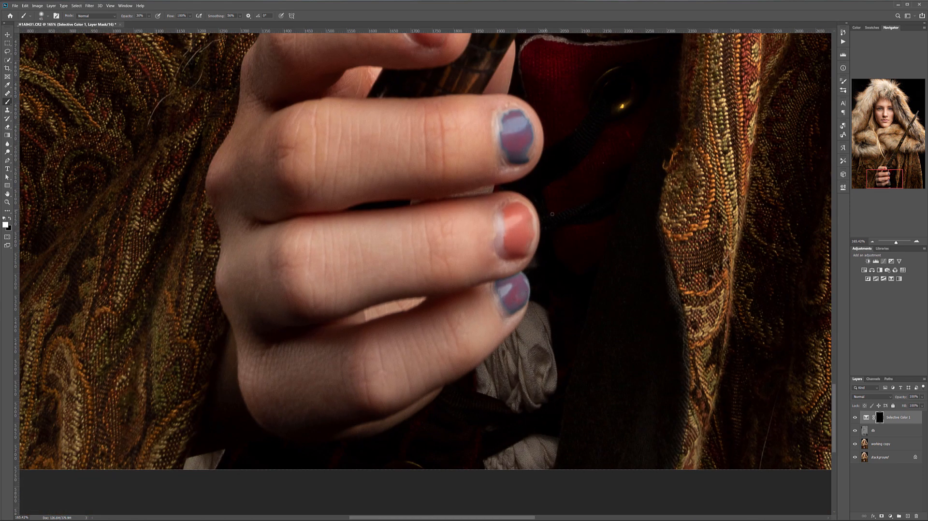
# Step: Add a Black & White adjustment layer above the Selective Color layer and adjust the brightness of its individual color ranges
pyautogui.click(889, 516)
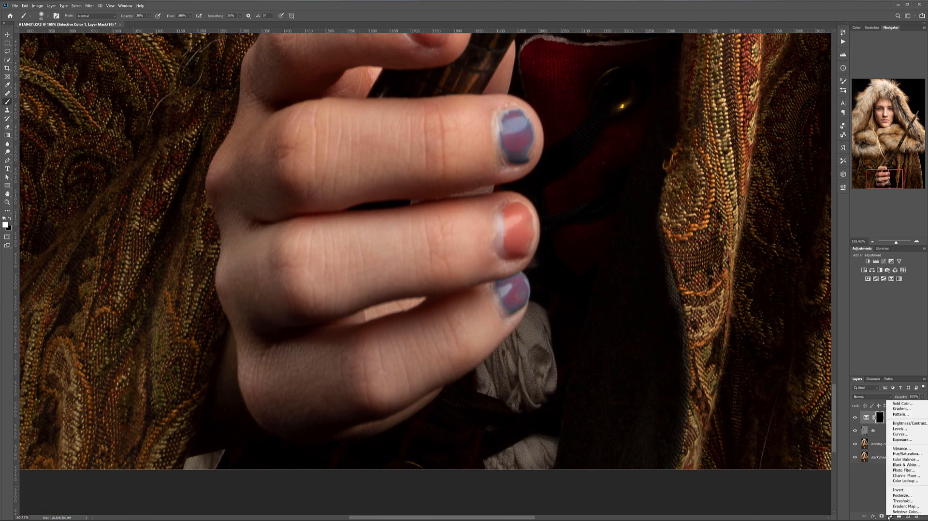
pyautogui.click(898, 465)
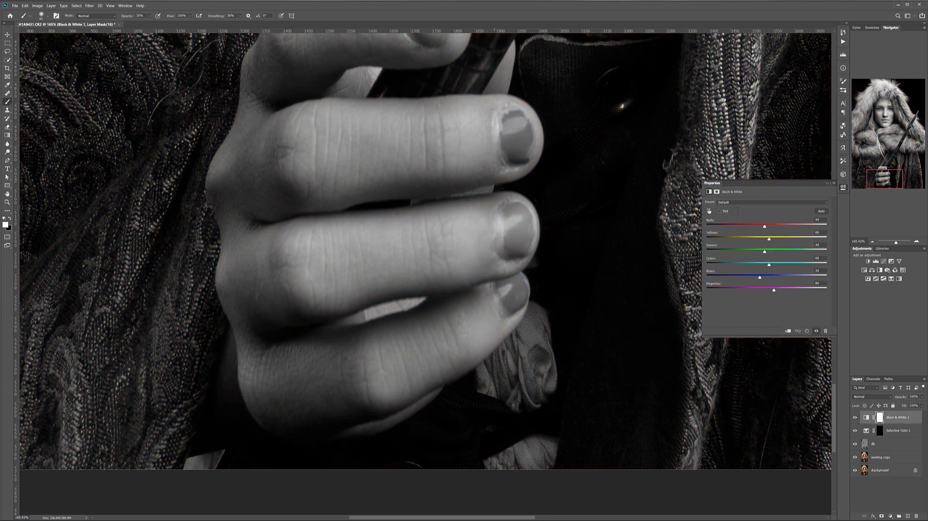
pyautogui.moveTo(764, 227)
pyautogui.mouseDown()
pyautogui.moveTo(774, 225)
pyautogui.moveTo(762, 226)
pyautogui.mouseUp()
pyautogui.moveTo(768, 263)
pyautogui.mouseDown()
pyautogui.moveTo(726, 272)
pyautogui.moveTo(762, 280)
pyautogui.moveTo(731, 279)
pyautogui.moveTo(778, 271)
pyautogui.moveTo(771, 276)
pyautogui.mouseUp()
# Step: Invert the Black & White mask to black and paint it white over all four fingernails to remove their color
pyautogui.click(878, 419)
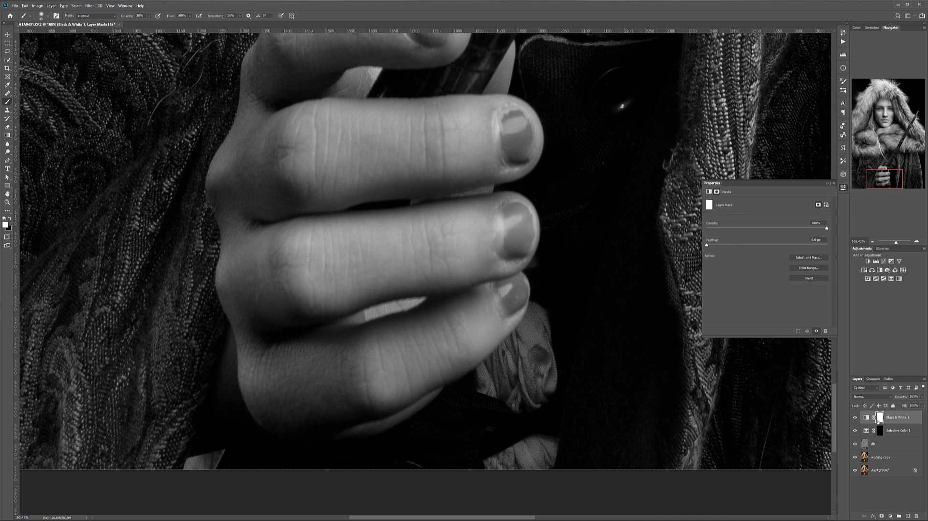
pyautogui.hotkey('ctrl', 'i')
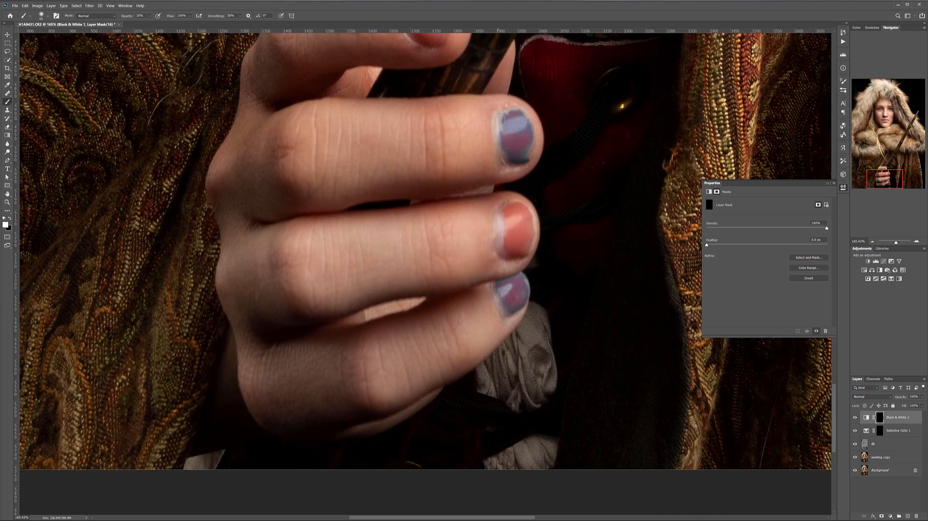
pyautogui.moveTo(494, 135)
pyautogui.mouseDown()
pyautogui.moveTo(519, 127)
pyautogui.moveTo(519, 154)
pyautogui.moveTo(503, 141)
pyautogui.moveTo(508, 122)
pyautogui.moveTo(519, 150)
pyautogui.moveTo(509, 116)
pyautogui.moveTo(519, 133)
pyautogui.moveTo(523, 127)
pyautogui.moveTo(525, 151)
pyautogui.moveTo(534, 142)
pyautogui.moveTo(519, 154)
pyautogui.moveTo(511, 138)
pyautogui.moveTo(501, 158)
pyautogui.moveTo(526, 144)
pyautogui.moveTo(525, 151)
pyautogui.moveTo(519, 117)
pyautogui.mouseUp()
pyautogui.moveTo(523, 217)
pyautogui.mouseDown()
pyautogui.moveTo(507, 244)
pyautogui.moveTo(522, 242)
pyautogui.moveTo(509, 251)
pyautogui.moveTo(540, 231)
pyautogui.moveTo(526, 232)
pyautogui.moveTo(537, 220)
pyautogui.mouseUp()
pyautogui.moveTo(514, 284)
pyautogui.mouseDown()
pyautogui.moveTo(505, 290)
pyautogui.moveTo(511, 302)
pyautogui.moveTo(520, 277)
pyautogui.mouseUp()
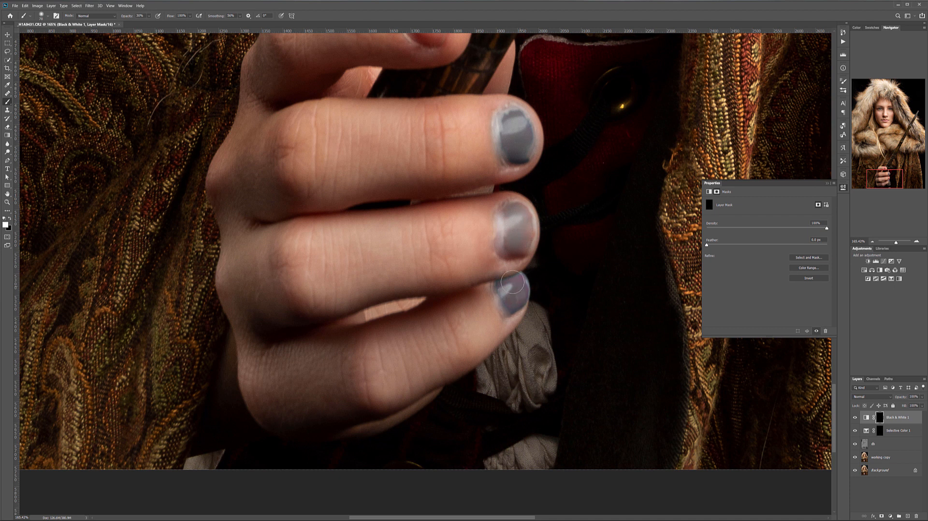
pyautogui.scroll(5, 433, 135)
pyautogui.moveTo(432, 135)
pyautogui.mouseDown()
pyautogui.moveTo(420, 131)
pyautogui.moveTo(420, 117)
pyautogui.moveTo(418, 130)
pyautogui.moveTo(430, 151)
pyautogui.moveTo(430, 118)
pyautogui.moveTo(426, 140)
pyautogui.moveTo(444, 142)
pyautogui.moveTo(440, 117)
pyautogui.mouseUp()
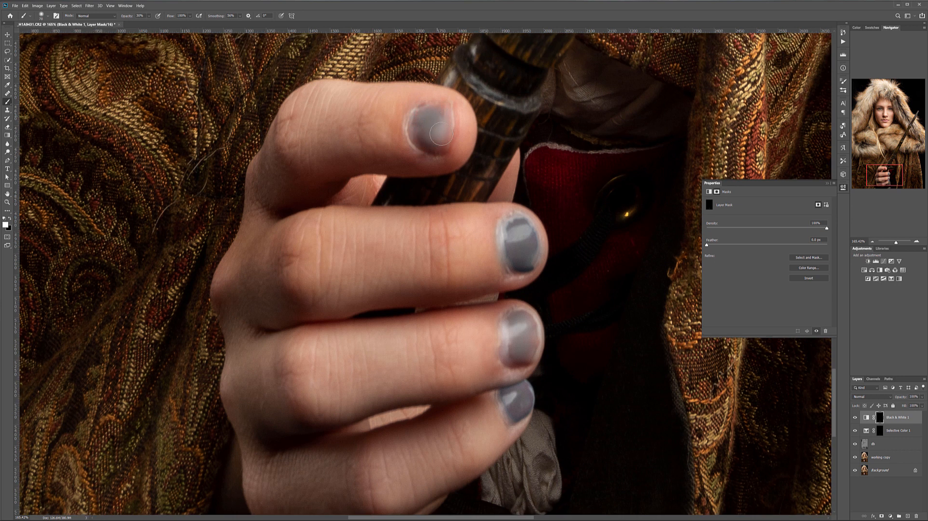
# Step: Set the Black & White layer's opacity to 17%
pyautogui.scroll(-4, 571, 257)
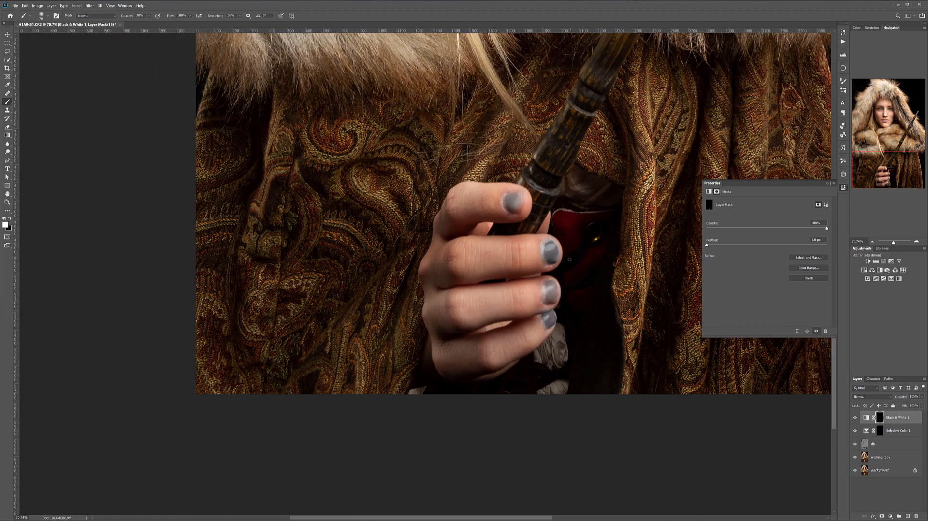
pyautogui.scroll(-1, 570, 257)
pyautogui.click(923, 397)
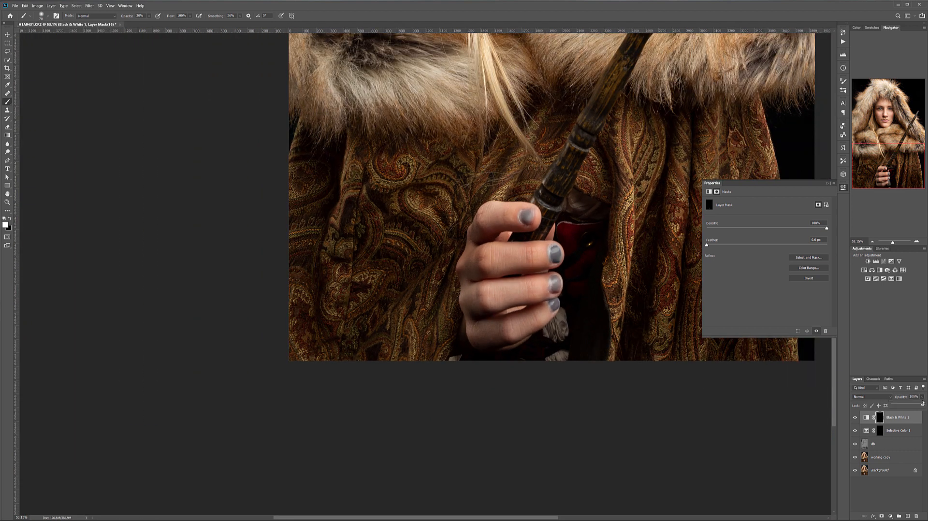
pyautogui.moveTo(895, 405); pyautogui.dragTo(903, 405)
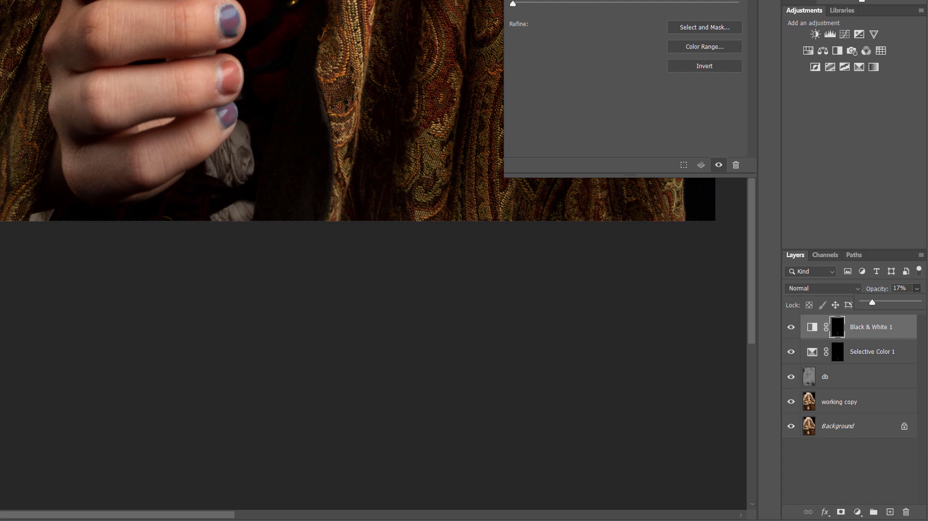
# Step: Add a Curves adjustment layer above the Black & White layer and clip it to that layer
pyautogui.click(857, 512)
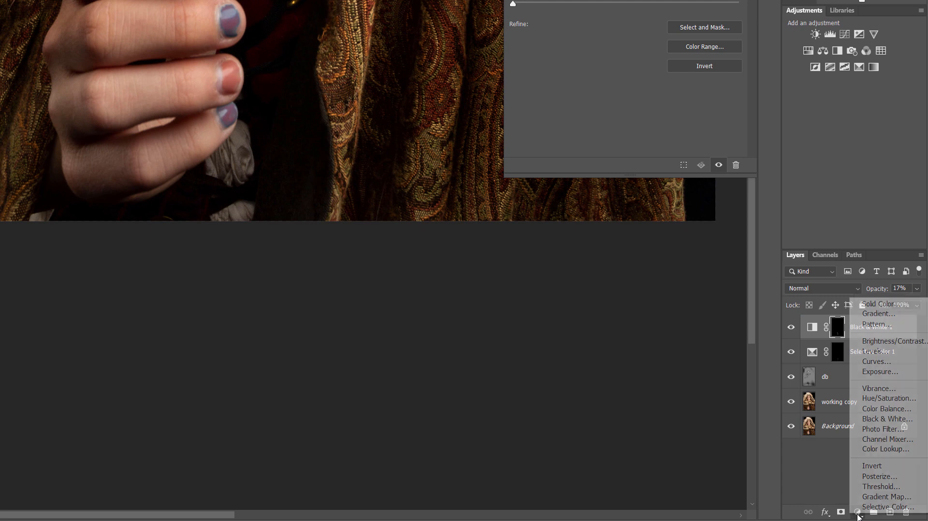
pyautogui.click(912, 364)
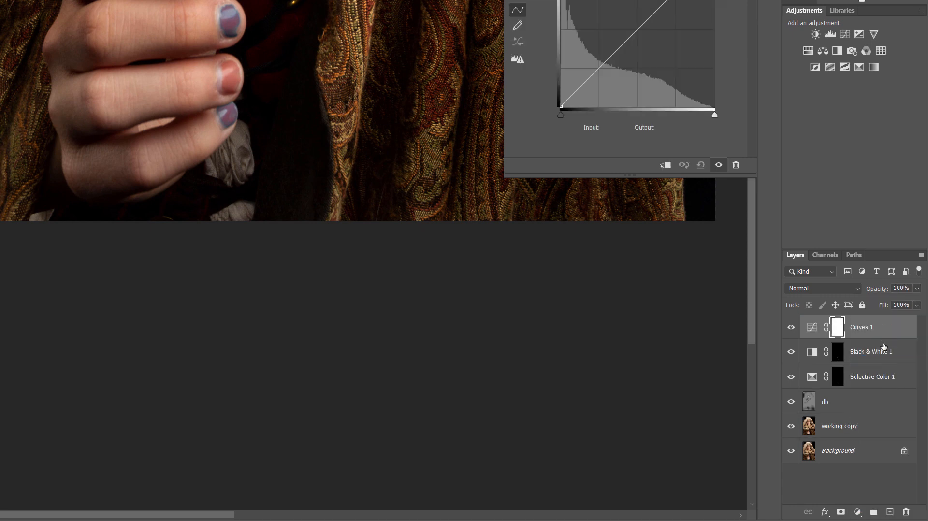
pyautogui.hotkey('ctrl', '0')
pyautogui.keyDown('alt'); pyautogui.click(887, 336); pyautogui.keyUp('alt')
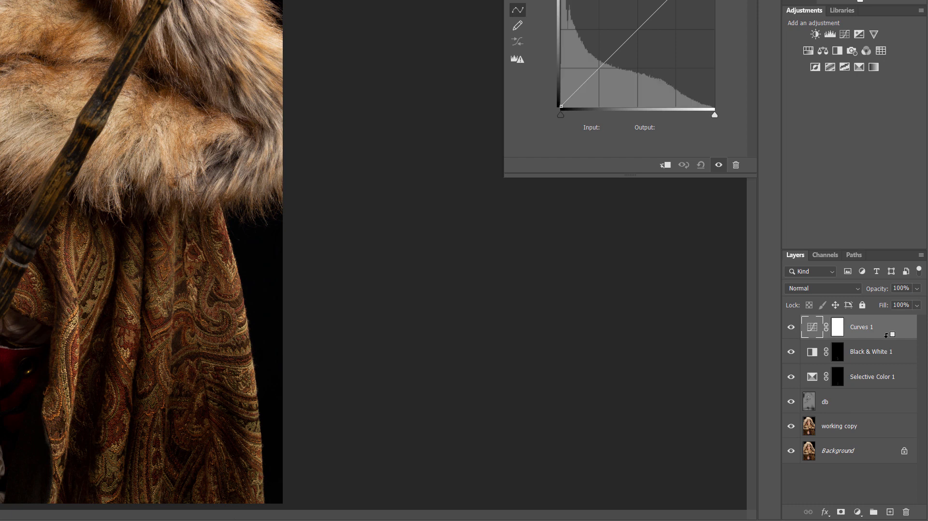
pyautogui.keyDown('alt'); pyautogui.click(887, 335); pyautogui.keyUp('alt')
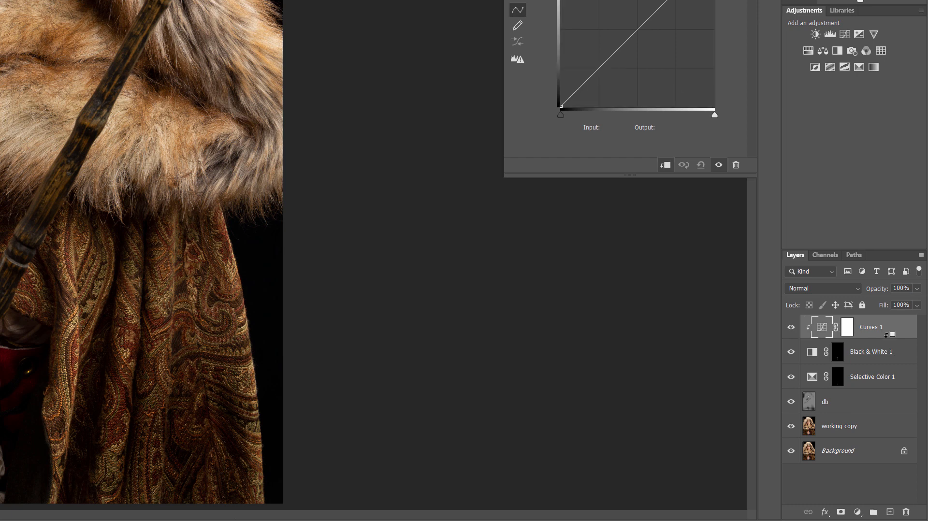
# Step: Set the Curves layer to Luminosity, lift its black point, and raise the midtones from input 114 to about output 138
pyautogui.click(848, 289)
pyautogui.click(807, 516)
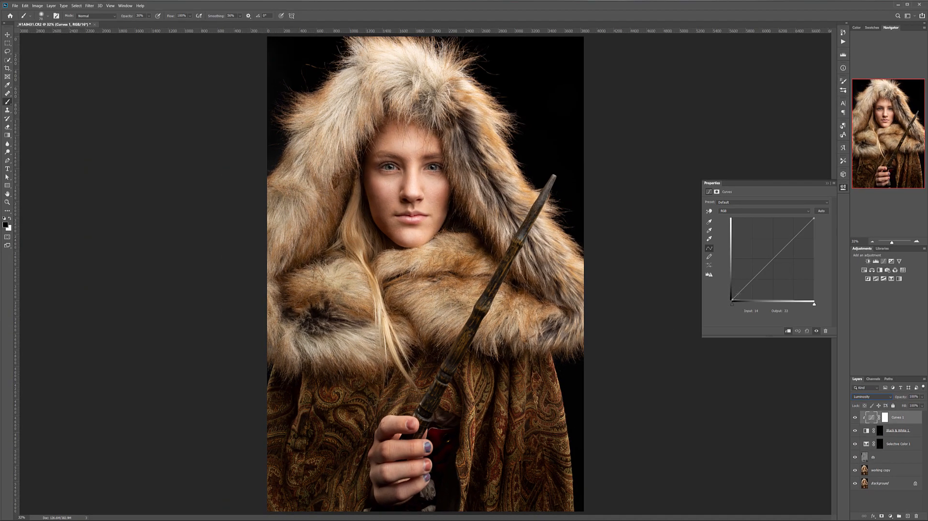
pyautogui.moveTo(567, 101); pyautogui.dragTo(567, 93)
pyautogui.moveTo(735, 293); pyautogui.dragTo(767, 259)
pyautogui.moveTo(732, 289); pyautogui.dragTo(769, 256)
# Step: Add a Color Balance adjustment layer above the Curves layer and shift the midtones to about +78 red, -17 magenta and -81 yellow
pyautogui.click(5, 35)
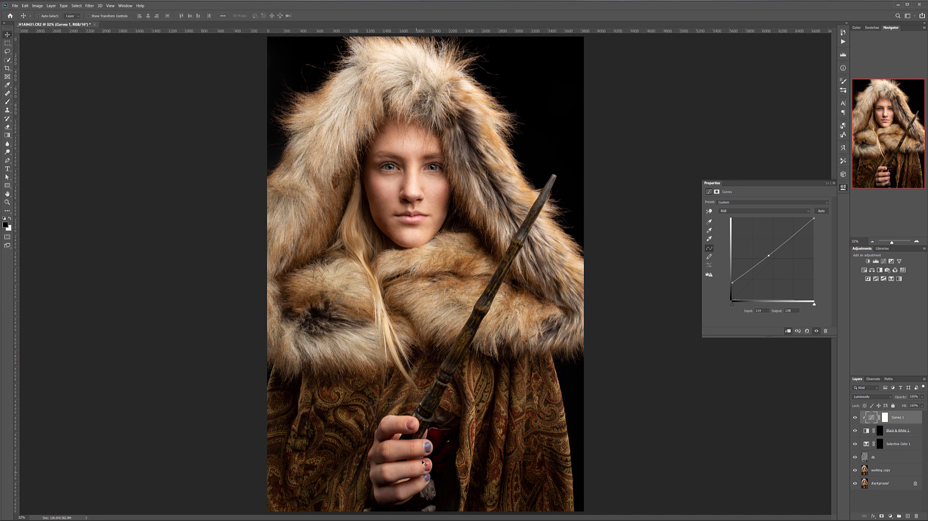
pyautogui.scroll(4, 418, 473)
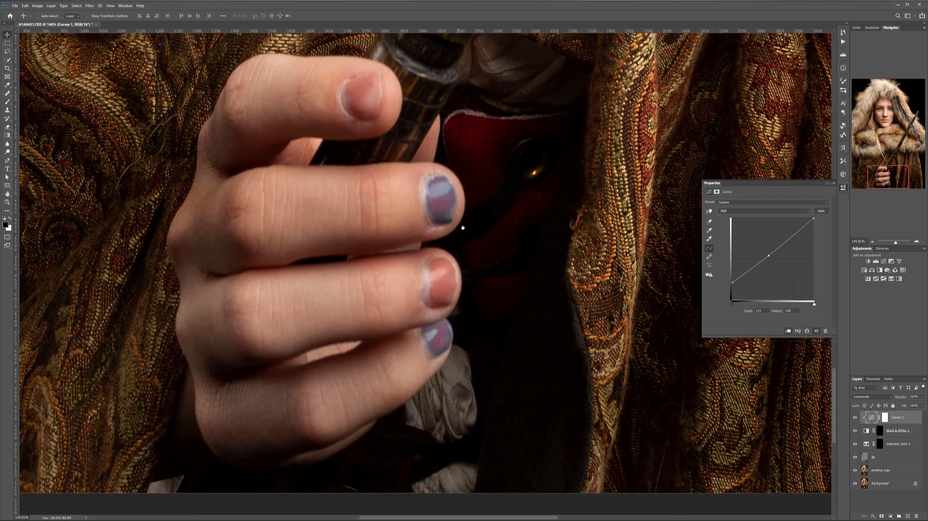
pyautogui.moveTo(463, 228); pyautogui.dragTo(458, 262)
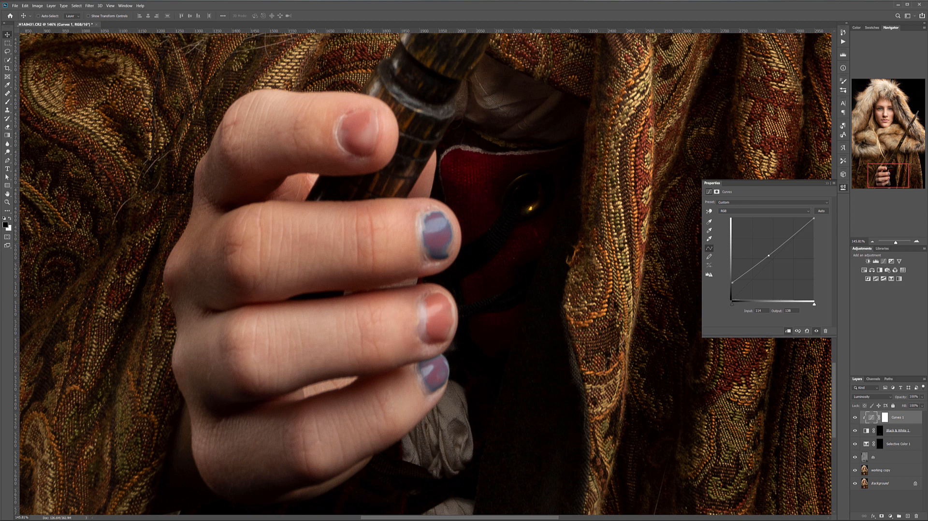
pyautogui.click(891, 517)
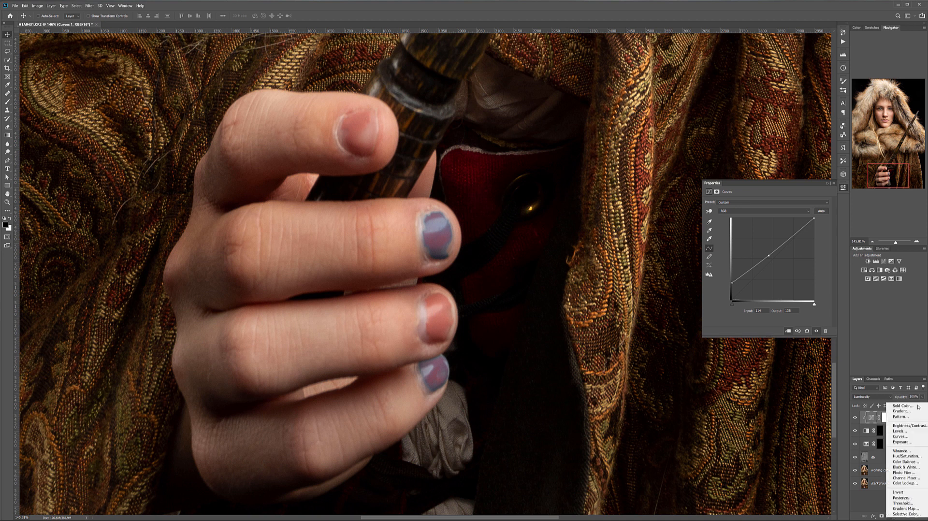
pyautogui.click(905, 462)
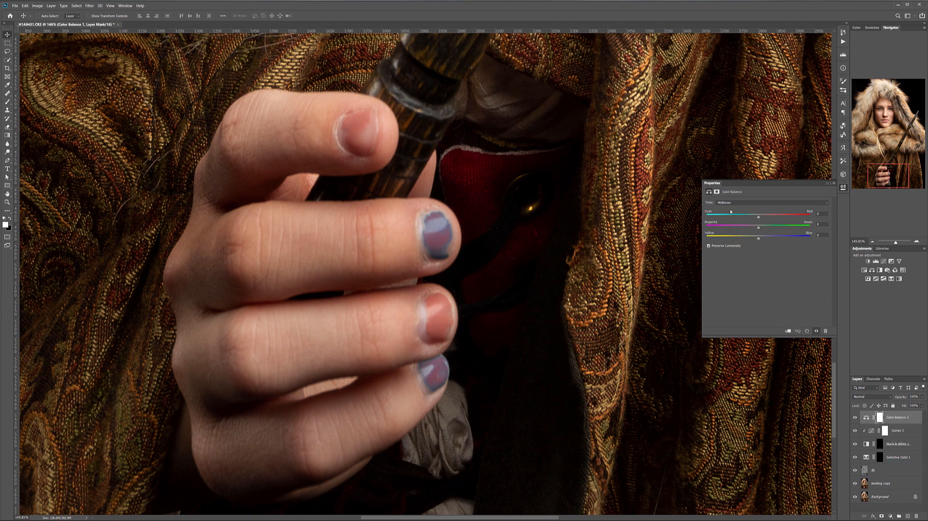
pyautogui.moveTo(776, 217); pyautogui.dragTo(748, 231)
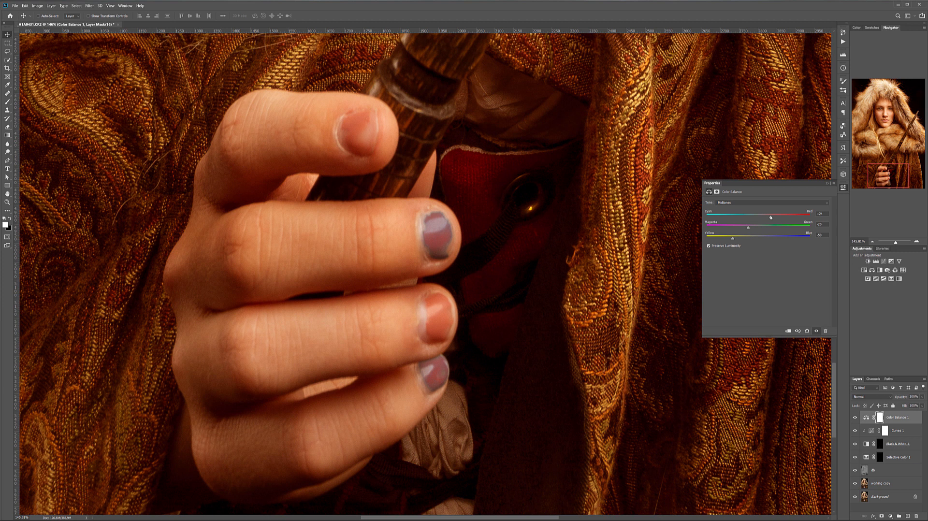
pyautogui.moveTo(785, 220); pyautogui.dragTo(781, 220)
pyautogui.moveTo(733, 238)
pyautogui.mouseDown()
pyautogui.moveTo(700, 240)
pyautogui.moveTo(737, 230)
pyautogui.mouseUp()
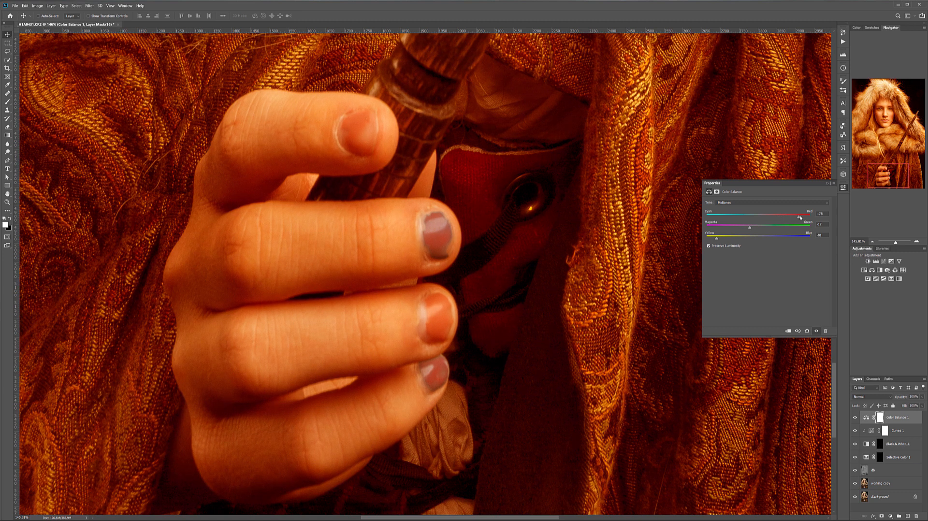
# Step: Invert the Color Balance mask to black and paint it white over the blue nails, lowering the brush opacity to 10%
pyautogui.click(879, 417)
pyautogui.hotkey('ctrl', 'i')
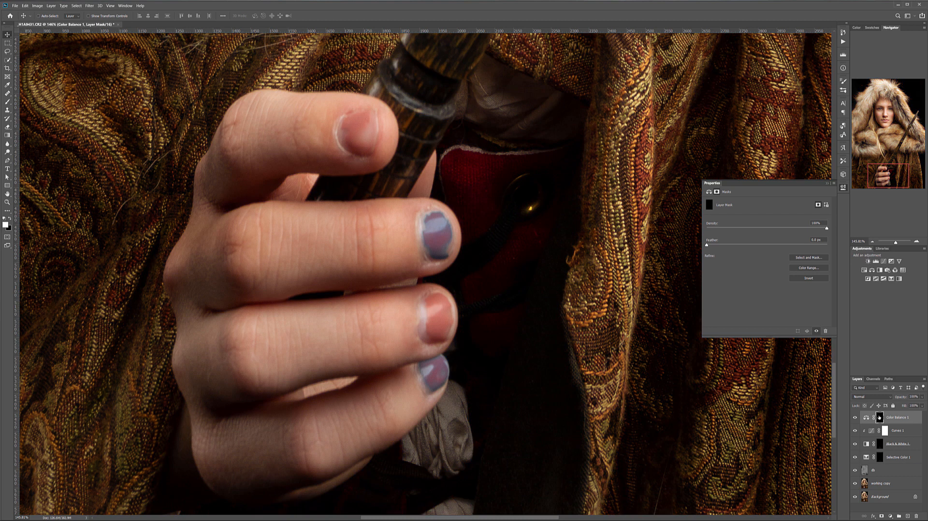
pyautogui.press('b')
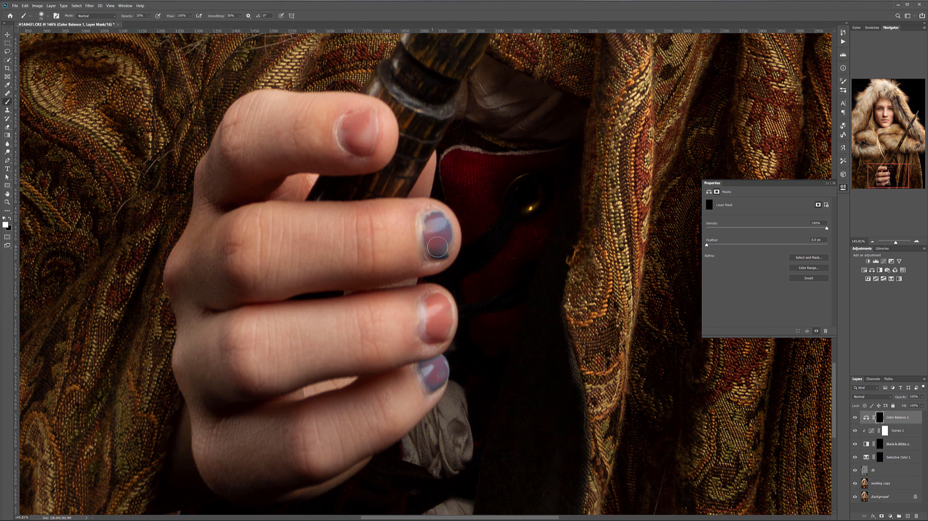
pyautogui.scroll(6, 432, 242)
pyautogui.press('[')
pyautogui.press('[')
pyautogui.press('[')
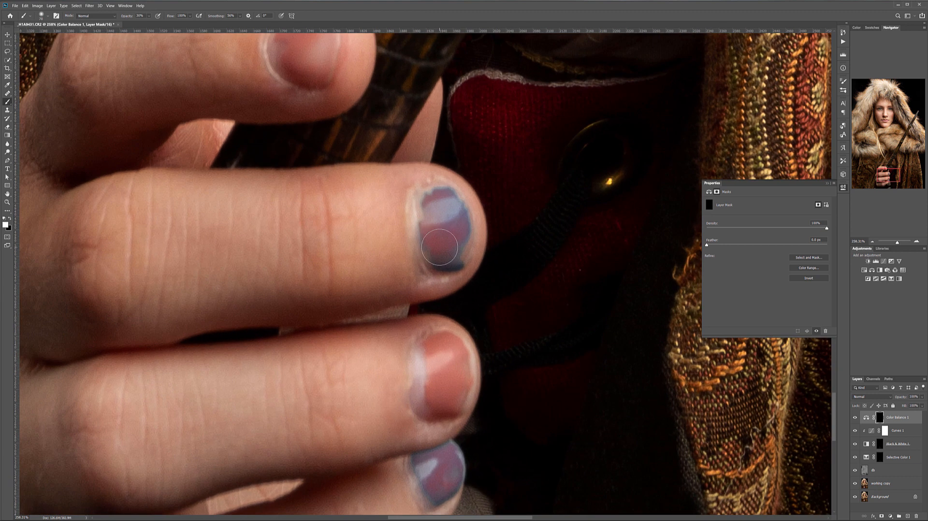
pyautogui.moveTo(422, 247)
pyautogui.mouseDown()
pyautogui.moveTo(439, 267)
pyautogui.moveTo(461, 259)
pyautogui.moveTo(464, 233)
pyautogui.moveTo(450, 203)
pyautogui.moveTo(469, 222)
pyautogui.moveTo(440, 206)
pyautogui.moveTo(461, 222)
pyautogui.moveTo(448, 207)
pyautogui.moveTo(443, 236)
pyautogui.moveTo(454, 215)
pyautogui.moveTo(439, 243)
pyautogui.moveTo(428, 218)
pyautogui.moveTo(449, 193)
pyautogui.moveTo(449, 203)
pyautogui.moveTo(460, 197)
pyautogui.moveTo(460, 240)
pyautogui.moveTo(445, 184)
pyautogui.moveTo(430, 199)
pyautogui.moveTo(445, 189)
pyautogui.moveTo(423, 221)
pyautogui.moveTo(422, 250)
pyautogui.moveTo(434, 268)
pyautogui.moveTo(469, 224)
pyautogui.moveTo(466, 232)
pyautogui.moveTo(459, 222)
pyautogui.moveTo(475, 240)
pyautogui.moveTo(432, 256)
pyautogui.moveTo(450, 261)
pyautogui.moveTo(488, 340)
pyautogui.moveTo(381, 114)
pyautogui.mouseUp()
pyautogui.press('1')
pyautogui.moveTo(409, 225)
pyautogui.mouseDown()
pyautogui.moveTo(410, 254)
pyautogui.moveTo(412, 245)
pyautogui.mouseUp()
pyautogui.moveTo(416, 369)
pyautogui.mouseDown()
pyautogui.moveTo(413, 293)
pyautogui.moveTo(378, 290)
pyautogui.moveTo(392, 312)
pyautogui.moveTo(384, 319)
pyautogui.moveTo(399, 303)
pyautogui.moveTo(389, 318)
pyautogui.moveTo(376, 313)
pyautogui.moveTo(395, 331)
pyautogui.moveTo(409, 319)
pyautogui.moveTo(409, 296)
pyautogui.moveTo(417, 303)
pyautogui.moveTo(407, 317)
pyautogui.moveTo(414, 277)
pyautogui.moveTo(424, 303)
pyautogui.moveTo(389, 264)
pyautogui.moveTo(379, 274)
pyautogui.moveTo(393, 327)
pyautogui.mouseUp()
# Step: Refine the Color Balance mask around the fingernails with a smaller brush, alternating between white and black
pyautogui.press('[')
pyautogui.press('[')
pyautogui.press('[')
pyautogui.moveTo(371, 277)
pyautogui.mouseDown()
pyautogui.moveTo(401, 335)
pyautogui.moveTo(419, 294)
pyautogui.moveTo(395, 324)
pyautogui.moveTo(403, 267)
pyautogui.moveTo(418, 283)
pyautogui.moveTo(415, 261)
pyautogui.moveTo(397, 274)
pyautogui.moveTo(377, 272)
pyautogui.moveTo(405, 268)
pyautogui.moveTo(396, 293)
pyautogui.moveTo(407, 297)
pyautogui.moveTo(392, 324)
pyautogui.moveTo(384, 305)
pyautogui.moveTo(384, 318)
pyautogui.moveTo(418, 289)
pyautogui.moveTo(408, 308)
pyautogui.moveTo(376, 266)
pyautogui.moveTo(388, 303)
pyautogui.moveTo(385, 288)
pyautogui.moveTo(414, 306)
pyautogui.moveTo(409, 315)
pyautogui.moveTo(412, 261)
pyautogui.moveTo(417, 278)
pyautogui.moveTo(395, 279)
pyautogui.moveTo(397, 309)
pyautogui.moveTo(401, 277)
pyautogui.moveTo(413, 308)
pyautogui.mouseUp()
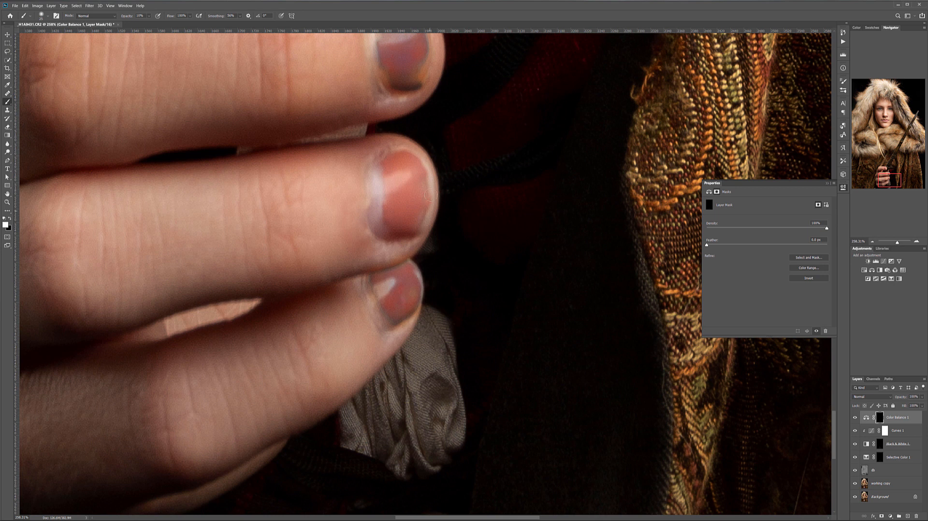
pyautogui.press('x')
pyautogui.moveTo(352, 137); pyautogui.dragTo(387, 316)
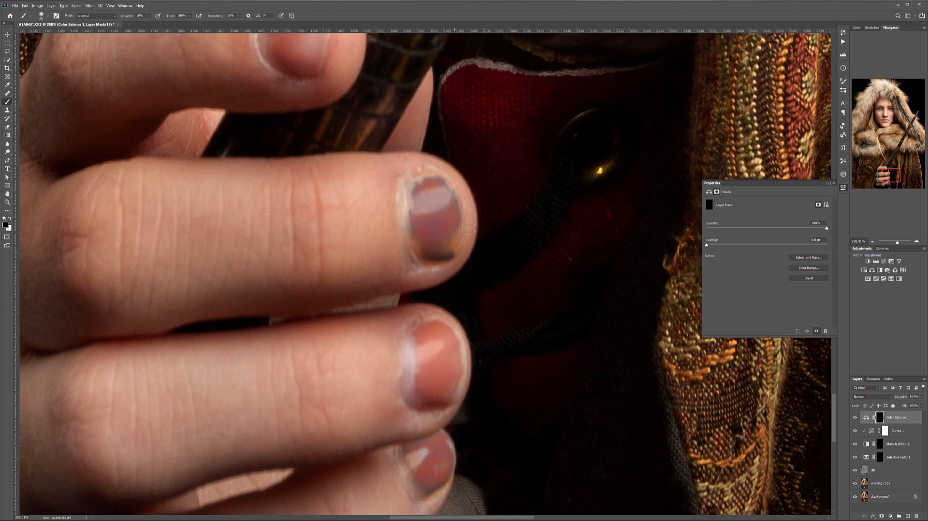
pyautogui.press('x')
pyautogui.moveTo(410, 218)
pyautogui.mouseDown()
pyautogui.moveTo(415, 236)
pyautogui.moveTo(440, 243)
pyautogui.moveTo(461, 220)
pyautogui.moveTo(455, 205)
pyautogui.moveTo(454, 244)
pyautogui.moveTo(421, 254)
pyautogui.moveTo(435, 262)
pyautogui.moveTo(450, 252)
pyautogui.moveTo(424, 262)
pyautogui.moveTo(434, 258)
pyautogui.moveTo(466, 368)
pyautogui.mouseUp()
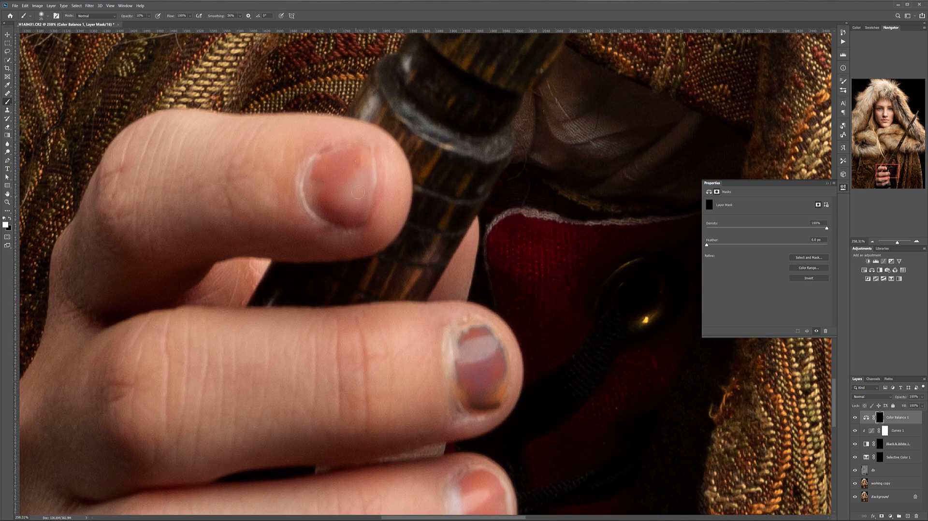
# Step: Group the Color Balance, Curves, Black & White and Selective Color layers and name the group "nails"
pyautogui.scroll(-1, 423, 246)
pyautogui.scroll(-20, 423, 246)
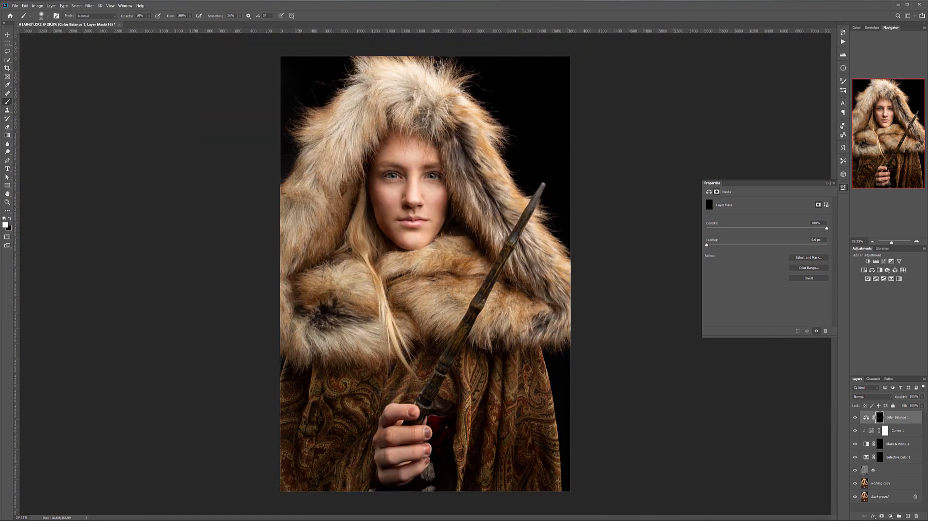
pyautogui.scroll(1, 431, 447)
pyautogui.keyDown('shift'); pyautogui.click(906, 459); pyautogui.keyUp('shift')
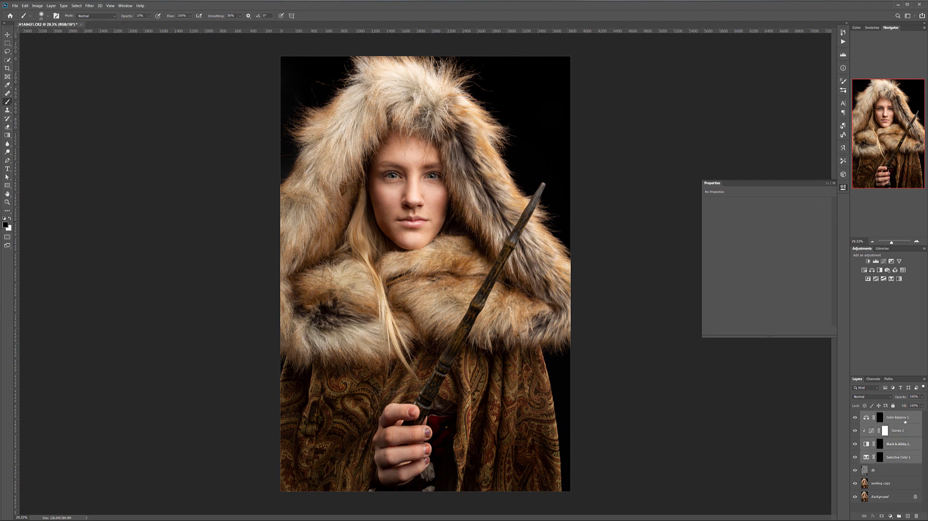
pyautogui.hotkey('ctrl', 'g')
pyautogui.doubleClick(879, 415)
pyautogui.write('ha')
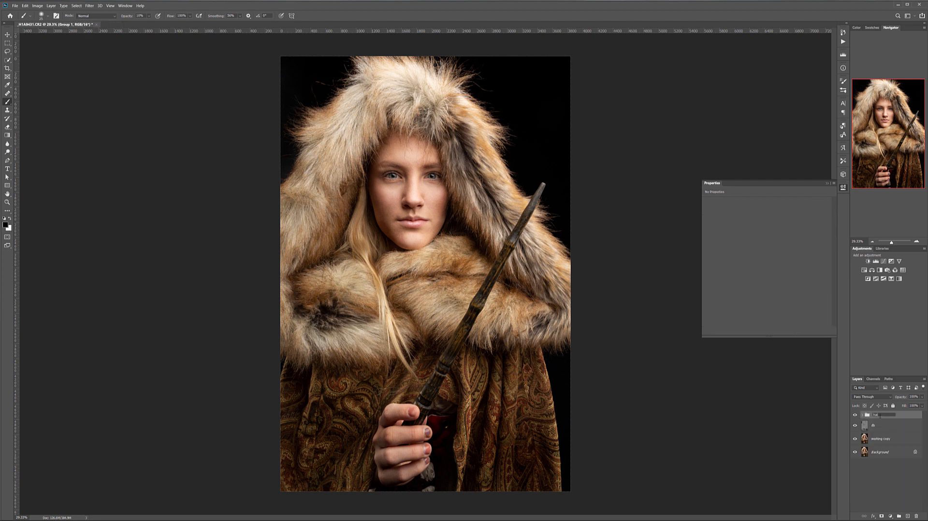
pyautogui.press('Return')
# Step: Try a lower opacity on the nails group
pyautogui.click(923, 398)
pyautogui.moveTo(923, 406)
pyautogui.mouseDown()
pyautogui.moveTo(856, 406)
pyautogui.moveTo(910, 402)
pyautogui.mouseUp()
pyautogui.click(917, 412)
# Step: Add a Curves adjustment layer above the nails group and set its blend mode to Overlay
pyautogui.scroll(-2, 424, 370)
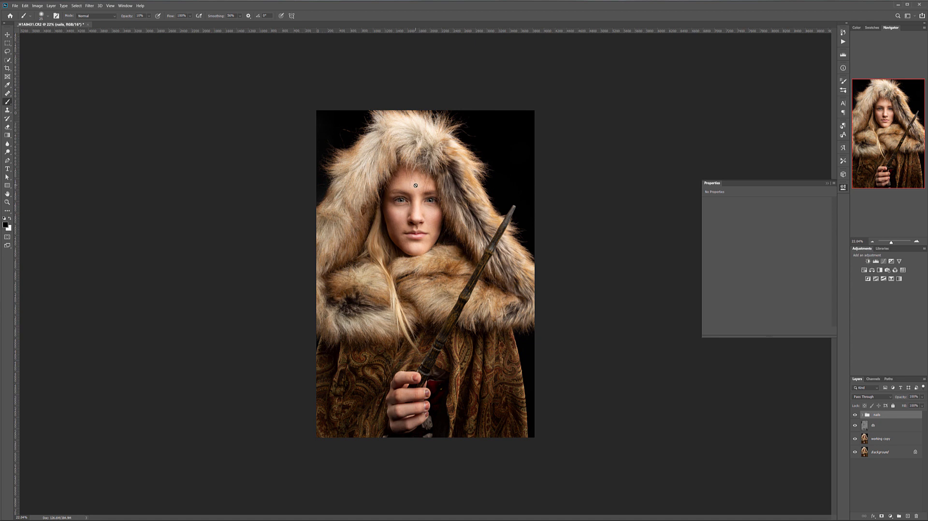
pyautogui.scroll(4, 416, 185)
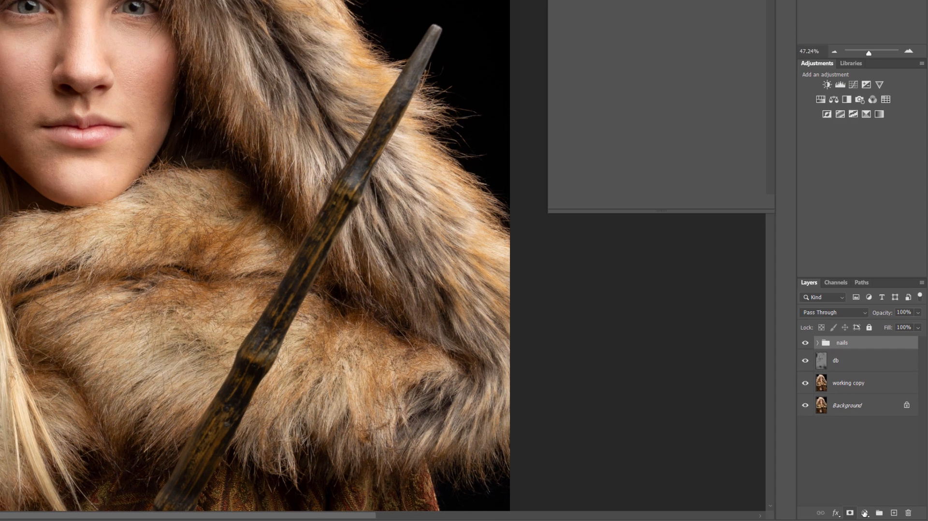
pyautogui.click(890, 517)
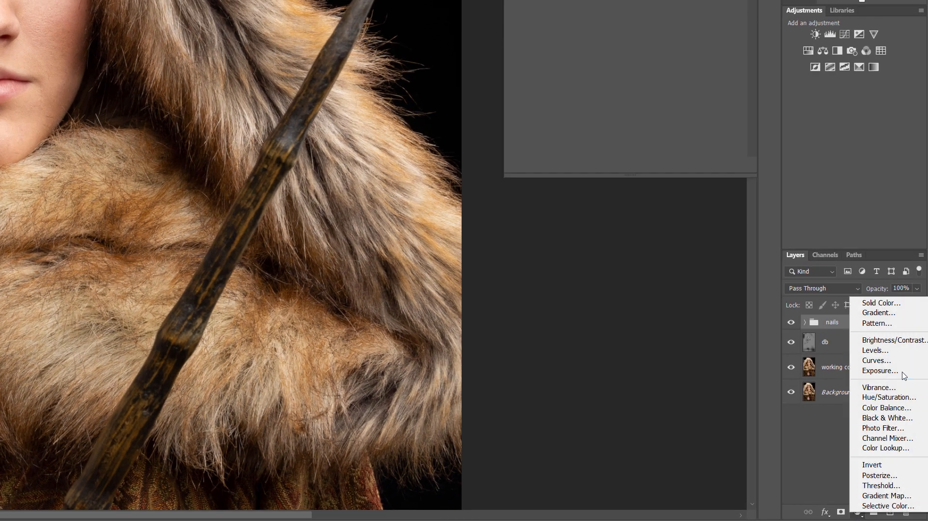
pyautogui.click(876, 360)
pyautogui.click(822, 289)
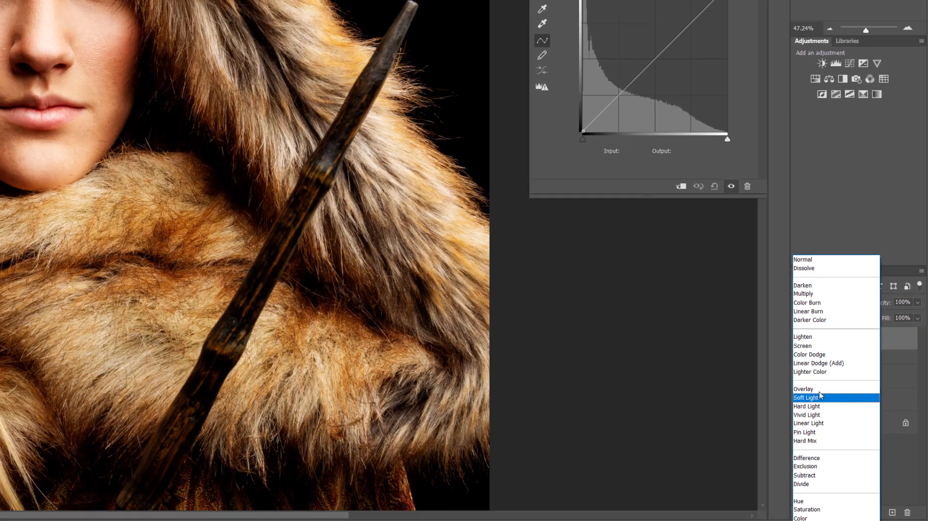
pyautogui.click(817, 389)
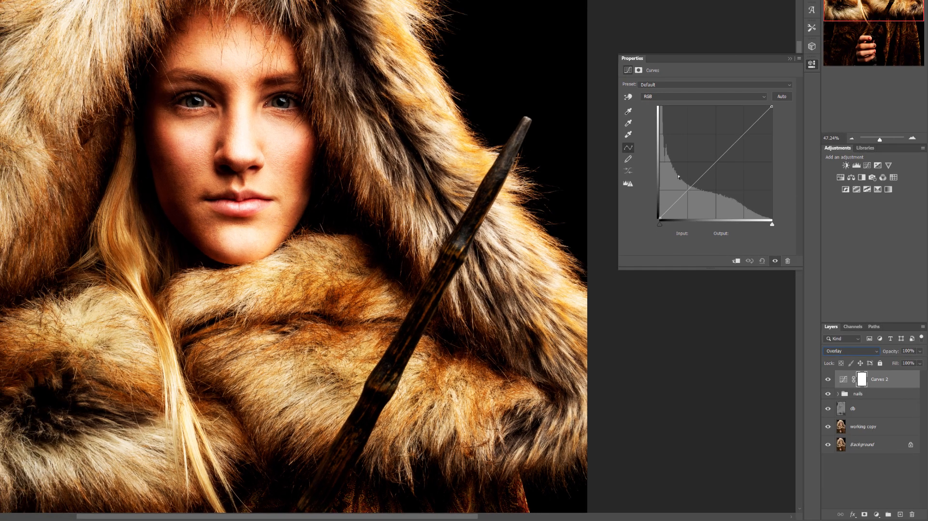
# Step: Brighten the Overlay Curves layer with a steep multi-point curve that passes through input 71, output 196
pyautogui.moveTo(682, 195); pyautogui.dragTo(674, 180)
pyautogui.moveTo(706, 120)
pyautogui.mouseDown()
pyautogui.moveTo(704, 110)
pyautogui.moveTo(706, 128)
pyautogui.mouseUp()
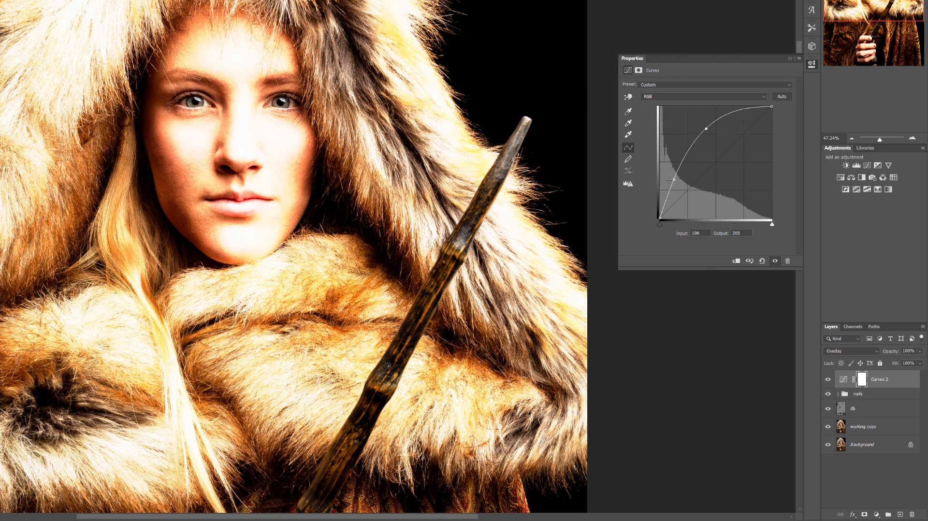
pyautogui.moveTo(677, 179); pyautogui.dragTo(669, 168)
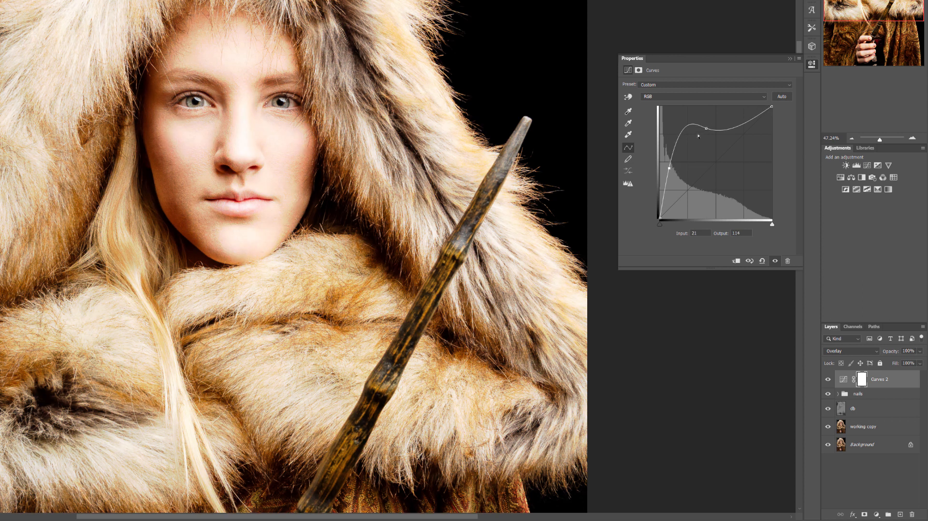
pyautogui.moveTo(707, 128); pyautogui.dragTo(726, 115)
pyautogui.moveTo(689, 140); pyautogui.dragTo(691, 123)
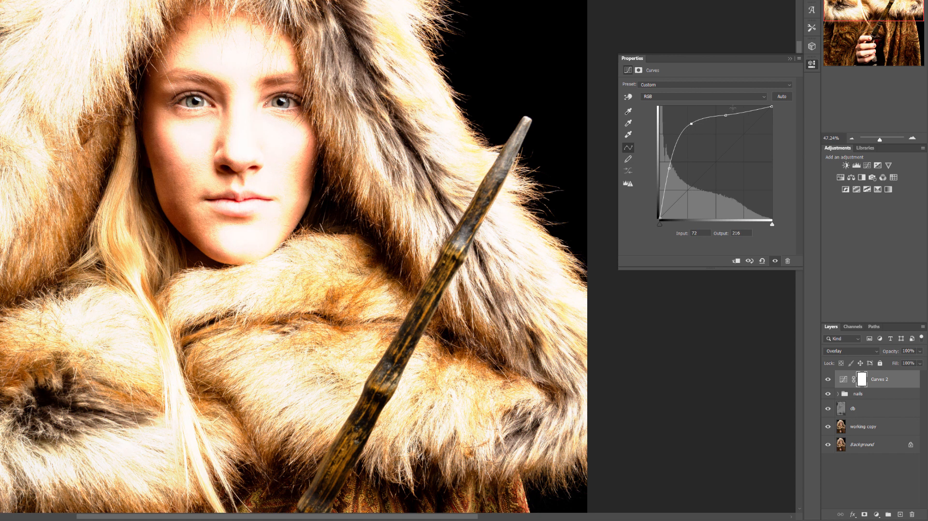
pyautogui.moveTo(727, 114); pyautogui.dragTo(725, 110)
pyautogui.moveTo(668, 169); pyautogui.dragTo(676, 172)
pyautogui.moveTo(692, 123); pyautogui.dragTo(691, 132)
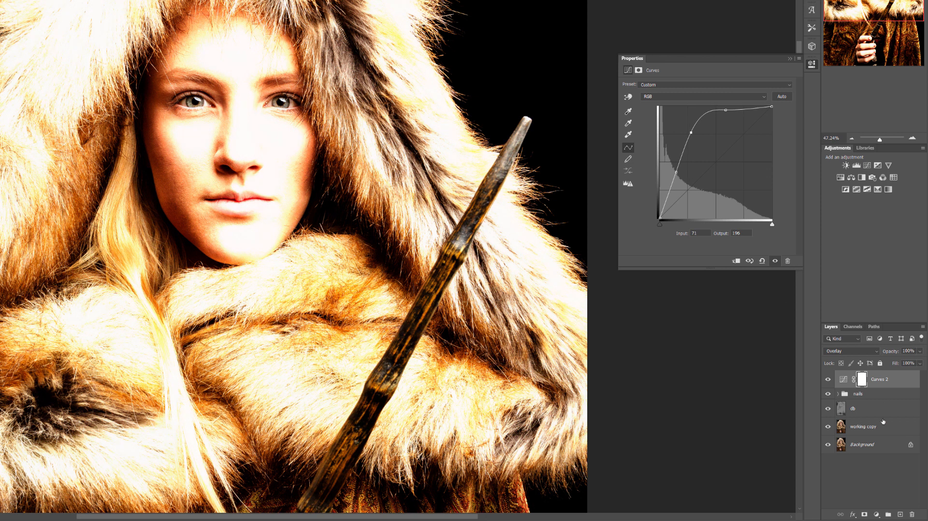
# Step: Invert the new Curves layer's mask to black, rename the layer "eye", and make its mask active
pyautogui.click(862, 381)
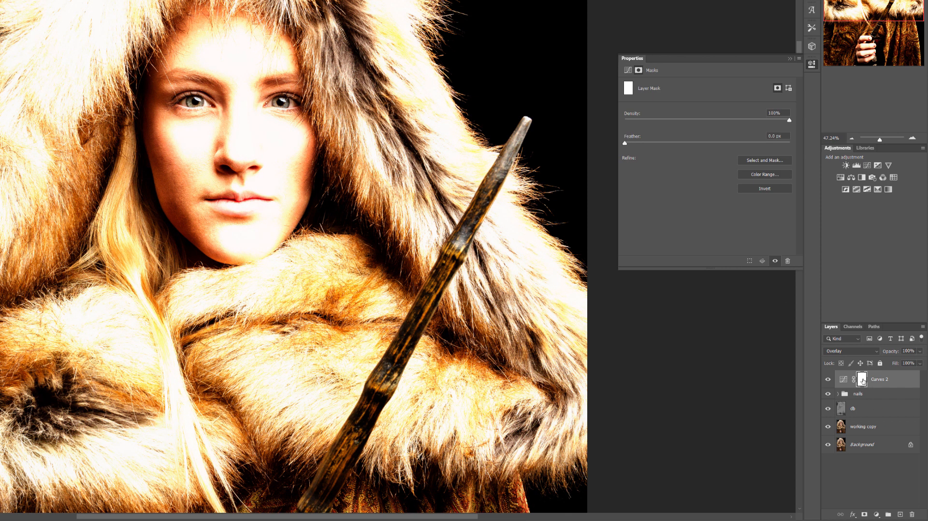
pyautogui.hotkey('ctrl', 'i')
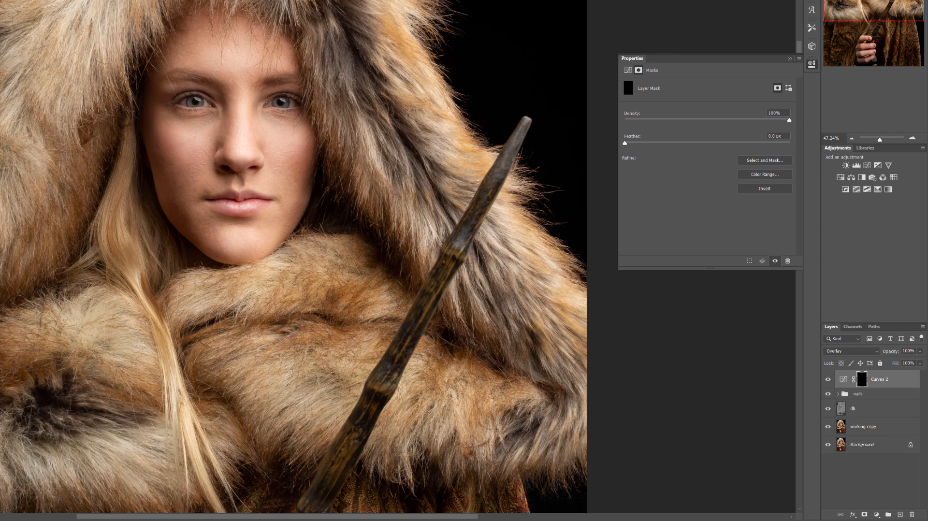
pyautogui.doubleClick(879, 380)
pyautogui.write('eye')
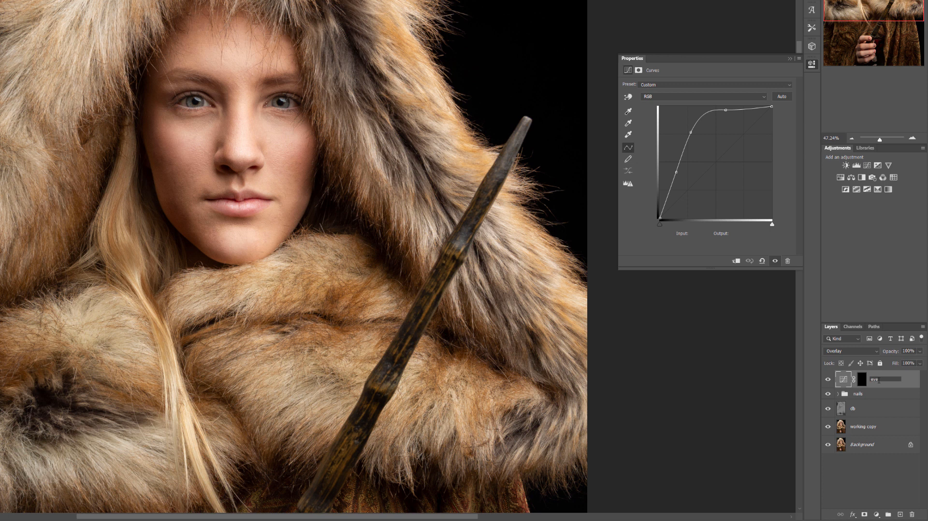
pyautogui.press('Return')
pyautogui.click(862, 379)
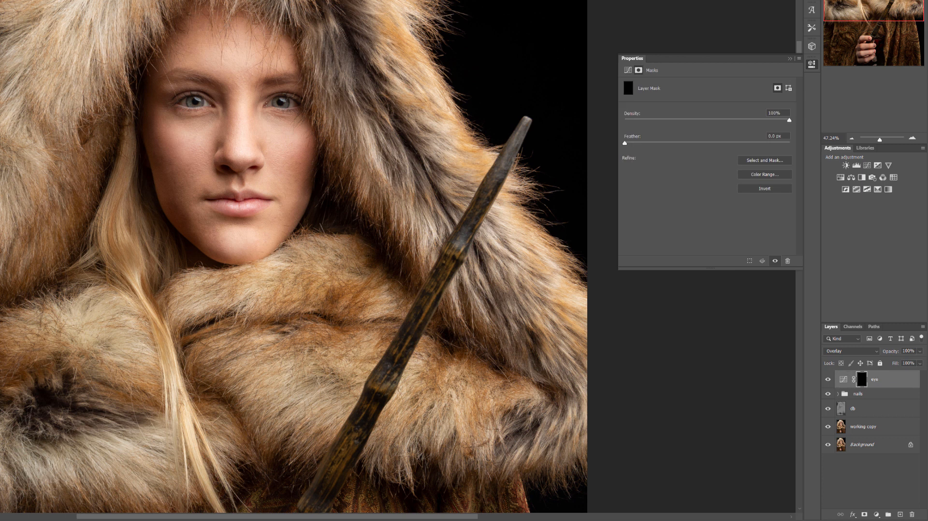
# Step: Paint white over both irises on the eye layer's mask at 10% brush opacity and compare with the layer hidden
pyautogui.scroll(5, 197, 101)
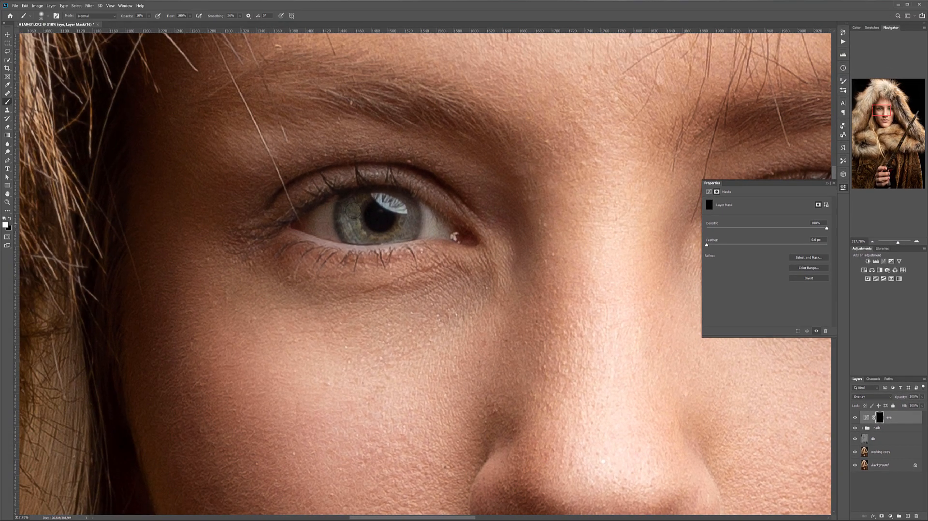
pyautogui.moveTo(353, 210)
pyautogui.mouseDown()
pyautogui.moveTo(357, 238)
pyautogui.moveTo(419, 232)
pyautogui.moveTo(394, 239)
pyautogui.moveTo(407, 215)
pyautogui.moveTo(413, 227)
pyautogui.moveTo(401, 207)
pyautogui.moveTo(412, 225)
pyautogui.moveTo(401, 233)
pyautogui.moveTo(419, 229)
pyautogui.moveTo(397, 239)
pyautogui.moveTo(356, 218)
pyautogui.moveTo(348, 225)
pyautogui.moveTo(348, 213)
pyautogui.moveTo(345, 230)
pyautogui.moveTo(358, 236)
pyautogui.moveTo(350, 233)
pyautogui.moveTo(398, 235)
pyautogui.mouseUp()
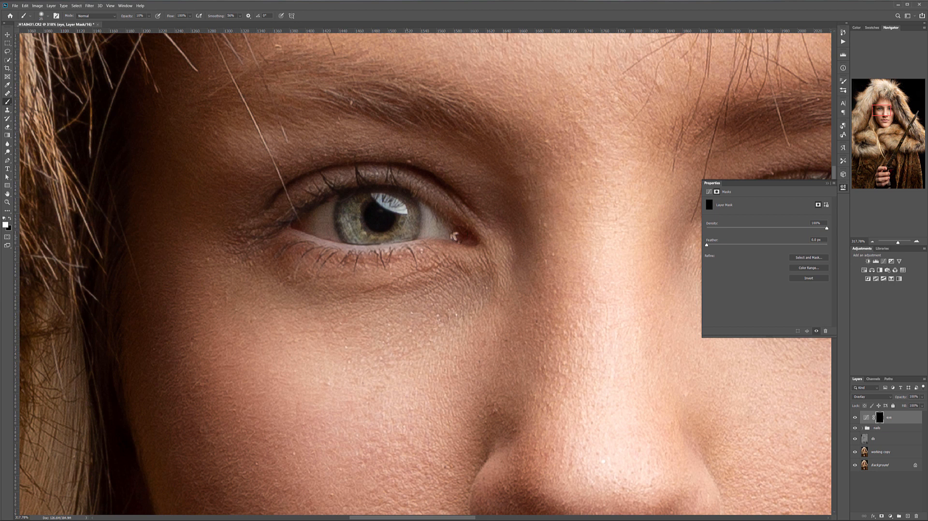
pyautogui.moveTo(621, 265); pyautogui.dragTo(201, 263)
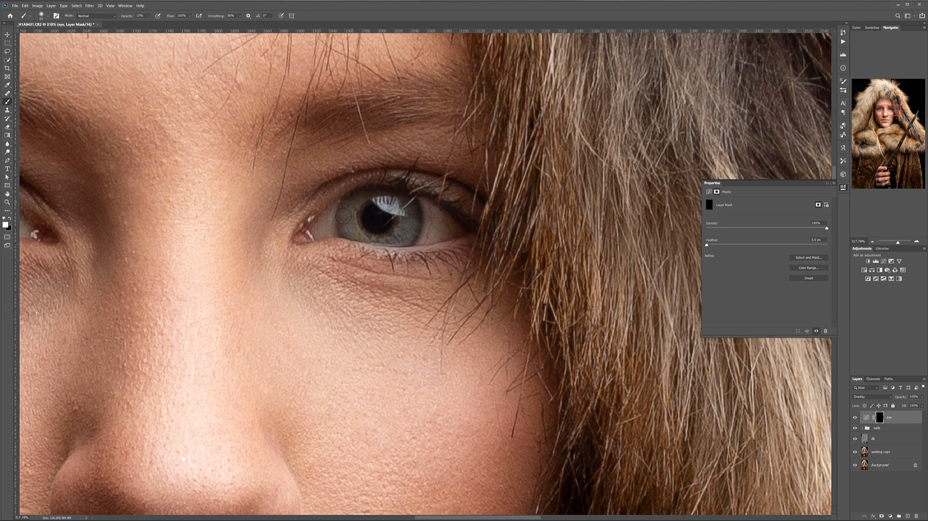
pyautogui.moveTo(350, 205)
pyautogui.mouseDown()
pyautogui.moveTo(353, 229)
pyautogui.moveTo(396, 238)
pyautogui.moveTo(401, 208)
pyautogui.moveTo(406, 232)
pyautogui.moveTo(368, 238)
pyautogui.moveTo(347, 223)
pyautogui.moveTo(375, 238)
pyautogui.moveTo(412, 223)
pyautogui.mouseUp()
pyautogui.scroll(-5, 255, 338)
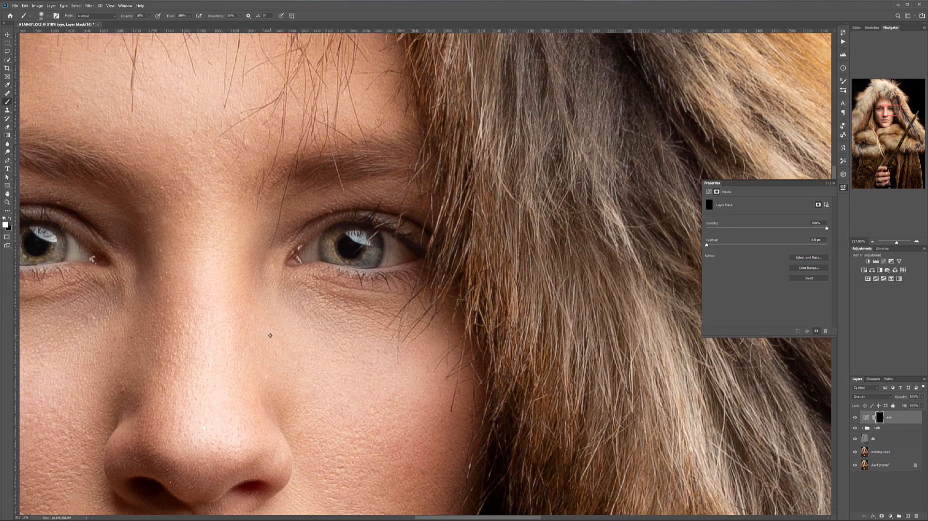
pyautogui.click(854, 418)
pyautogui.click(854, 417)
# Step: Add a Vibrance adjustment layer above the eye layer
pyautogui.moveTo(276, 402); pyautogui.dragTo(427, 356)
pyautogui.click(890, 517)
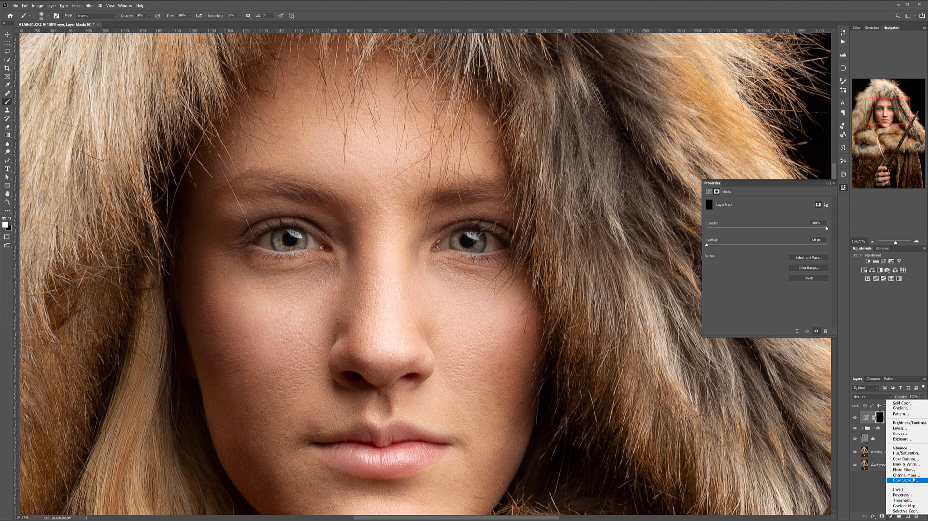
pyautogui.click(915, 449)
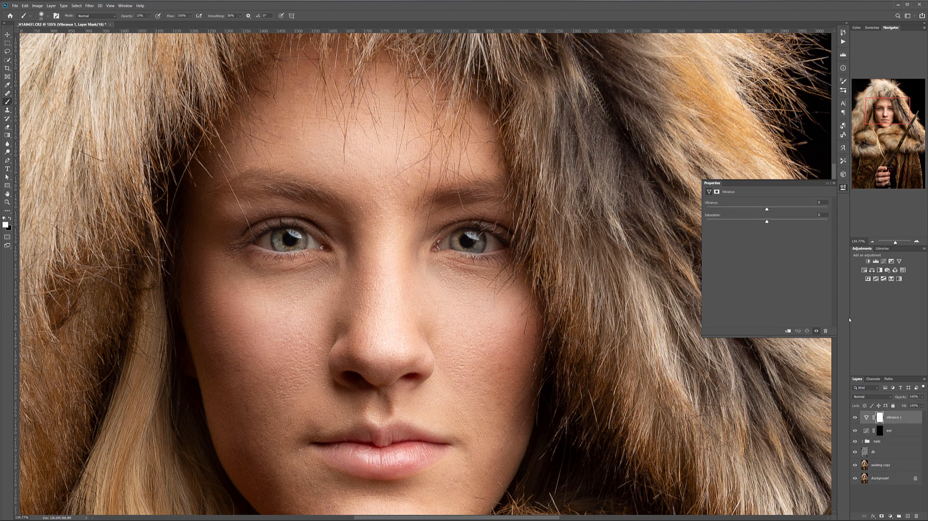
# Step: Clip the Vibrance layer to the eye layer and set Vibrance to +84 and Saturation to +57
pyautogui.keyDown('alt'); pyautogui.click(902, 422); pyautogui.keyUp('alt')
pyautogui.moveTo(815, 209); pyautogui.dragTo(798, 223)
# Step: Add a Curves adjustment clipped above the Vibrance layer and pull its Blue channel midtones down to input 155, output 101
pyautogui.click(890, 516)
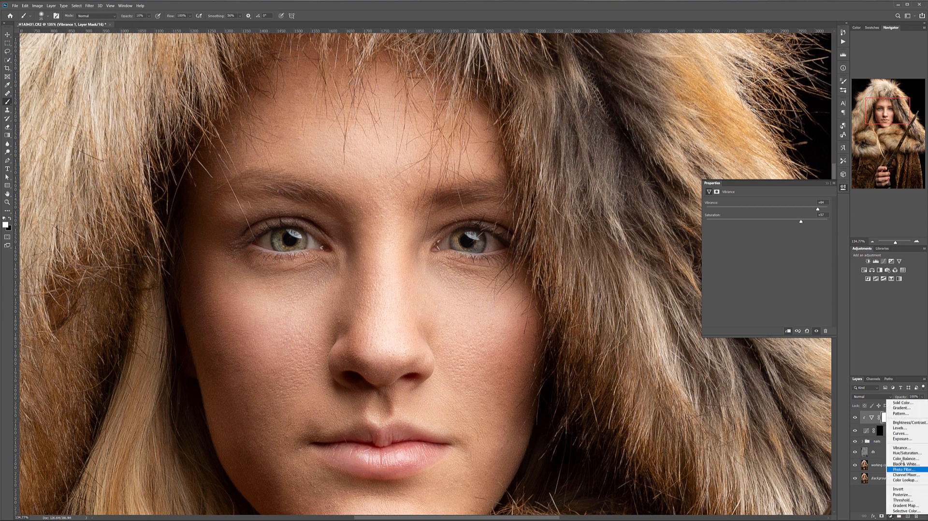
pyautogui.click(901, 433)
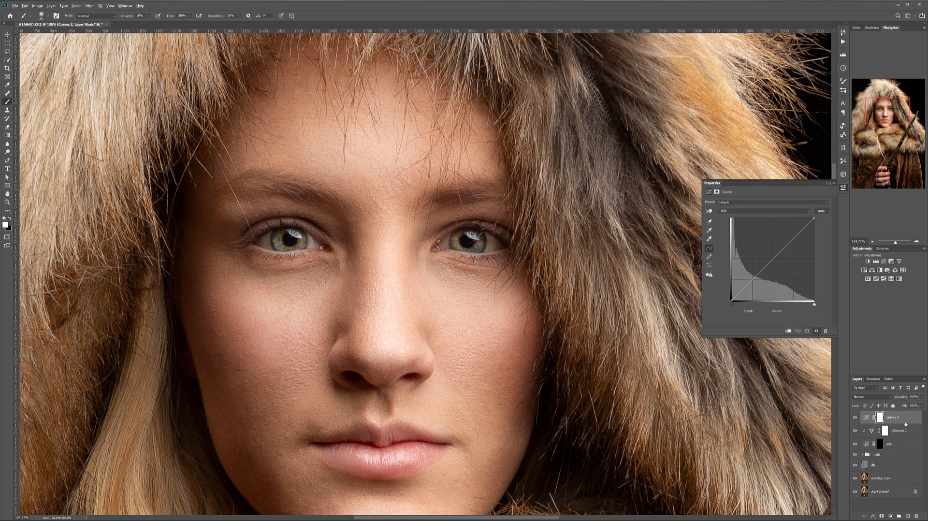
pyautogui.keyDown('alt'); pyautogui.click(906, 423); pyautogui.keyUp('alt')
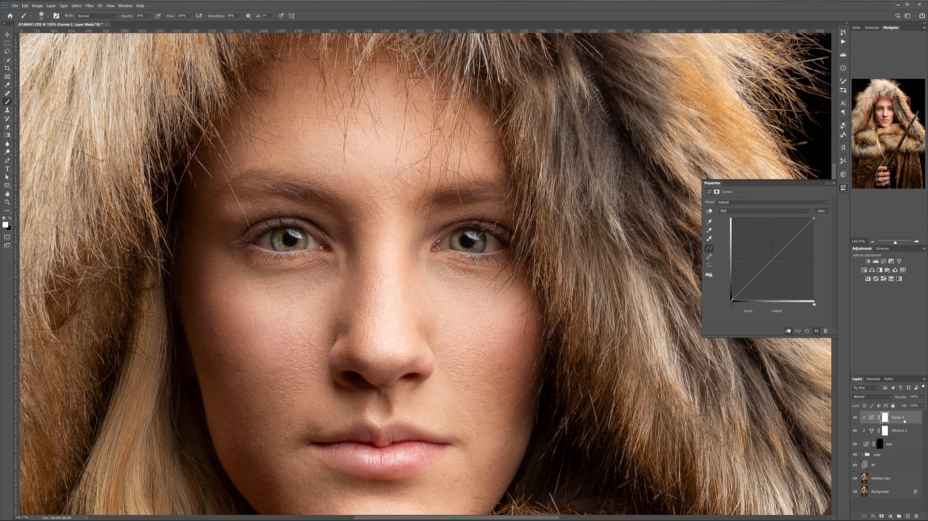
pyautogui.click(737, 212)
pyautogui.click(727, 231)
pyautogui.moveTo(779, 253)
pyautogui.mouseDown()
pyautogui.moveTo(790, 266)
pyautogui.moveTo(782, 267)
pyautogui.mouseUp()
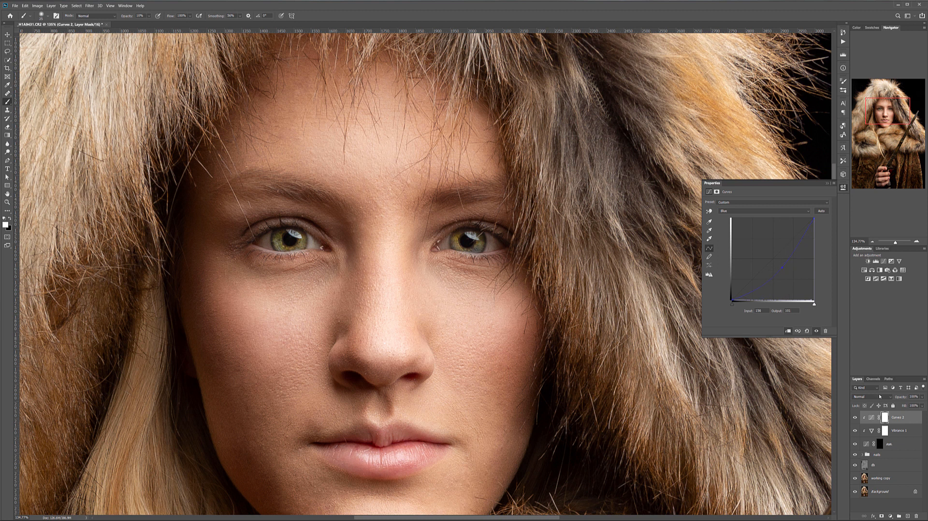
pyautogui.moveTo(780, 274)
pyautogui.mouseDown()
pyautogui.moveTo(759, 259)
pyautogui.moveTo(782, 268)
pyautogui.mouseUp()
# Step: Set the clipped Curves layer's blend mode to Color and fine-tune the Blue channel's midpoint and black point
pyautogui.click(864, 398)
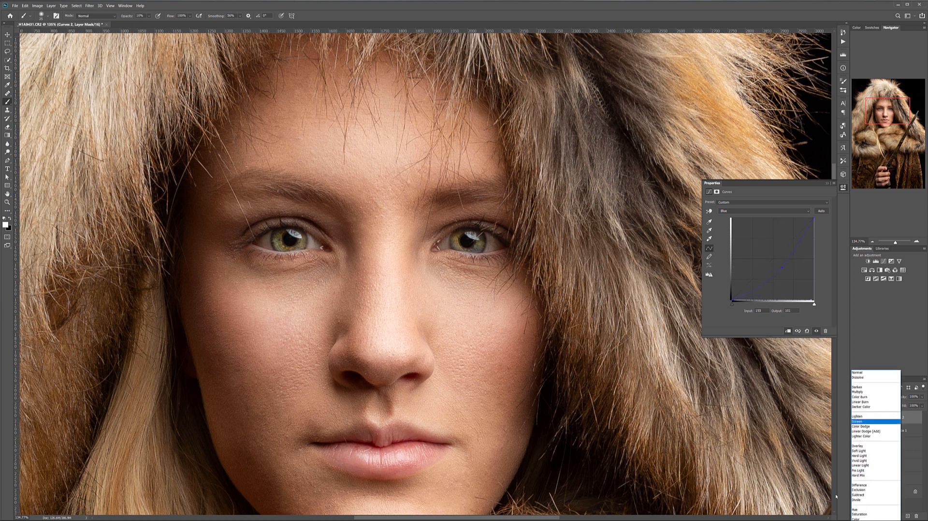
pyautogui.click(862, 519)
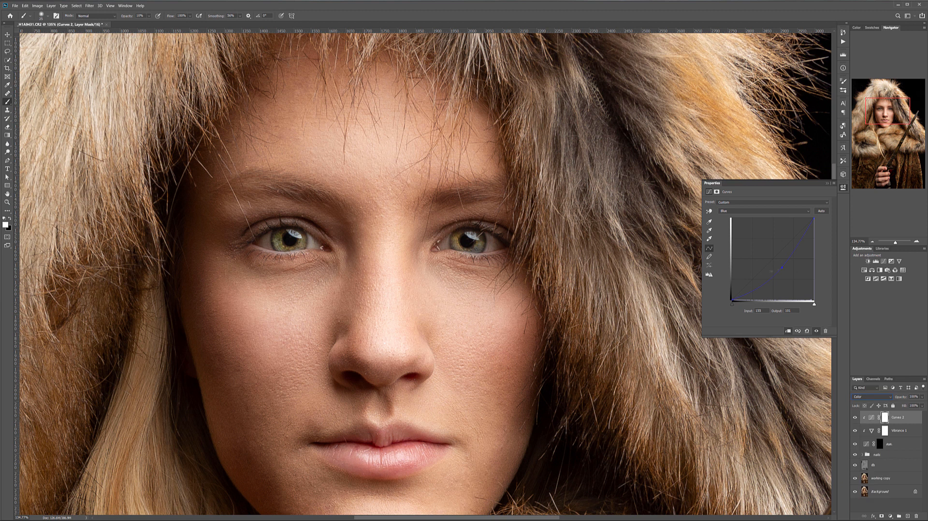
pyautogui.moveTo(782, 268)
pyautogui.mouseDown()
pyautogui.moveTo(790, 273)
pyautogui.moveTo(781, 267)
pyautogui.mouseUp()
pyautogui.moveTo(731, 301)
pyautogui.mouseDown()
pyautogui.moveTo(733, 274)
pyautogui.moveTo(749, 303)
pyautogui.moveTo(741, 304)
pyautogui.mouseUp()
# Step: Raise the Green channel midtones of the clipped Curves layer to input 90, output 139
pyautogui.click(720, 211)
pyautogui.click(725, 227)
pyautogui.moveTo(773, 259); pyautogui.dragTo(761, 255)
# Step: Reduce red in the clipped Curves layer by lowering the Red channel's white point to output 243 and adjusting its shadows and midtones
pyautogui.click(756, 211)
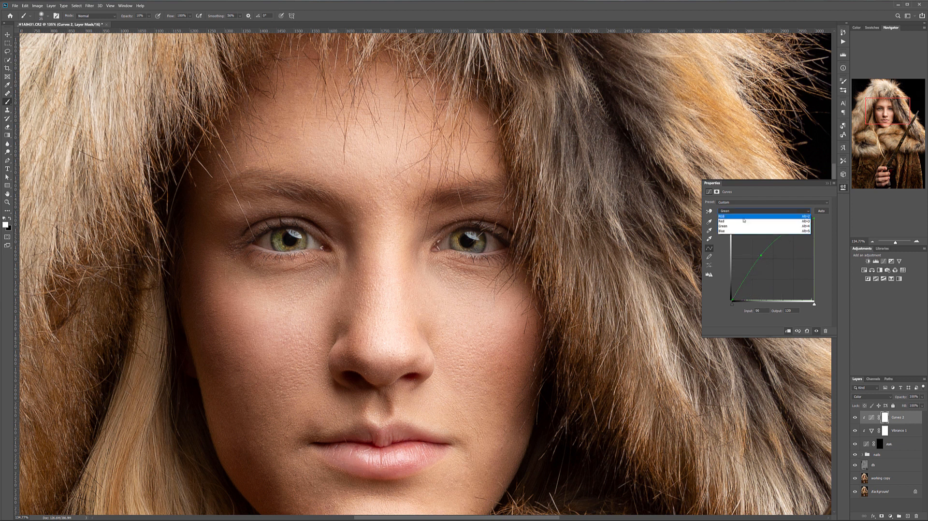
pyautogui.click(754, 219)
pyautogui.moveTo(768, 263)
pyautogui.mouseDown()
pyautogui.moveTo(758, 285)
pyautogui.moveTo(788, 269)
pyautogui.moveTo(773, 263)
pyautogui.mouseUp()
pyautogui.moveTo(814, 218); pyautogui.dragTo(814, 223)
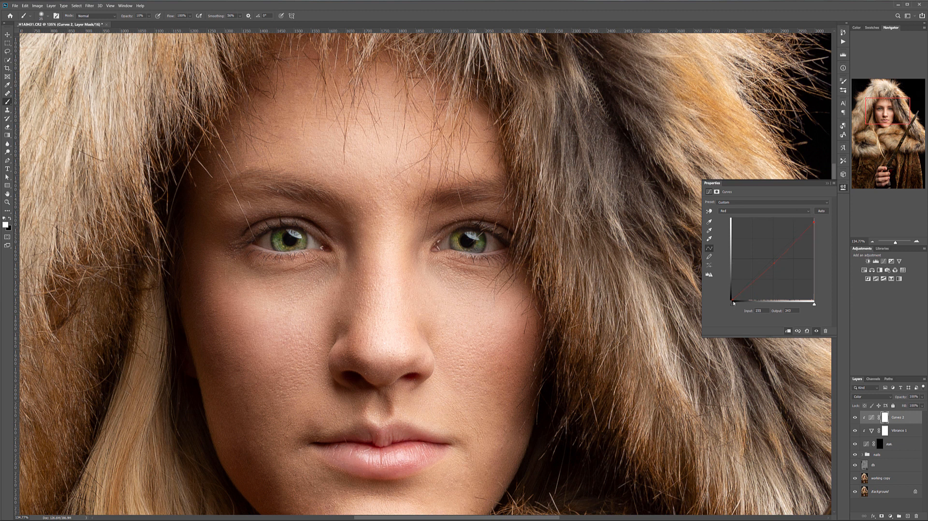
pyautogui.moveTo(747, 300); pyautogui.dragTo(739, 300)
pyautogui.moveTo(774, 271); pyautogui.dragTo(772, 269)
# Step: Inspect the eye layer's mask on its own and touch up the painted iris coverage on both eyes with a smaller brush
pyautogui.click(884, 444)
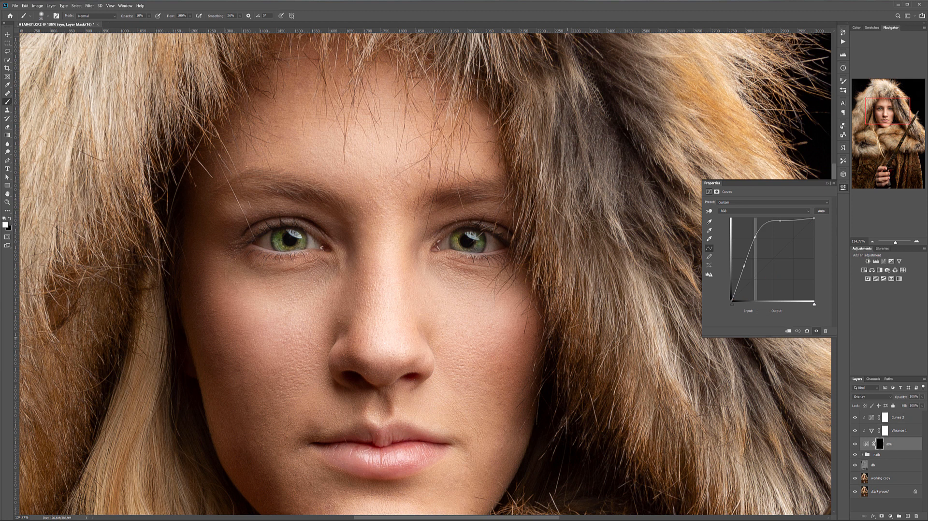
pyautogui.keyDown('alt'); pyautogui.click(879, 444); pyautogui.keyUp('alt')
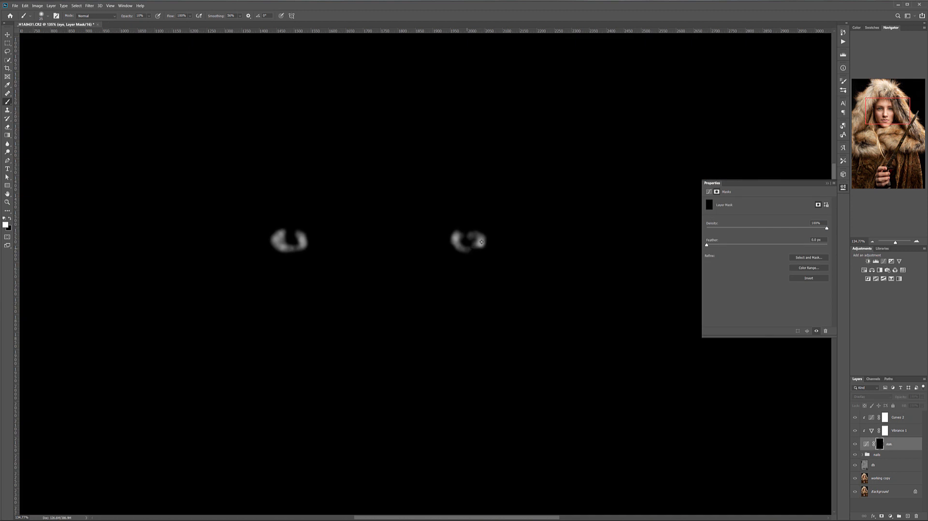
pyautogui.keyDown('alt'); pyautogui.click(880, 444); pyautogui.keyUp('alt')
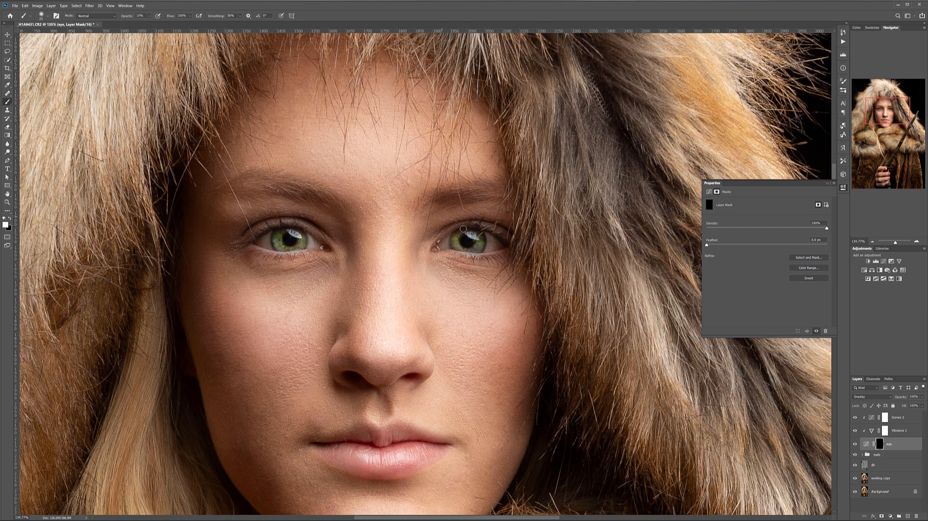
pyautogui.scroll(8, 476, 254)
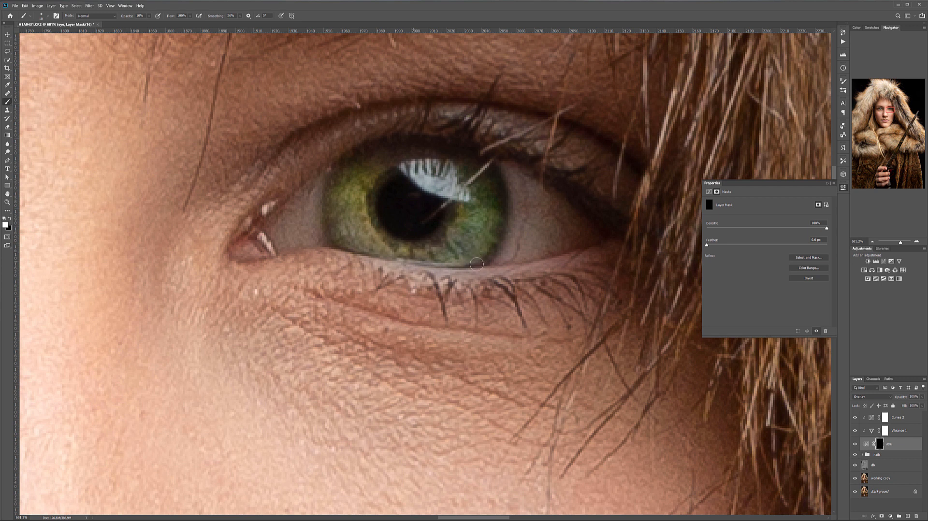
pyautogui.moveTo(160, 247)
pyautogui.mouseDown()
pyautogui.moveTo(365, 216)
pyautogui.moveTo(409, 348)
pyautogui.mouseUp()
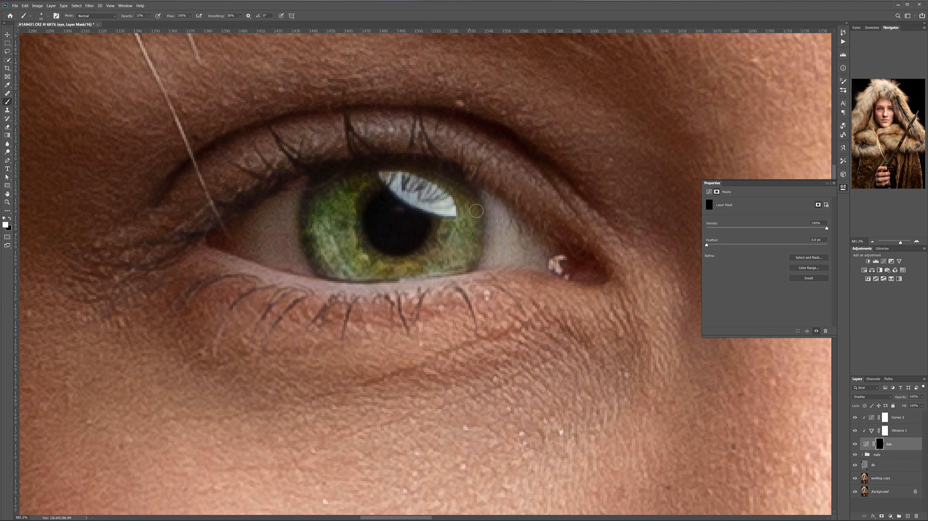
pyautogui.scroll(-5, 517, 242)
pyautogui.scroll(-6, 518, 242)
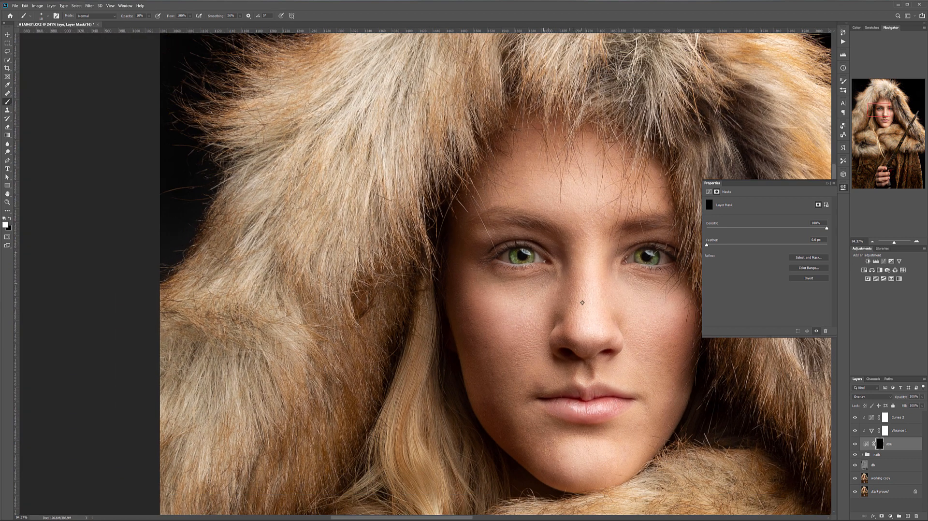
pyautogui.scroll(2, 391, 228)
pyautogui.scroll(1, 391, 228)
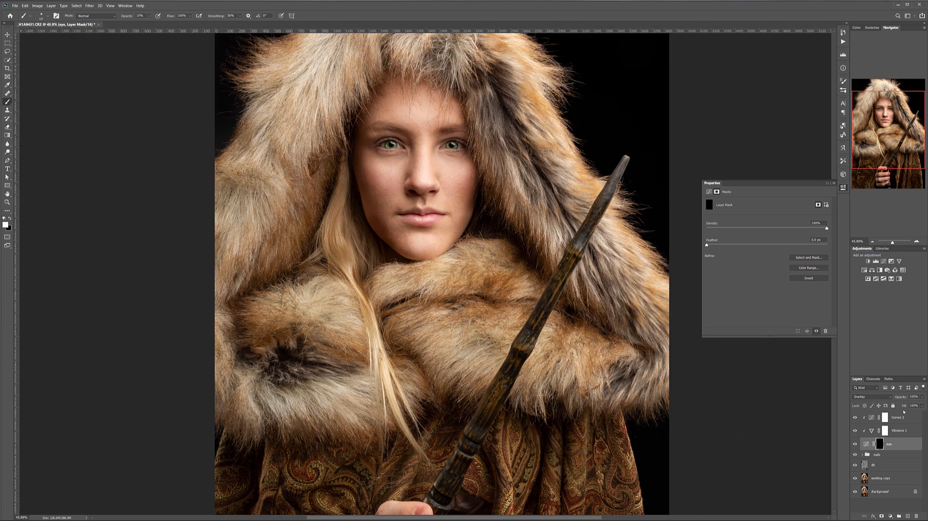
# Step: Group the eye, Vibrance and clipped Curves layers as "eye" and compare the portrait with the group hidden
pyautogui.keyDown('shift'); pyautogui.click(900, 418); pyautogui.keyUp('shift')
pyautogui.hotkey('ctrl', 'g')
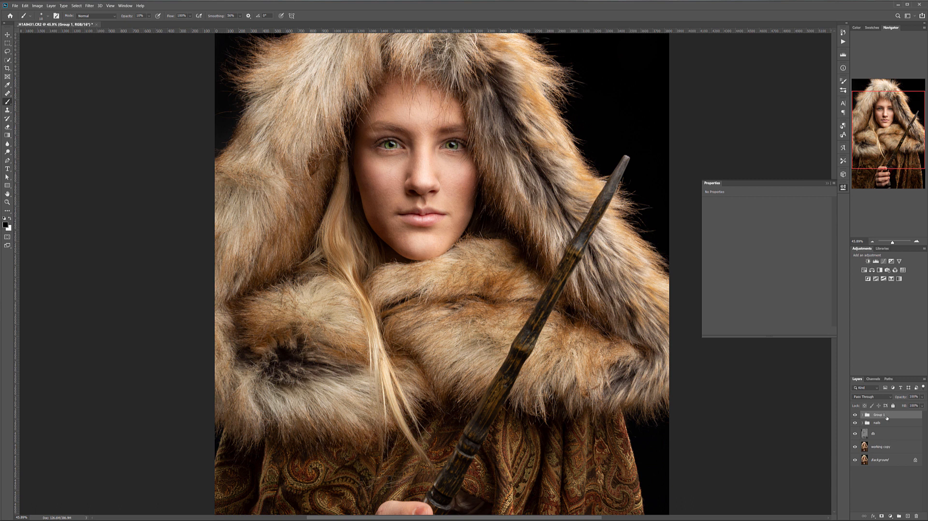
pyautogui.doubleClick(876, 417)
pyautogui.write('eye')
pyautogui.press('Return')
pyautogui.click(857, 415)
pyautogui.click(857, 415)
pyautogui.click(857, 415)
pyautogui.click(857, 416)
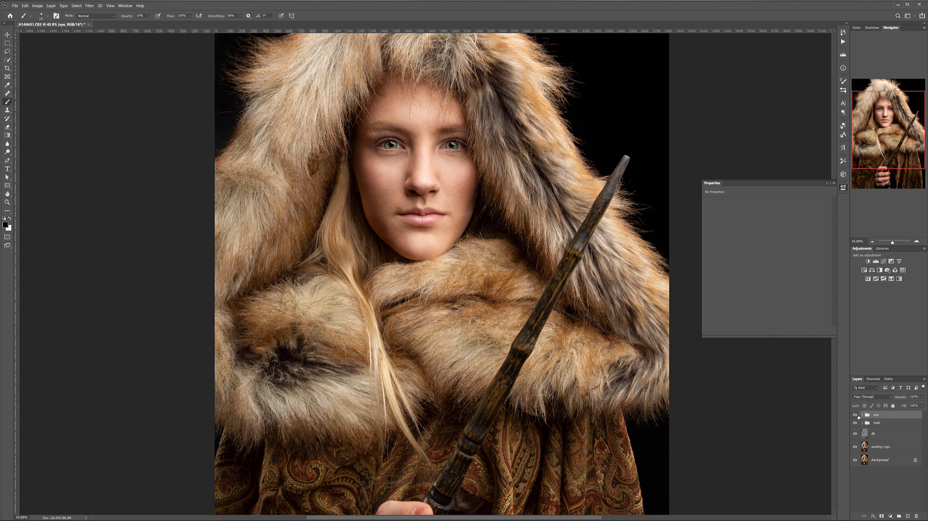
# Step: Reshape the curve of the eye layer inside the group, darkening the shadows and lowering the upper midtone point to output 170
pyautogui.click(922, 397)
pyautogui.moveTo(916, 406); pyautogui.dragTo(887, 405)
pyautogui.click(862, 415)
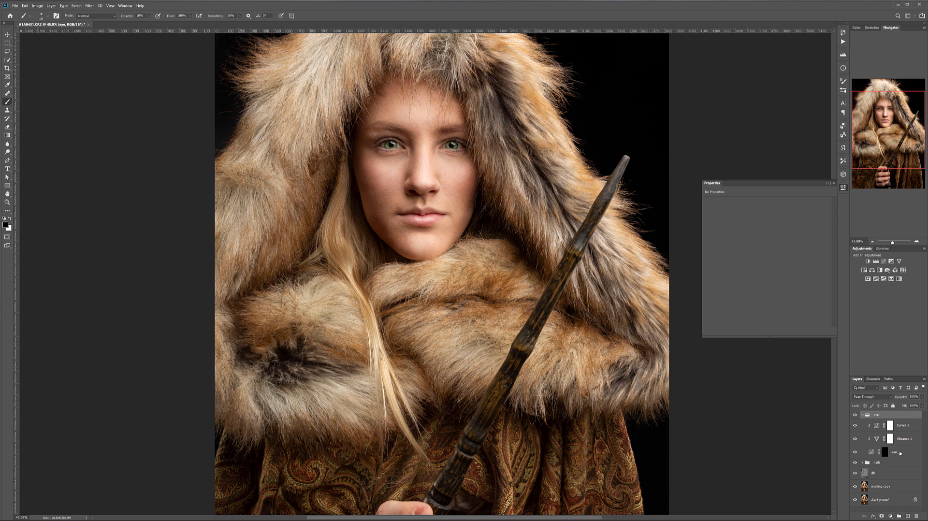
pyautogui.click(874, 455)
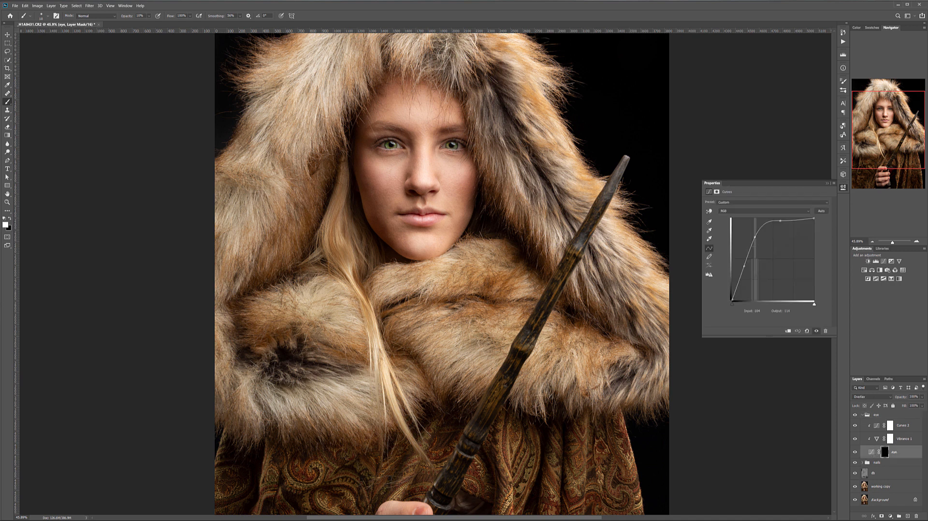
pyautogui.moveTo(781, 221); pyautogui.dragTo(749, 275)
pyautogui.moveTo(759, 238); pyautogui.dragTo(758, 242)
pyautogui.moveTo(750, 274); pyautogui.dragTo(751, 276)
pyautogui.moveTo(758, 243); pyautogui.dragTo(759, 246)
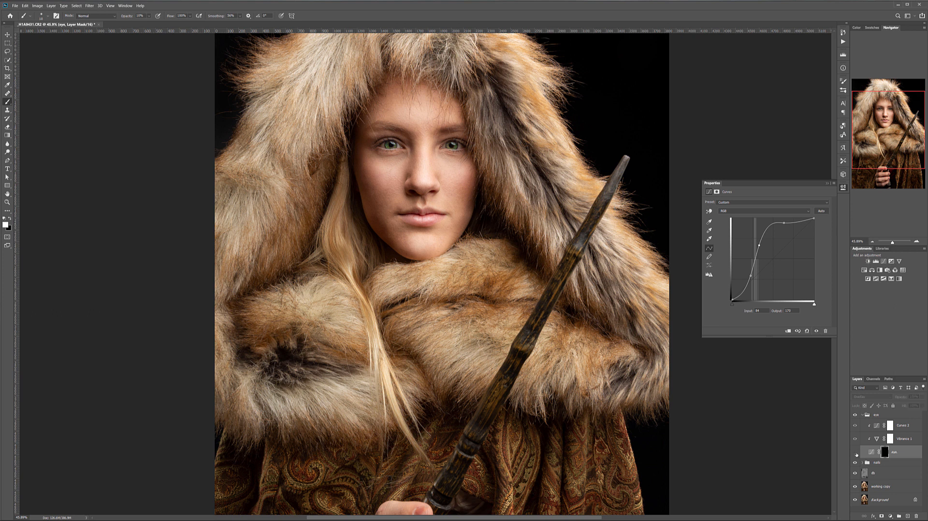
pyautogui.click(844, 187)
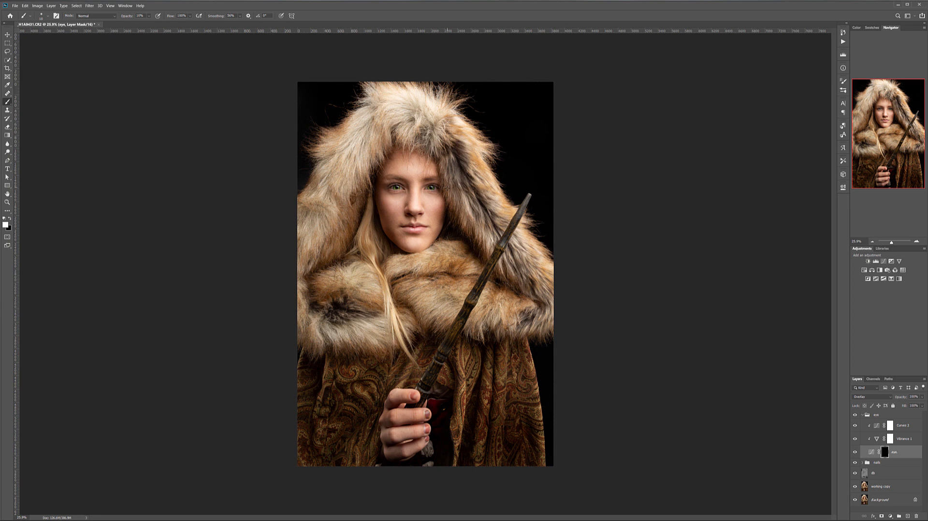
# Step: Collapse the eye group and stamp all visible layers into a new top layer named "hair"
pyautogui.click(861, 415)
pyautogui.click(855, 414)
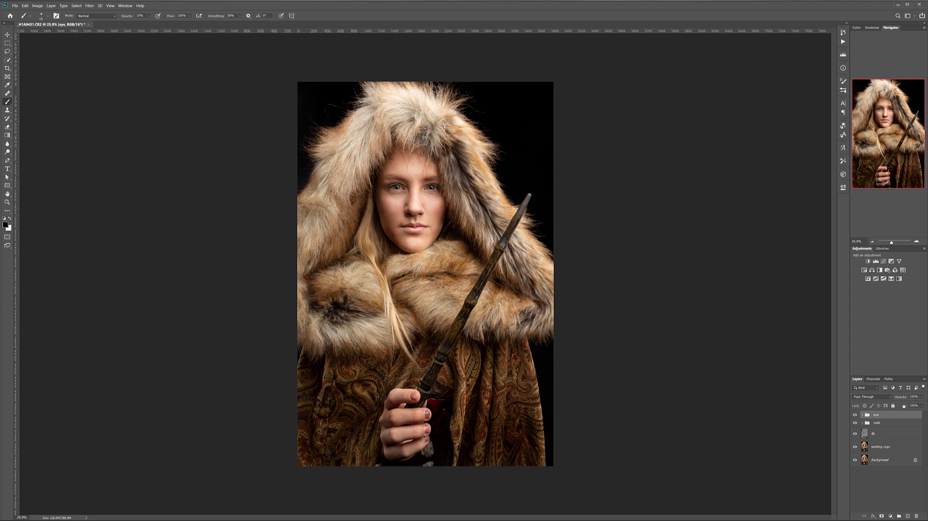
pyautogui.hotkey('ctrl', 'shift', 'alt', 'e')
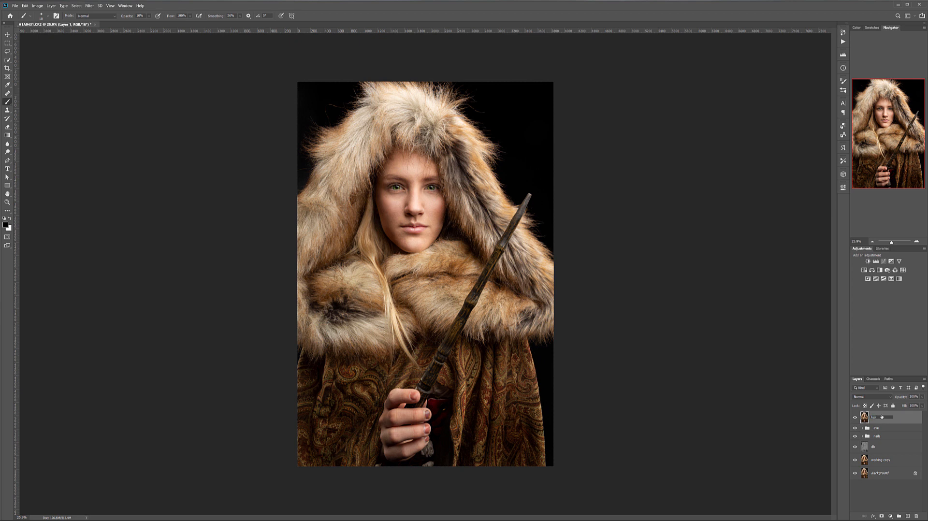
pyautogui.press('Return')
# Step: Apply the Oil Paint filter to the hair layer with Stylization 10.0, Cleanliness 5.0, Scale 0.1, Bristle Detail 0.0 and Shine 1.3
pyautogui.click(95, 6)
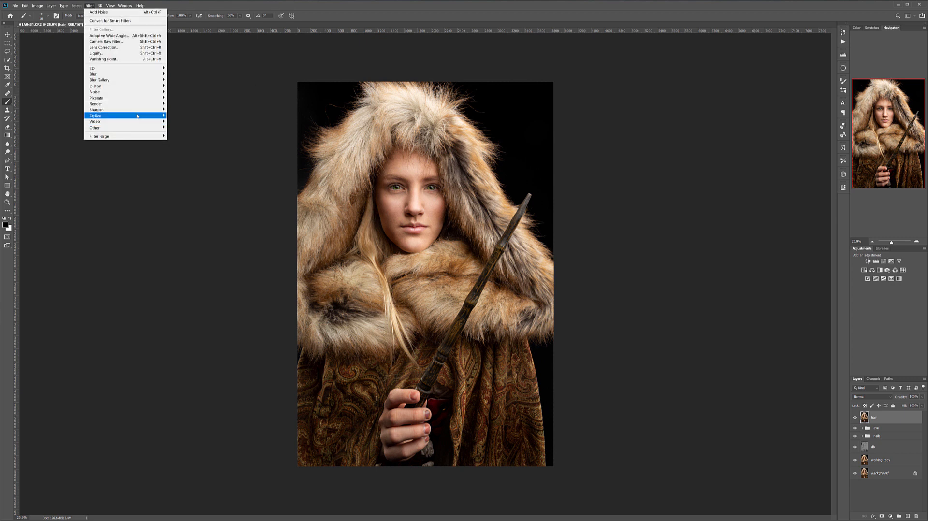
pyautogui.moveTo(145, 110)
pyautogui.click(180, 139)
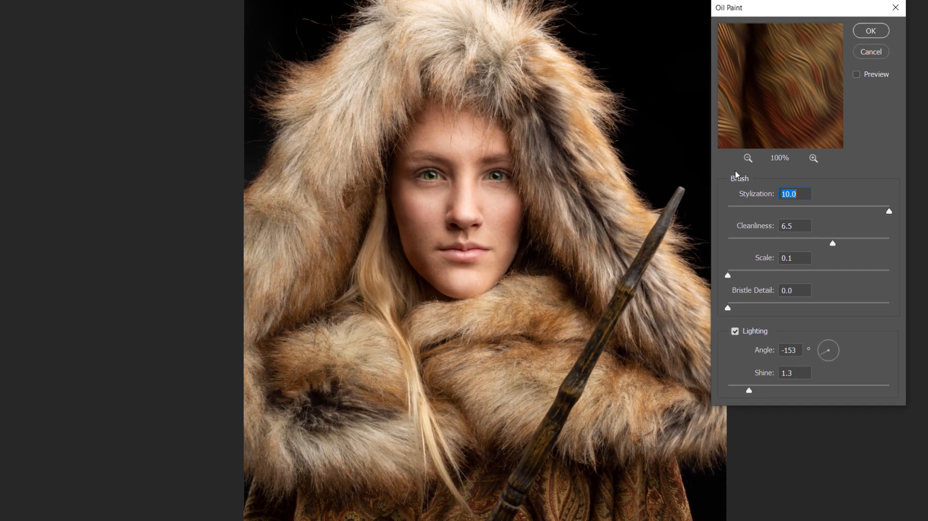
pyautogui.click(535, 82)
pyautogui.moveTo(832, 244); pyautogui.dragTo(811, 246)
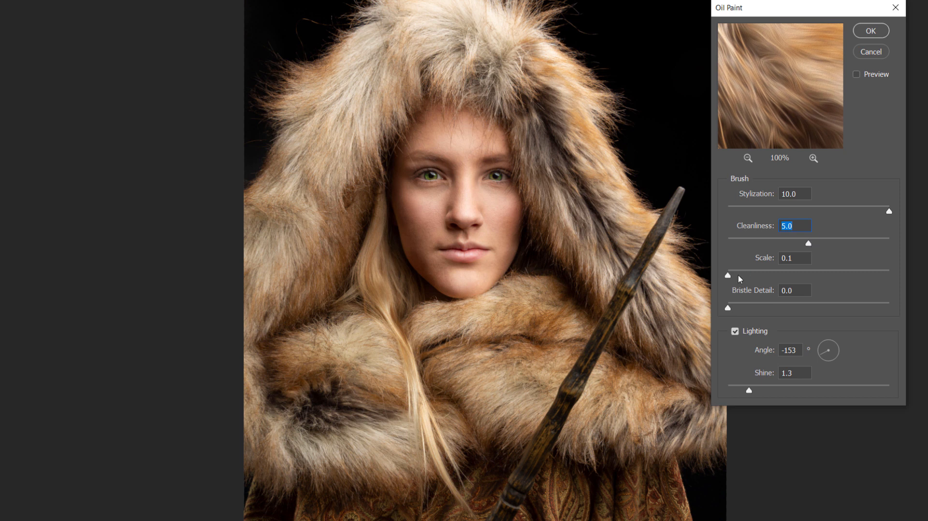
pyautogui.click(870, 31)
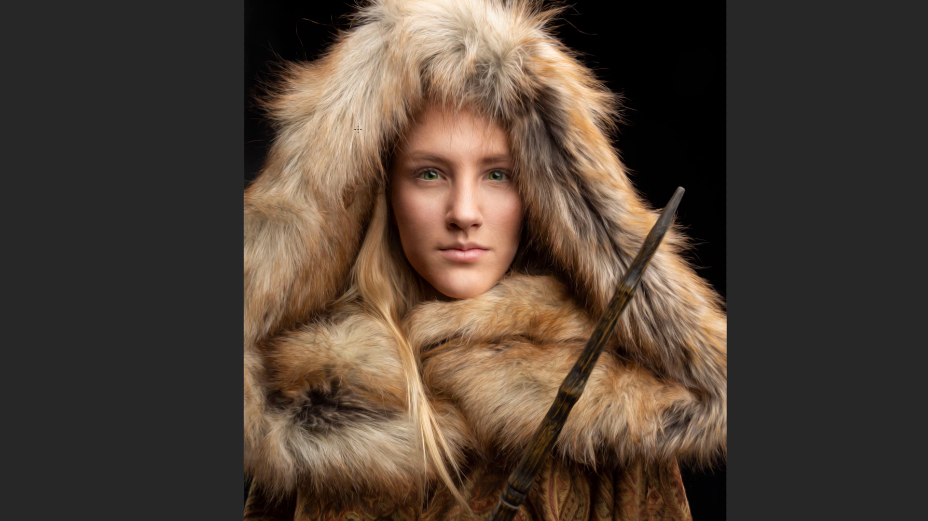
# Step: Add a black mask to the hair layer and paint the oil effect onto the upper hood fur in white at 19% brush opacity
pyautogui.scroll(4, 421, 65)
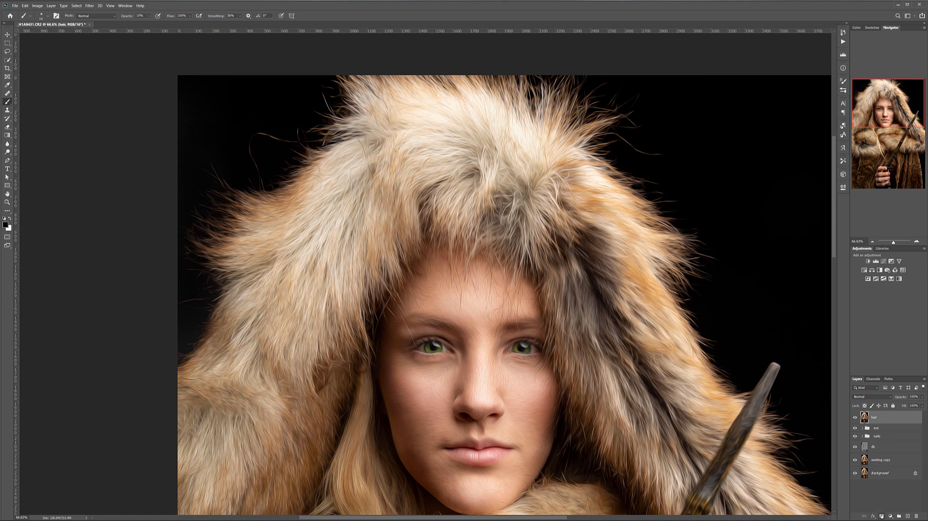
pyautogui.keyDown('alt'); pyautogui.click(882, 516); pyautogui.keyUp('alt')
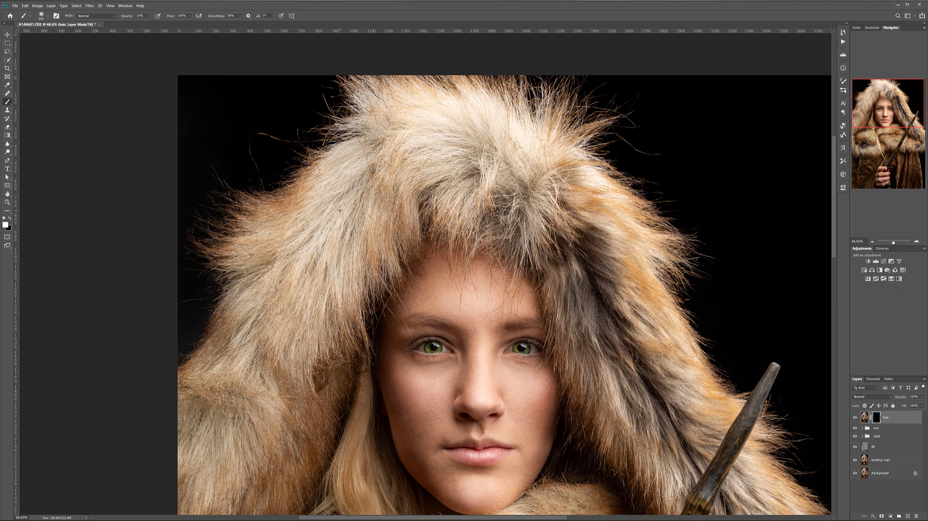
pyautogui.click(148, 17)
pyautogui.click(405, 152)
pyautogui.moveTo(652, 373); pyautogui.dragTo(552, 211)
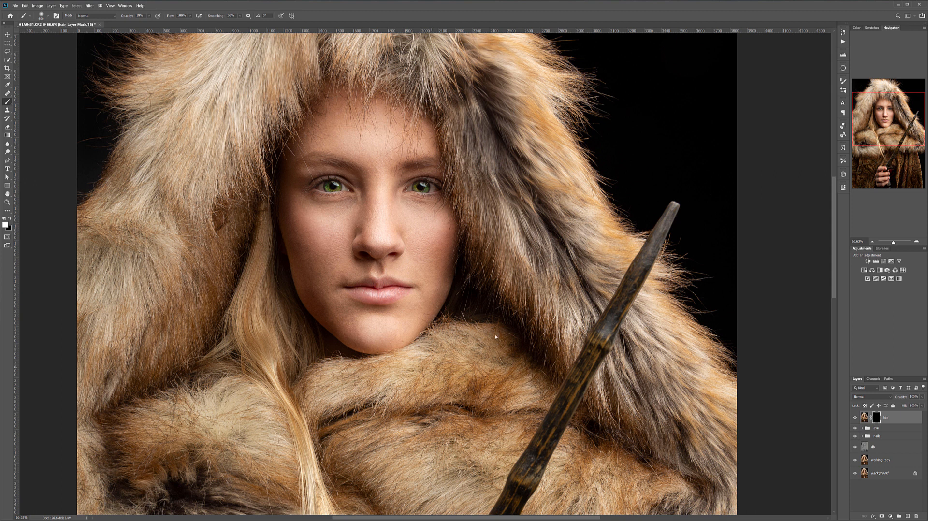
# Step: Paint white on the hair layer's mask over the fur collar, the blonde strands and the left side of the hood
pyautogui.moveTo(466, 437); pyautogui.dragTo(556, 290)
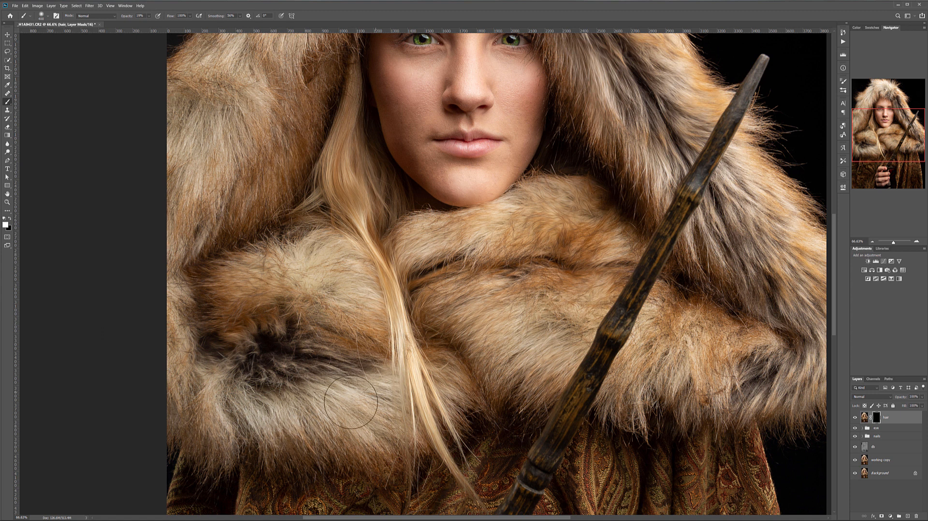
pyautogui.moveTo(246, 191); pyautogui.dragTo(319, 324)
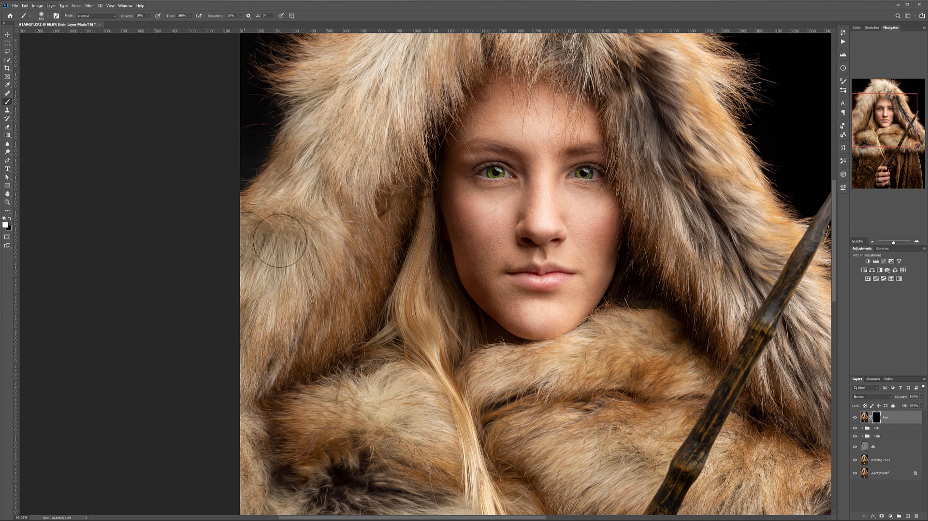
pyautogui.scroll(5, 203, 343)
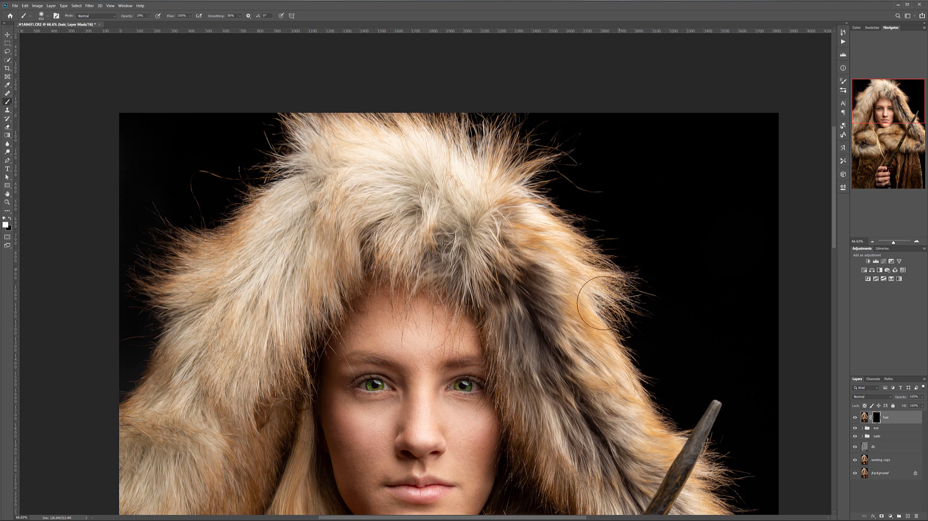
# Step: Reveal the oil effect on the right side of the hood and the collar around the staff, using a larger brush
pyautogui.moveTo(622, 380); pyautogui.dragTo(443, 127)
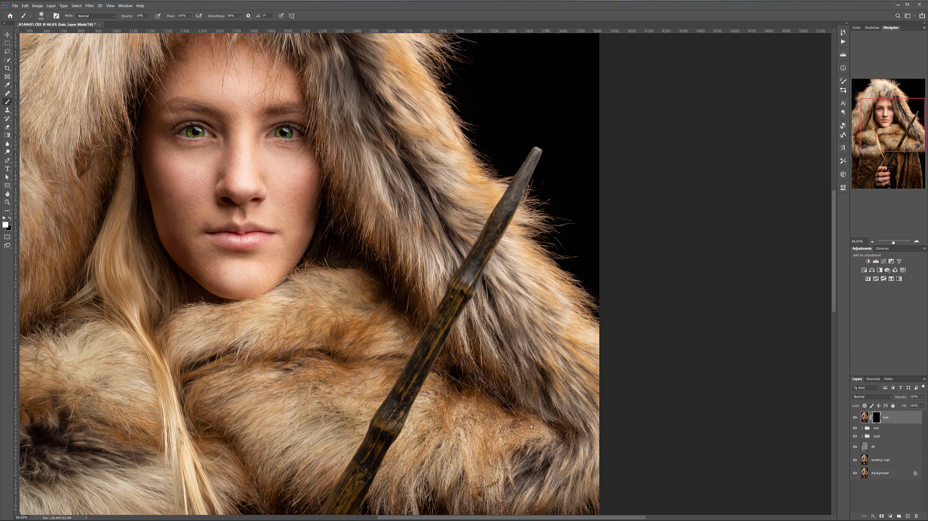
pyautogui.press(']')
pyautogui.press(']')
pyautogui.press(']')
pyautogui.scroll(-3, 459, 367)
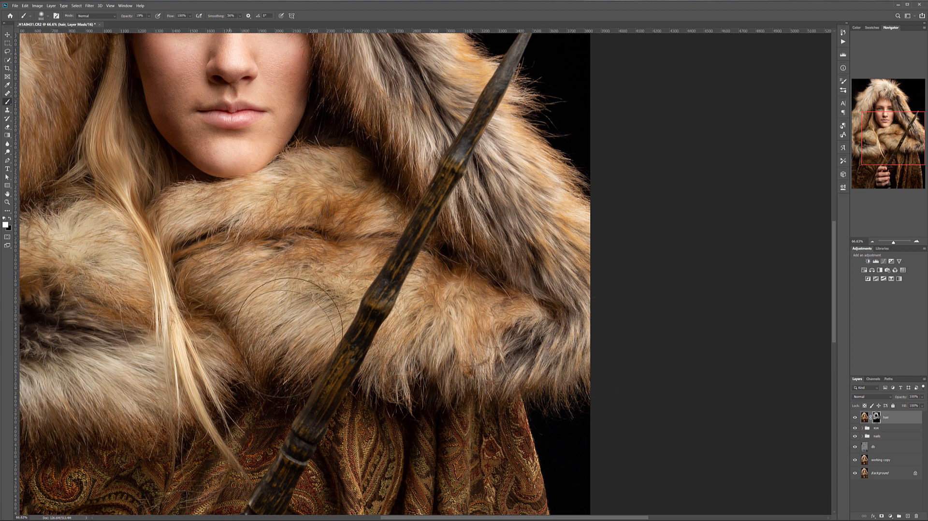
# Step: Sharpen the hair layer's image with Unsharp Mask at an Amount of 157%, a Radius of 1.0 px and a Threshold of 0
pyautogui.hscroll(-5, 449, 308)
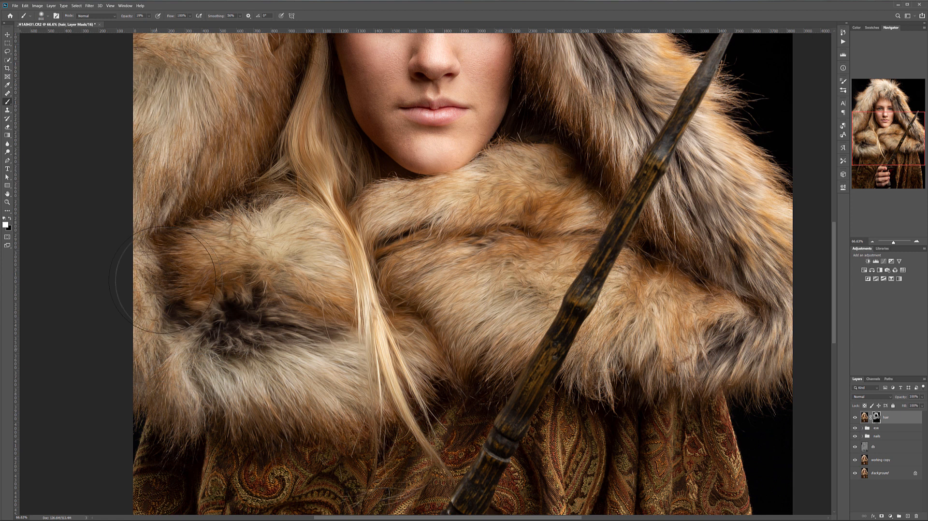
pyautogui.hotkey('ctrl', '0')
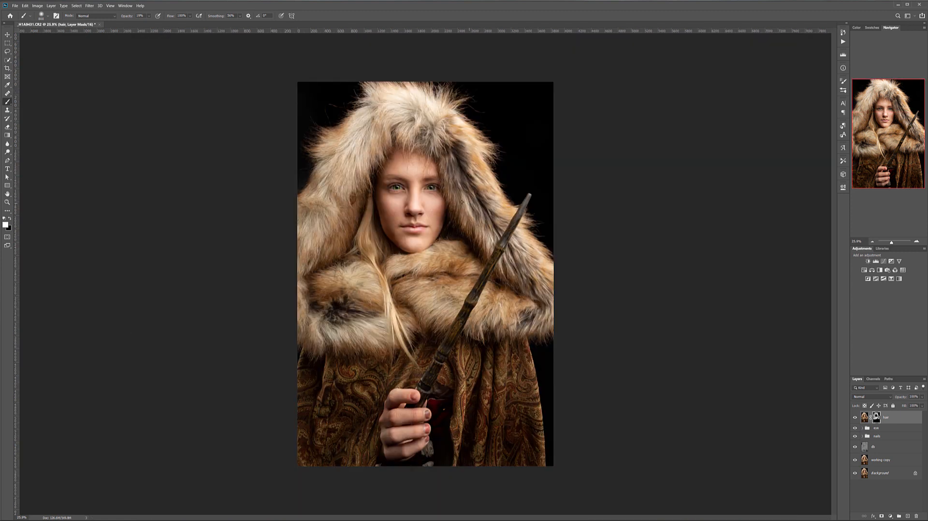
pyautogui.scroll(2, 468, 169)
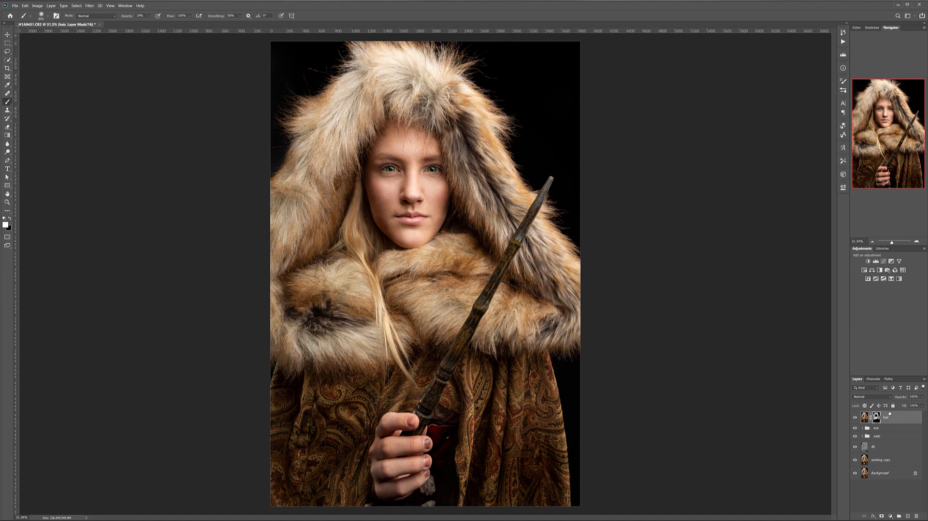
pyautogui.click(865, 418)
pyautogui.click(90, 6)
pyautogui.moveTo(164, 112)
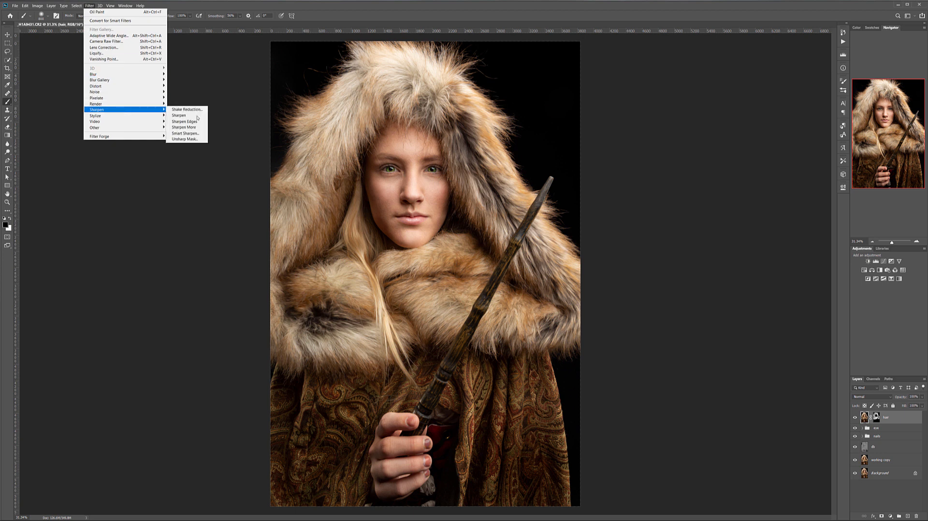
pyautogui.click(185, 139)
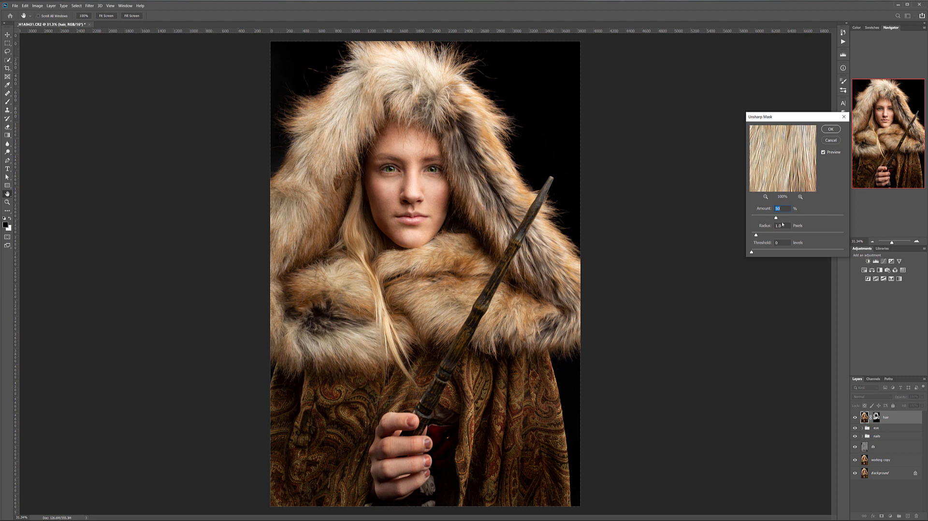
pyautogui.moveTo(809, 218); pyautogui.dragTo(815, 218)
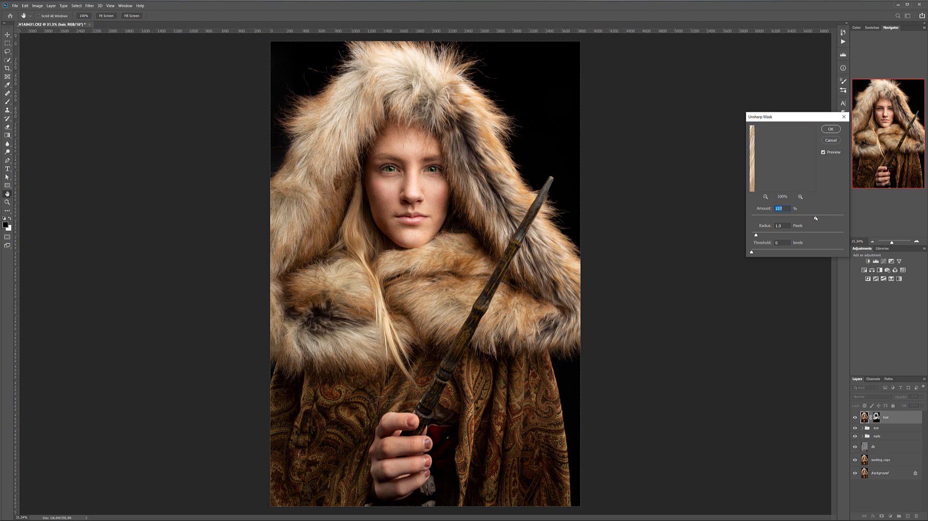
pyautogui.click(829, 130)
# Step: Check the sharpened fur, stamp all visible layers into a new top layer and name it GDB
pyautogui.press('b')
pyautogui.scroll(2, 295, 190)
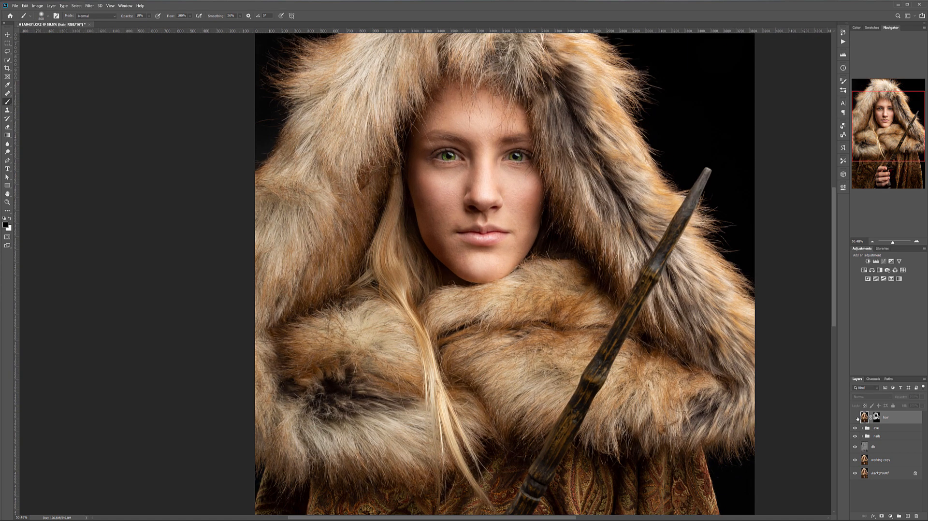
pyautogui.scroll(-7, 506, 269)
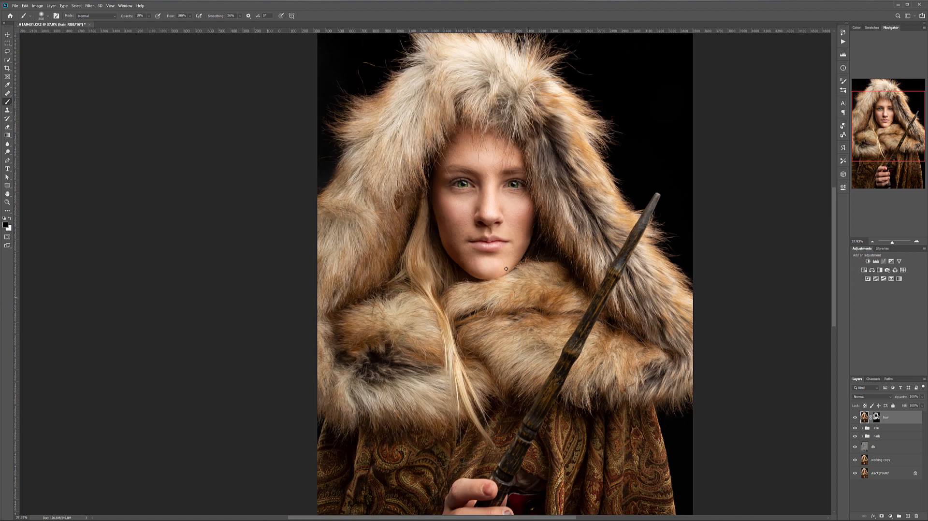
pyautogui.scroll(-1, 424, 273)
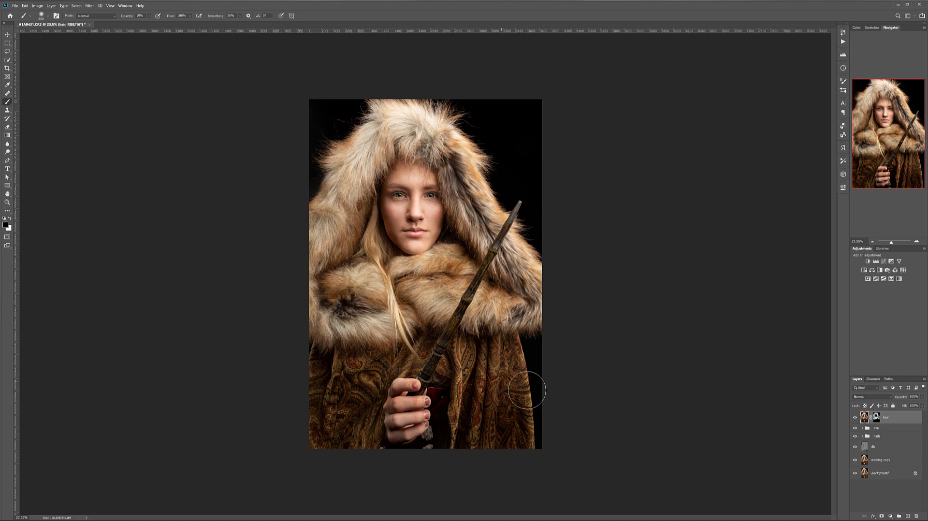
pyautogui.hotkey('ctrl', 'shift', 'alt', 'e')
pyautogui.doubleClick(880, 418)
pyautogui.write('d')
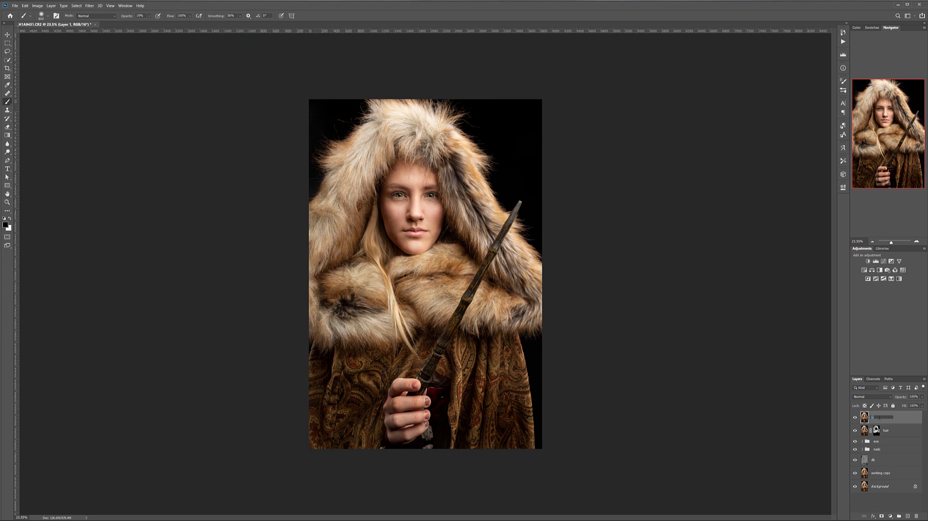
pyautogui.write('DB')
pyautogui.press('Return')
# Step: Convert the GDB layer with a Black & White adjustment, setting Reds to 98% and Yellows to 102%
pyautogui.click(38, 6)
pyautogui.moveTo(73, 20)
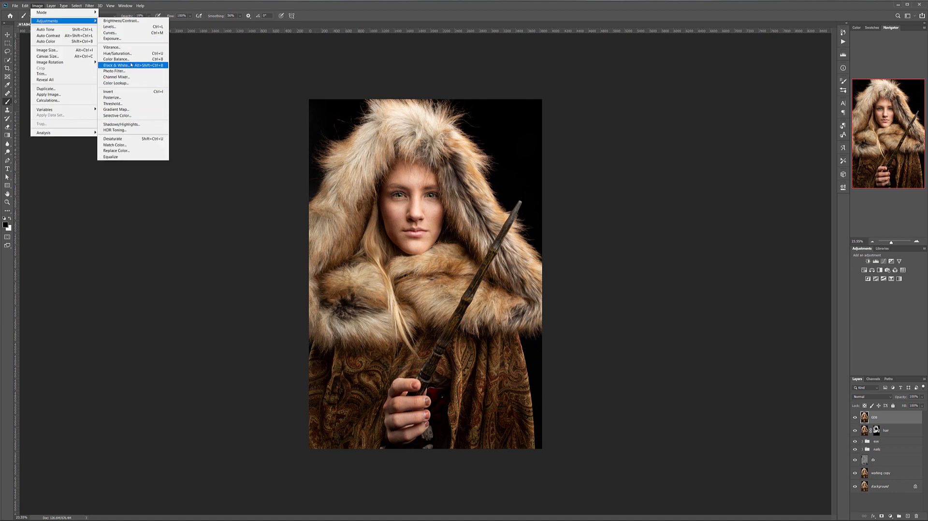
pyautogui.click(124, 64)
pyautogui.moveTo(627, 201); pyautogui.dragTo(634, 217)
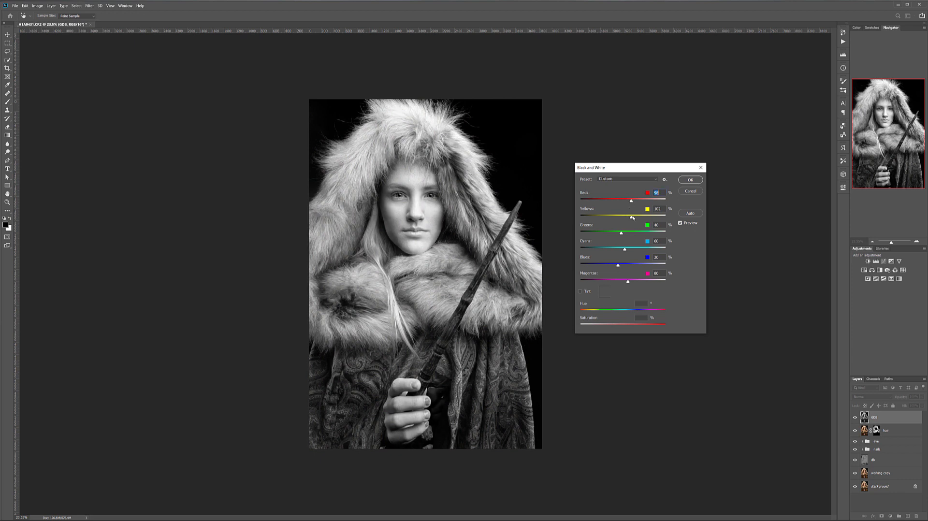
pyautogui.click(686, 181)
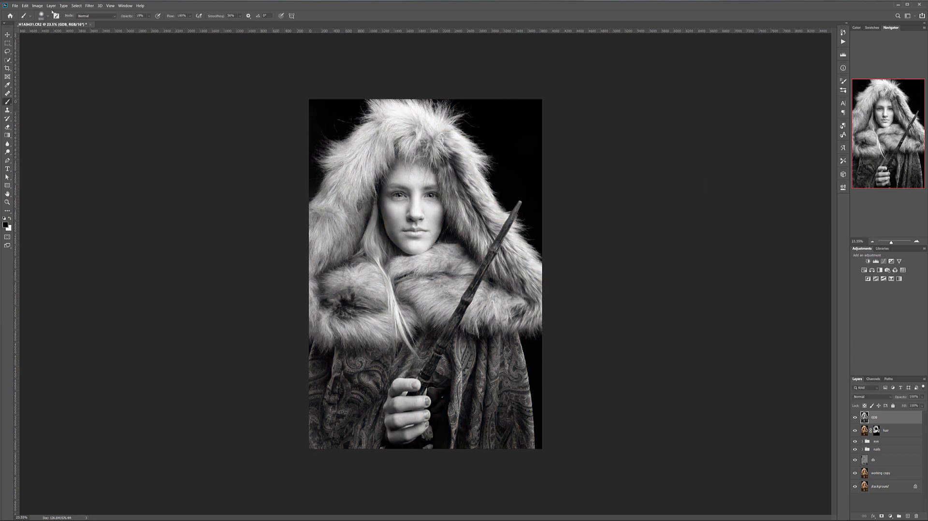
# Step: Start a Shadows/Highlights adjustment on the GDB layer with extended options and set both the shadow and highlight Radius to 10 px
pyautogui.click(37, 6)
pyautogui.moveTo(73, 21)
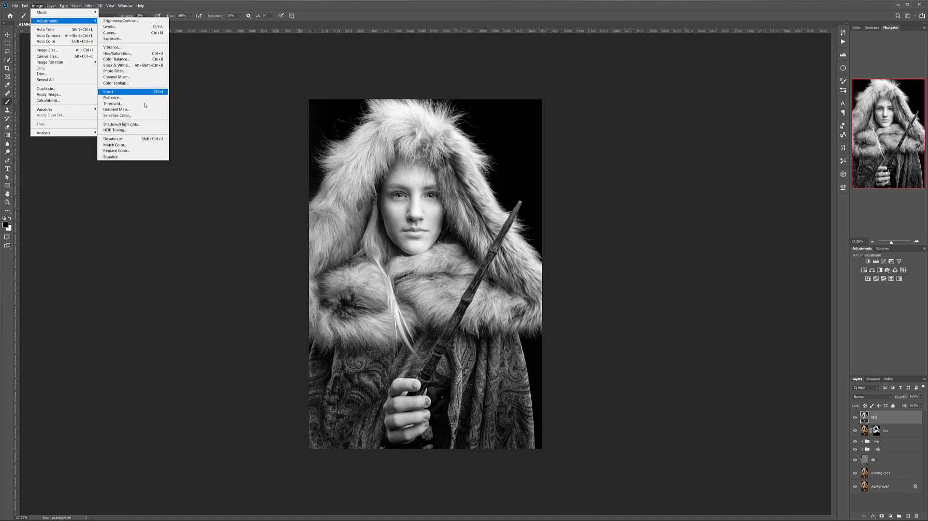
pyautogui.click(147, 127)
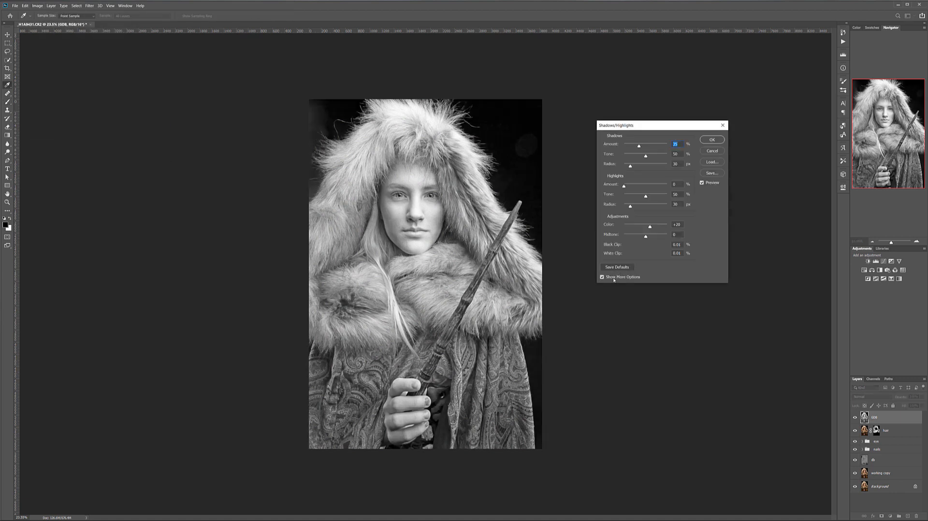
pyautogui.click(602, 277)
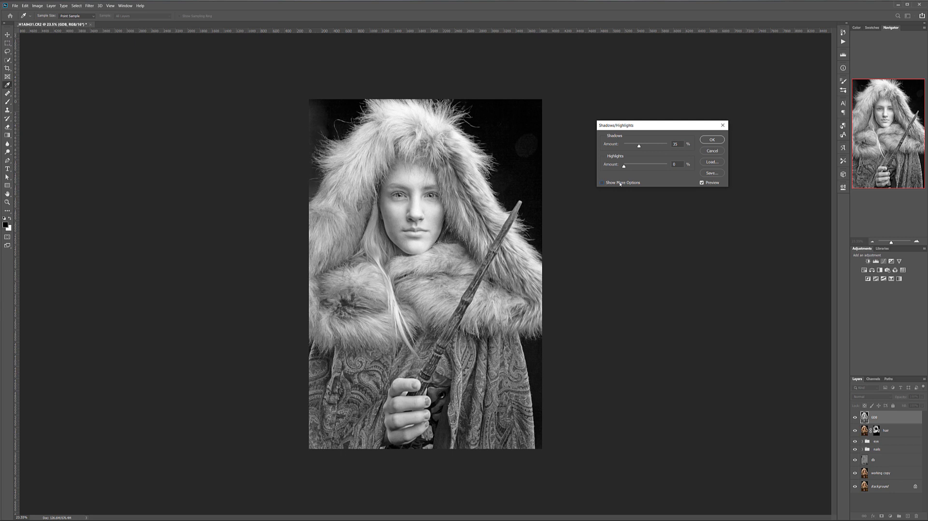
pyautogui.click(620, 183)
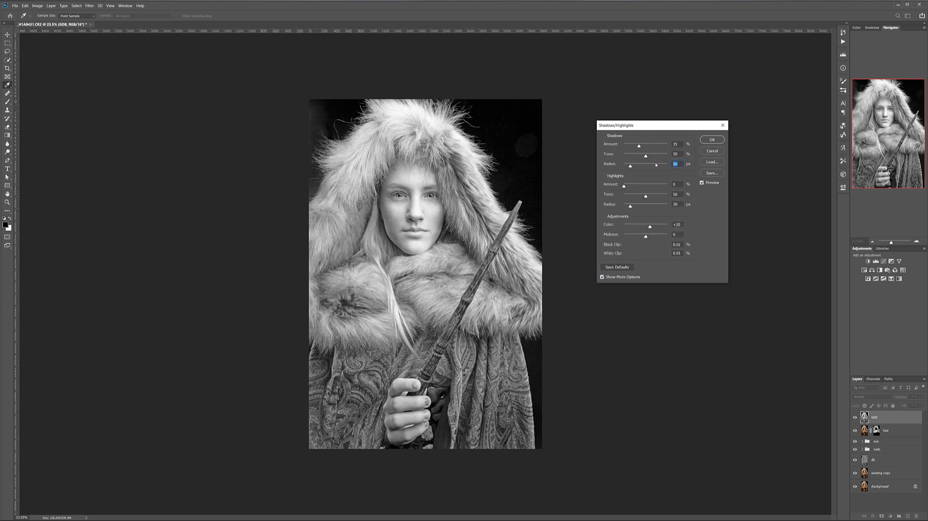
pyautogui.write('1010')
# Step: Apply Shadows/Highlights with both Amounts at 100%, the shadow Tone at 24% and the highlight Tone at 38%
pyautogui.moveTo(638, 146); pyautogui.dragTo(669, 145)
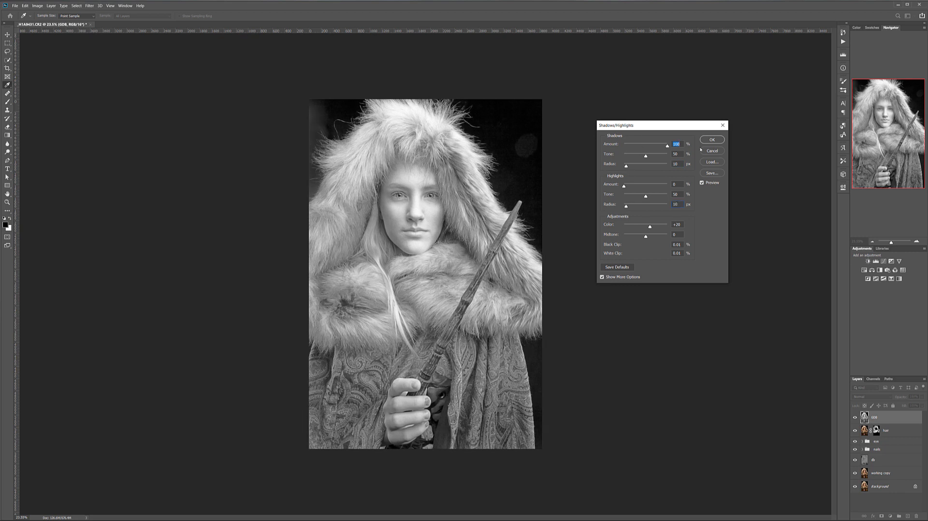
pyautogui.moveTo(624, 186); pyautogui.dragTo(669, 186)
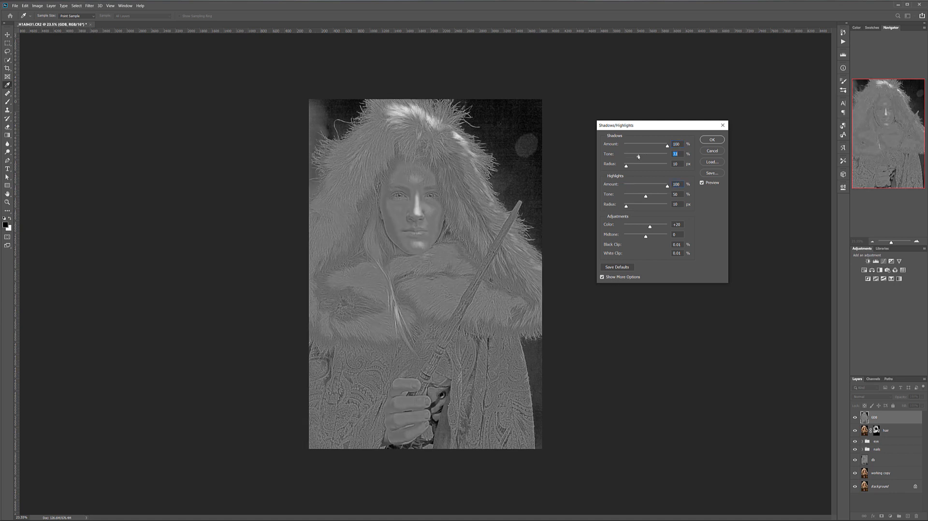
pyautogui.moveTo(644, 157); pyautogui.dragTo(635, 156)
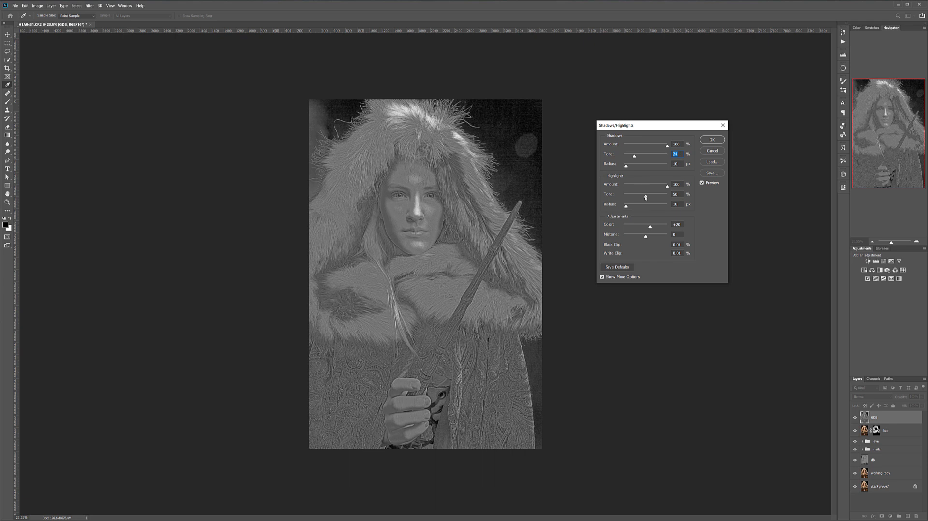
pyautogui.moveTo(646, 199); pyautogui.dragTo(642, 195)
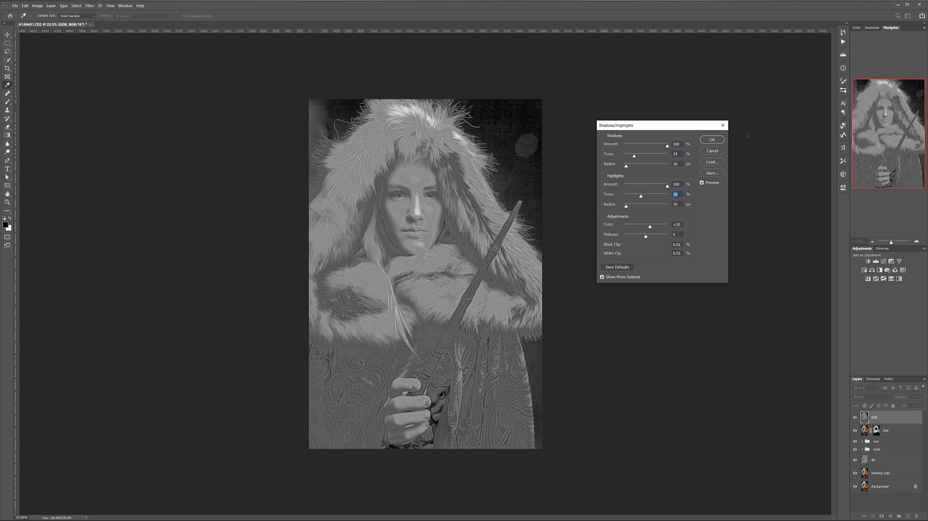
pyautogui.click(723, 139)
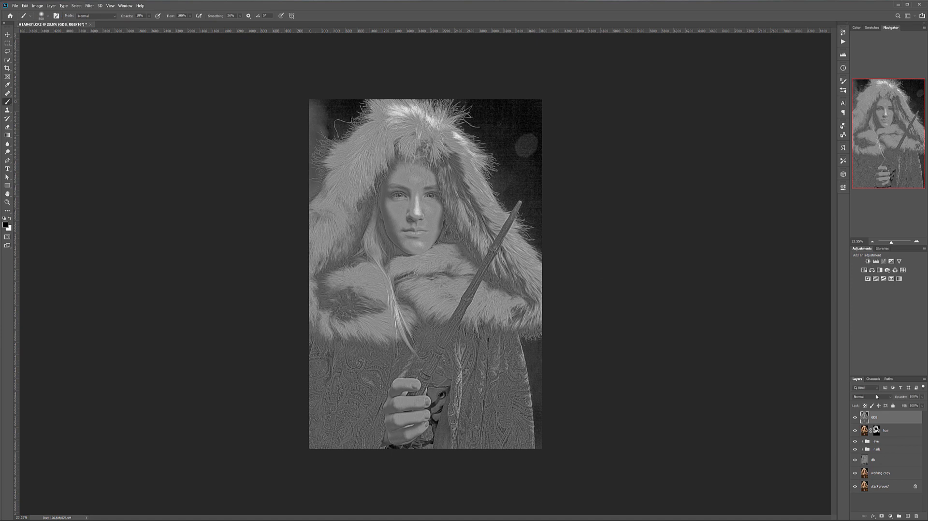
# Step: Set the GDB layer's blend mode to Soft Light and compare the portrait with and without it
pyautogui.click(877, 397)
pyautogui.click(882, 450)
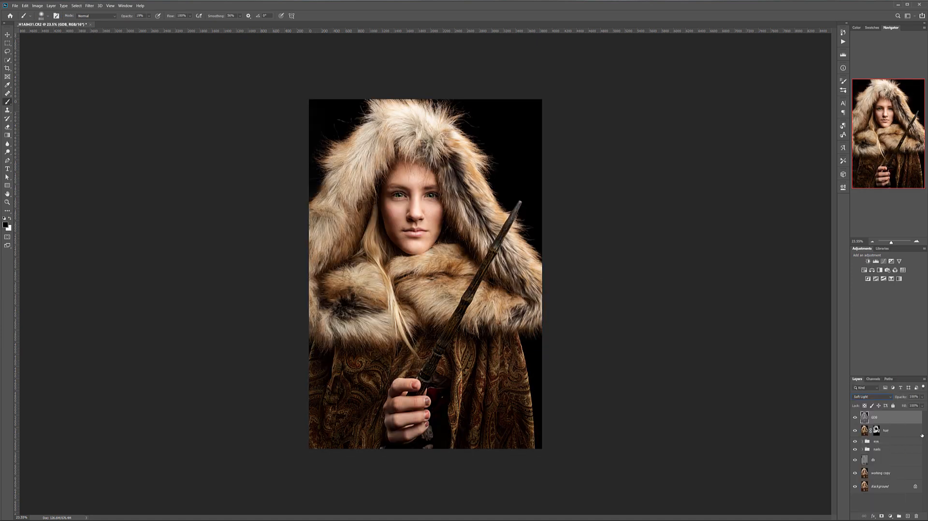
pyautogui.click(855, 418)
pyautogui.click(855, 417)
pyautogui.click(855, 418)
pyautogui.click(855, 417)
# Step: Reduce the GDB layer's opacity to 30%, comparing the effect with the layer off and on
pyautogui.click(923, 396)
pyautogui.moveTo(902, 406); pyautogui.dragTo(899, 403)
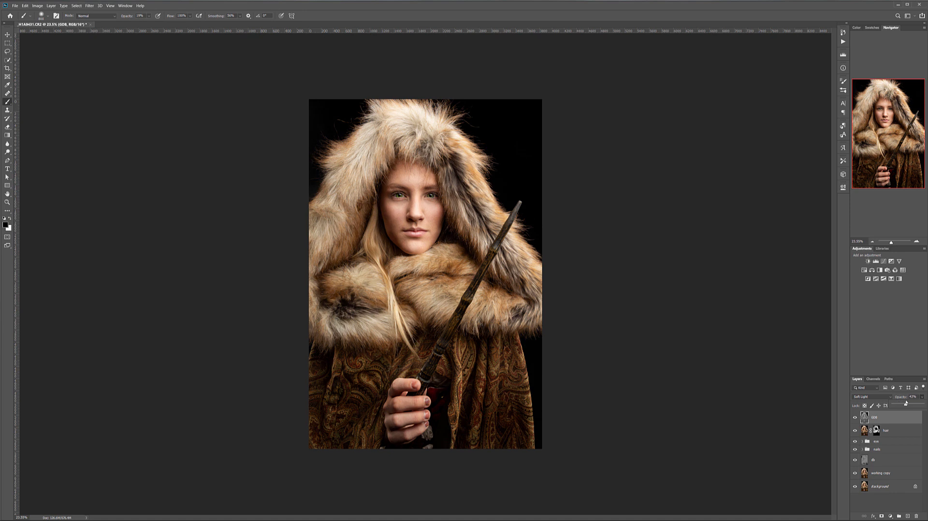
pyautogui.click(855, 419)
pyautogui.click(855, 419)
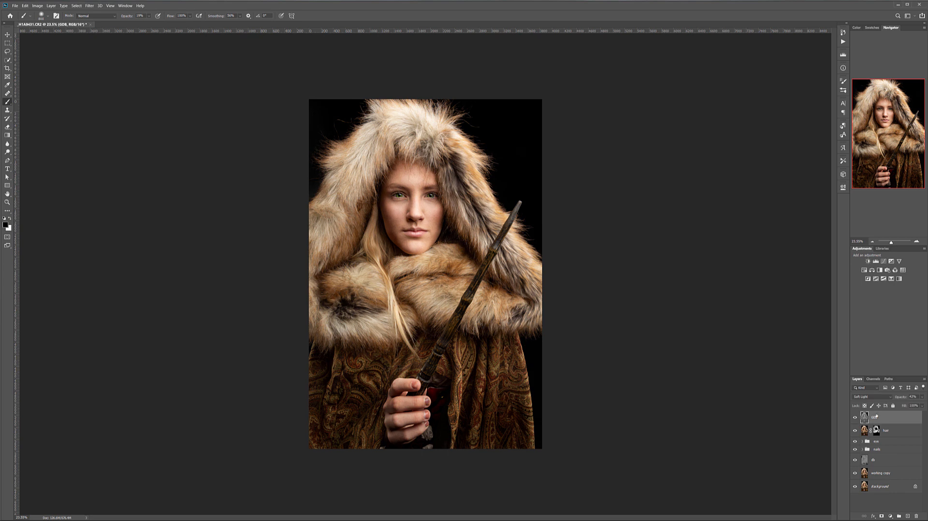
pyautogui.click(922, 397)
pyautogui.click(8, 34)
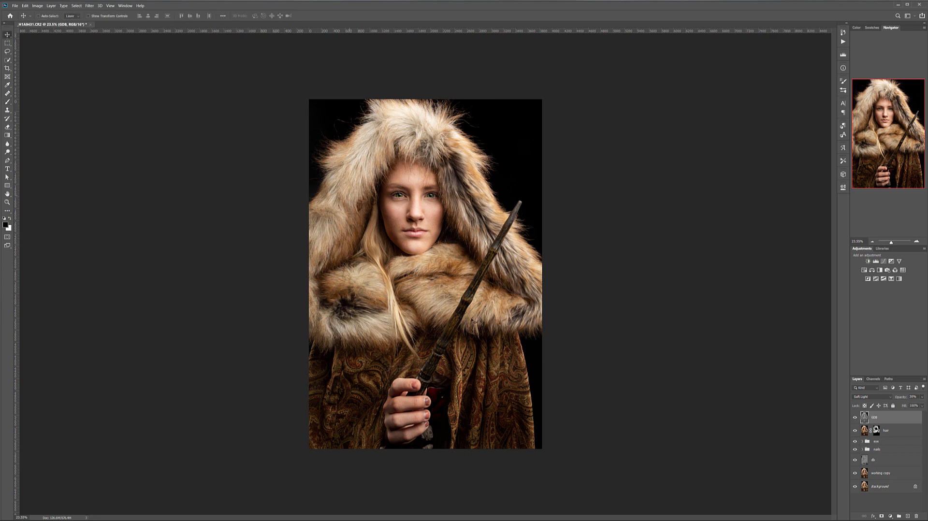
# Step: Create a Soft Light layer named DB, filled with 50% gray, above the GDB layer
pyautogui.click(907, 517)
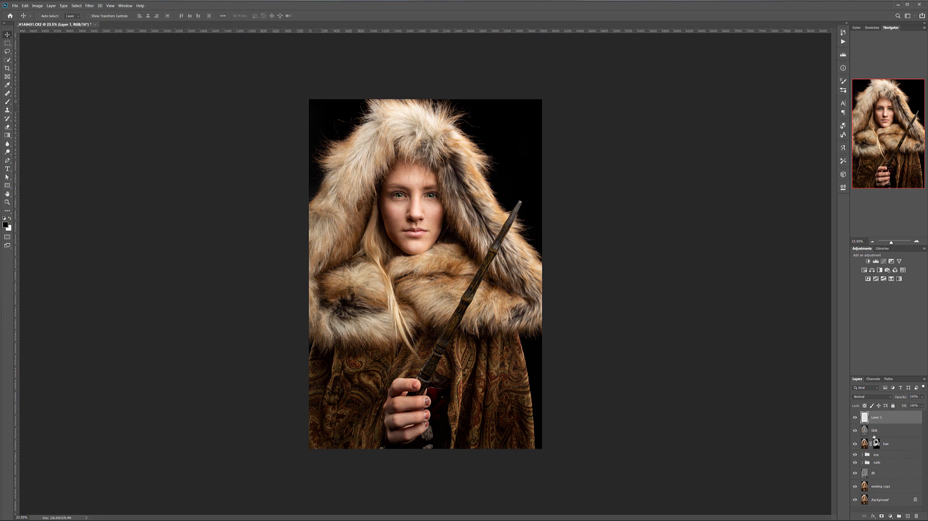
pyautogui.doubleClick(876, 417)
pyautogui.press('Return')
pyautogui.hotkey('shift', 'F5')
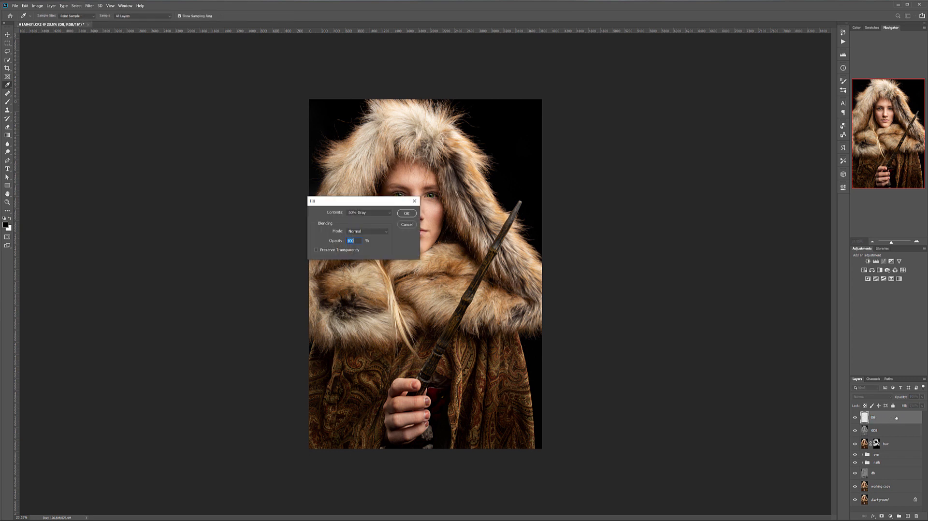
pyautogui.press('Return')
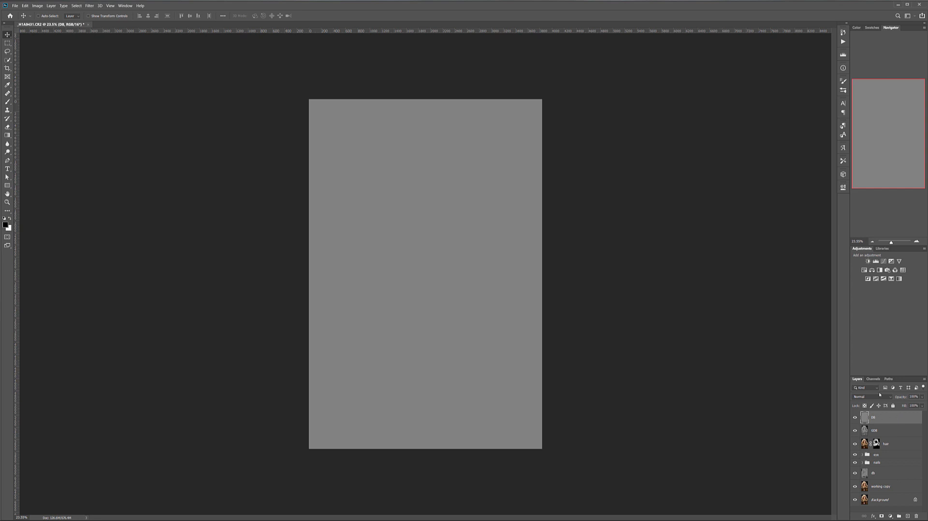
pyautogui.click(880, 397)
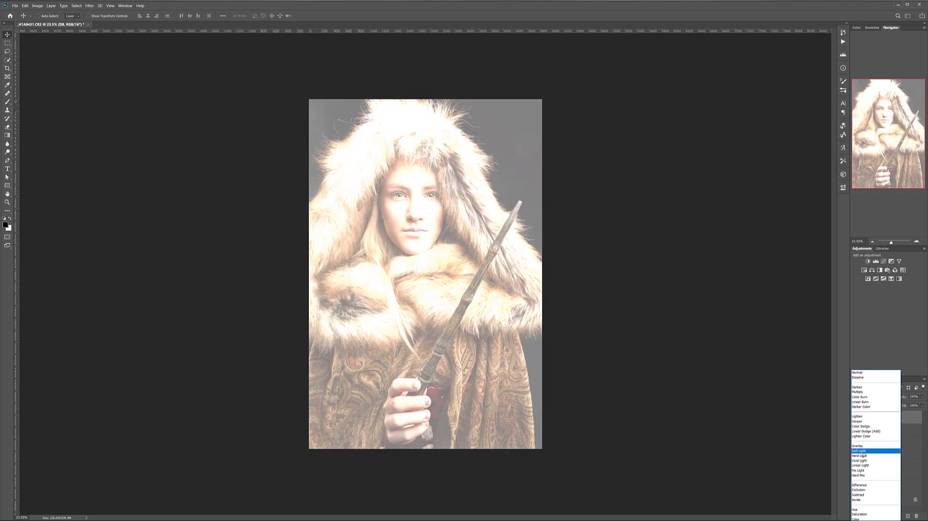
pyautogui.click(863, 451)
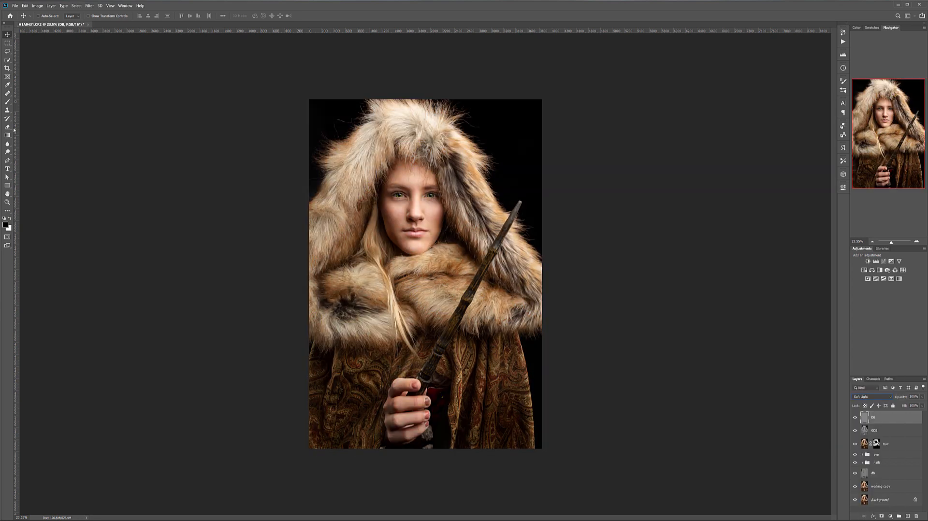
# Step: Burn the lower cloak and the outer edges of the fur with a large soft black brush on the DB layer
pyautogui.click(8, 102)
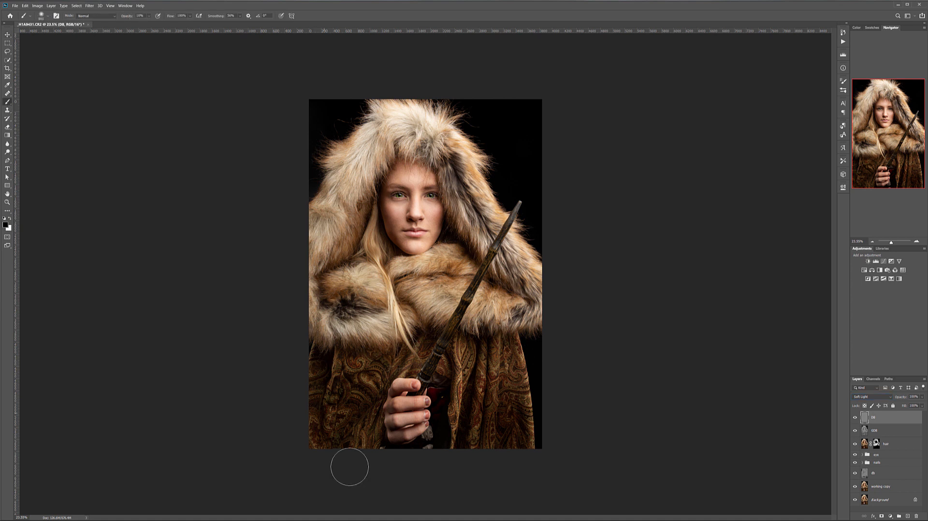
pyautogui.press(']')
pyautogui.press(']')
pyautogui.press(']')
pyautogui.press(']')
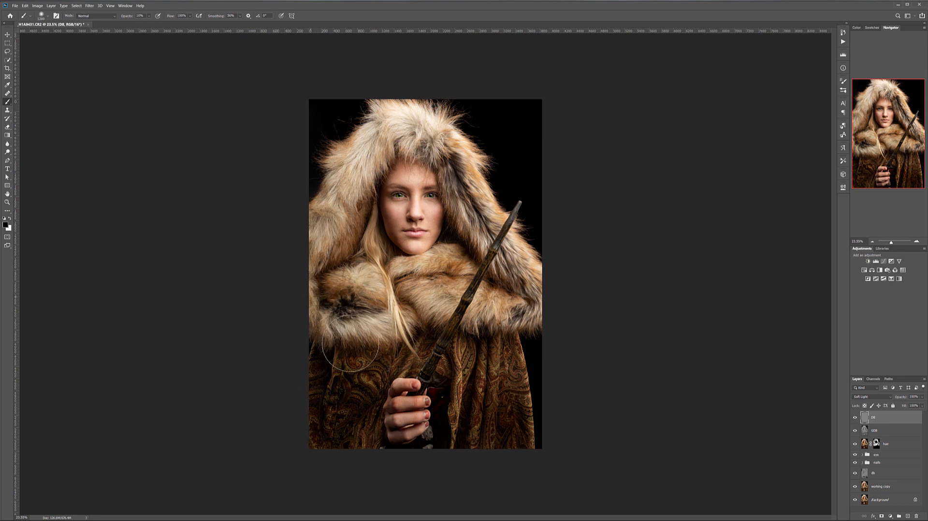
pyautogui.moveTo(399, 421)
pyautogui.mouseDown()
pyautogui.moveTo(479, 411)
pyautogui.moveTo(497, 440)
pyautogui.mouseUp()
pyautogui.scroll(-1, 497, 369)
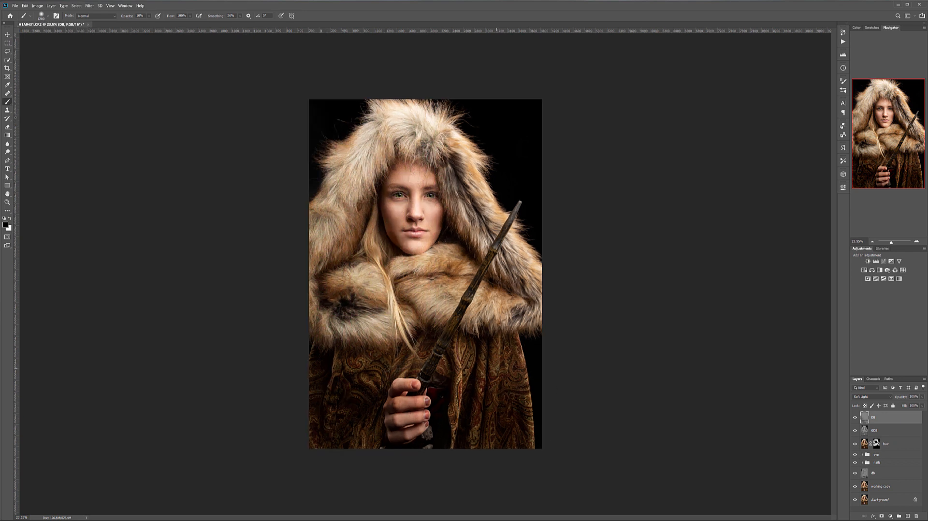
pyautogui.scroll(4, 496, 369)
pyautogui.scroll(-3, 427, 285)
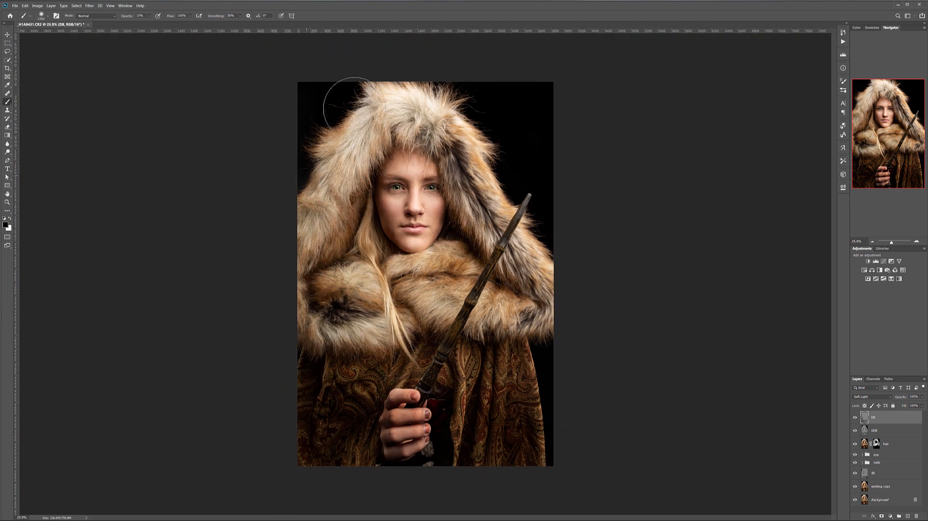
pyautogui.moveTo(297, 184)
pyautogui.mouseDown()
pyautogui.moveTo(328, 191)
pyautogui.moveTo(293, 249)
pyautogui.moveTo(321, 275)
pyautogui.moveTo(316, 311)
pyautogui.moveTo(329, 290)
pyautogui.moveTo(385, 462)
pyautogui.moveTo(461, 443)
pyautogui.mouseUp()
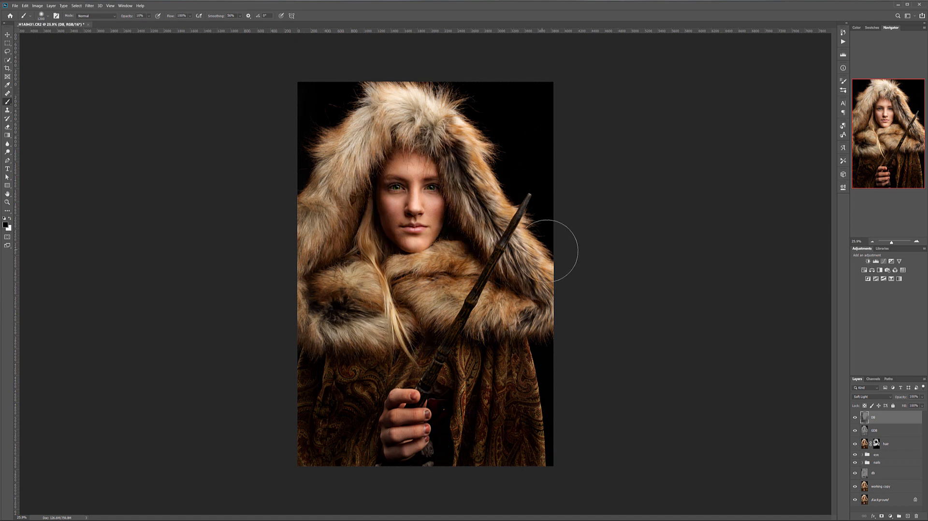
# Step: Dodge the fur and hair around the neck with white on the DB layer, and restore black as the foreground colour
pyautogui.press('x')
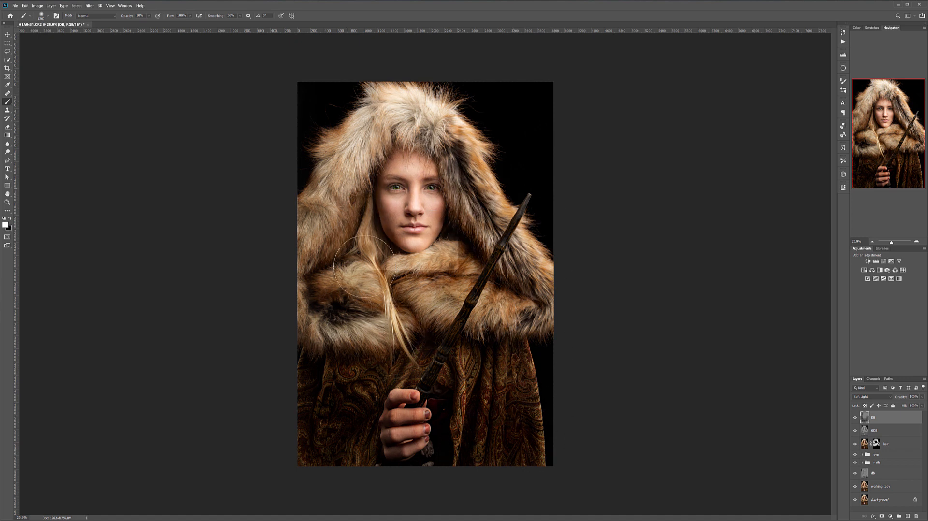
pyautogui.moveTo(465, 241)
pyautogui.mouseDown()
pyautogui.moveTo(451, 193)
pyautogui.moveTo(390, 224)
pyautogui.moveTo(399, 251)
pyautogui.moveTo(521, 140)
pyautogui.moveTo(527, 168)
pyautogui.moveTo(449, 231)
pyautogui.moveTo(356, 235)
pyautogui.mouseUp()
pyautogui.press('x')
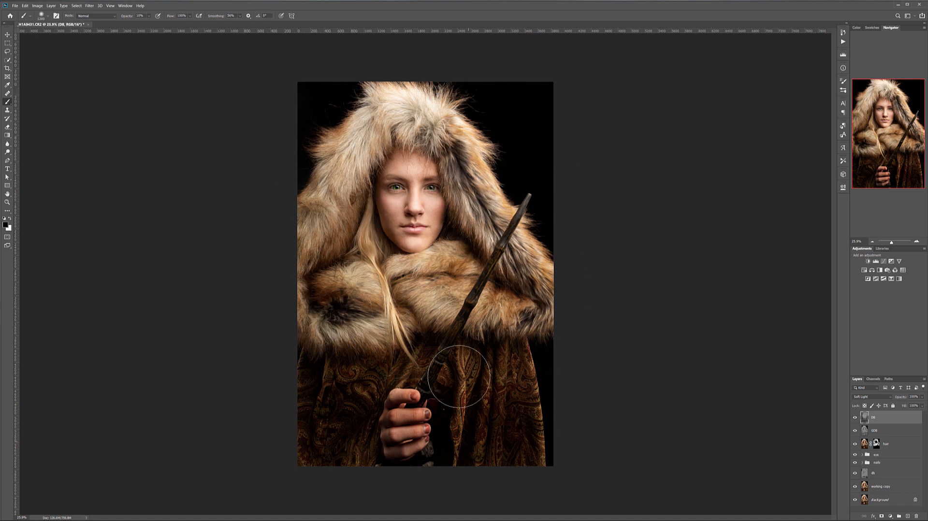
# Step: Examine the dodging and burning at several zoom levels, comparing the portrait with the DB layer off and on
pyautogui.scroll(-5, 432, 375)
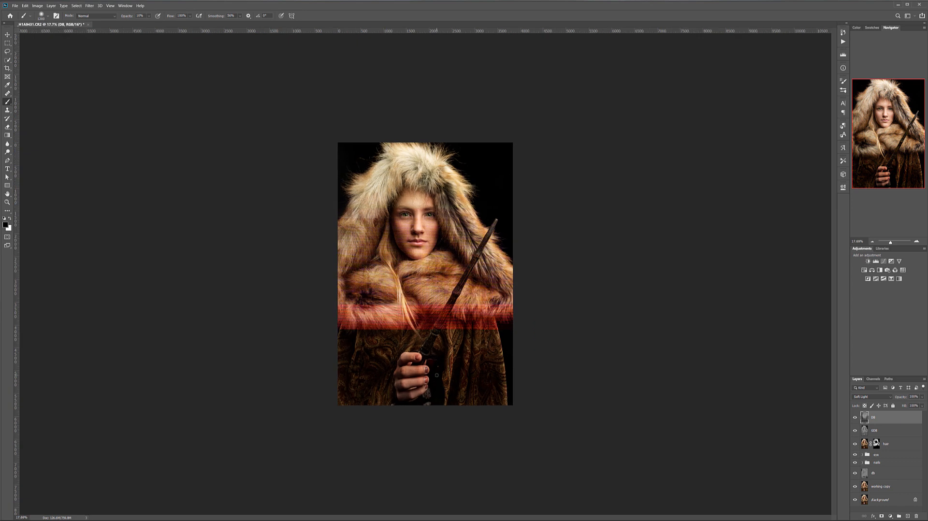
pyautogui.scroll(6, 432, 375)
pyautogui.scroll(-6, 432, 376)
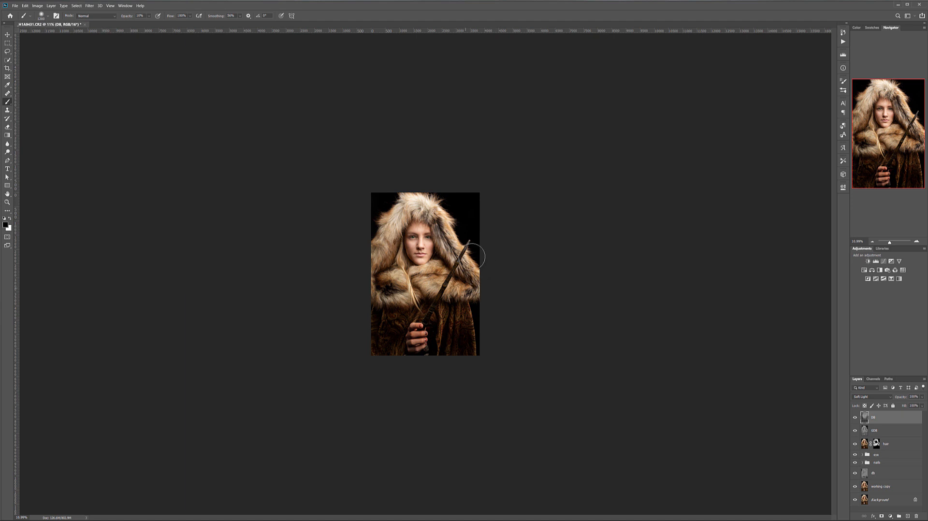
pyautogui.scroll(8, 402, 261)
pyautogui.scroll(3, 411, 266)
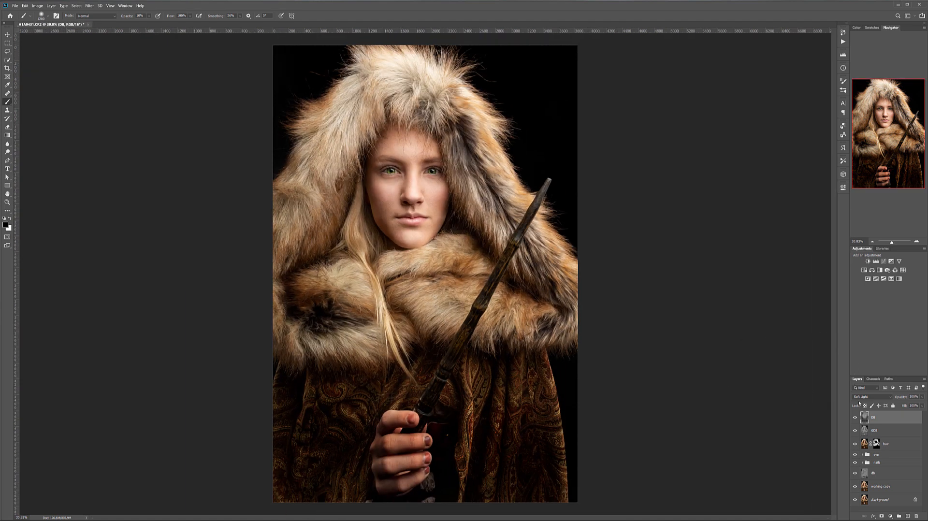
pyautogui.click(855, 418)
pyautogui.click(855, 418)
pyautogui.click(855, 418)
pyautogui.click(854, 418)
pyautogui.click(855, 418)
pyautogui.click(854, 418)
pyautogui.hotkey('ctrl', '0')
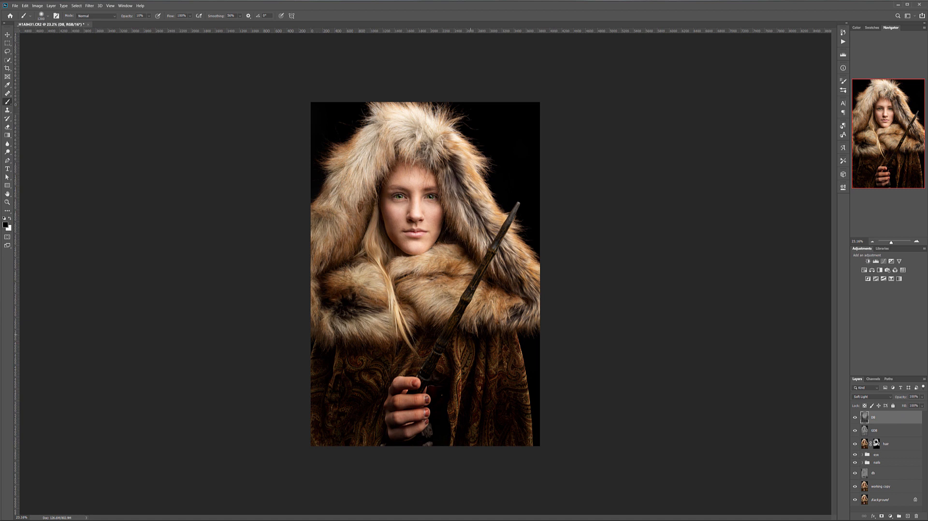
# Step: Stamp all visible layers into a new layer on top and name it test
pyautogui.scroll(-1, 562, 294)
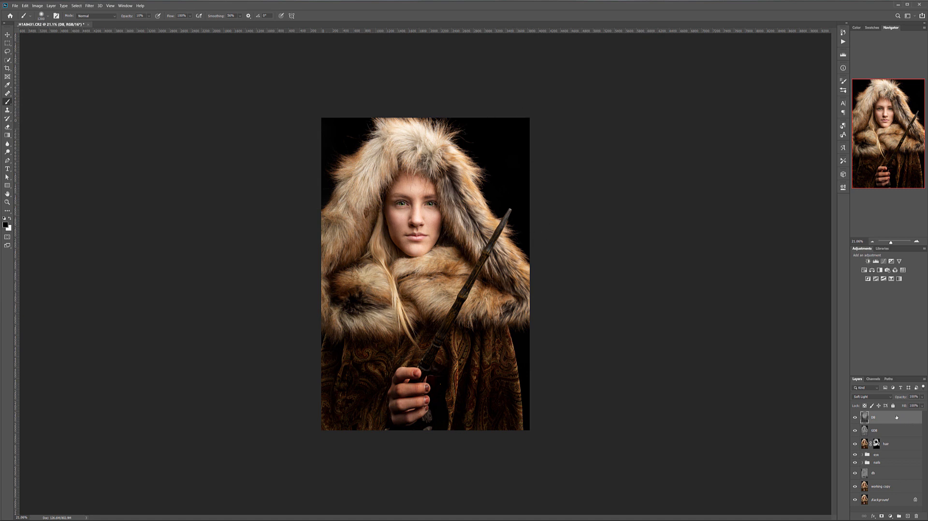
pyautogui.hotkey('ctrl', 'shift', 'alt', 'e')
pyautogui.doubleClick(880, 418)
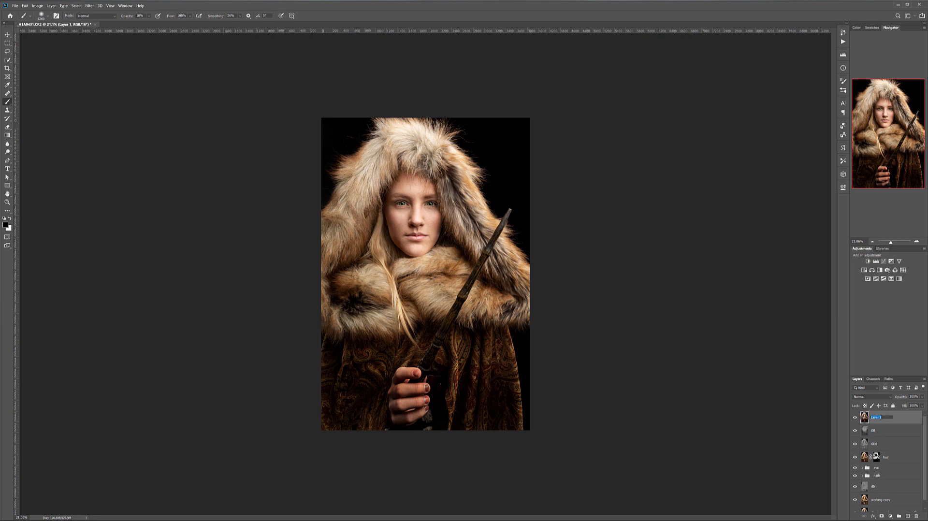
pyautogui.write('tex')
pyautogui.write('test')
pyautogui.press('Return')
# Step: Apply a 13 px Iris Blur to the test layer, with a wide ellipse centred near the chin
pyautogui.click(90, 6)
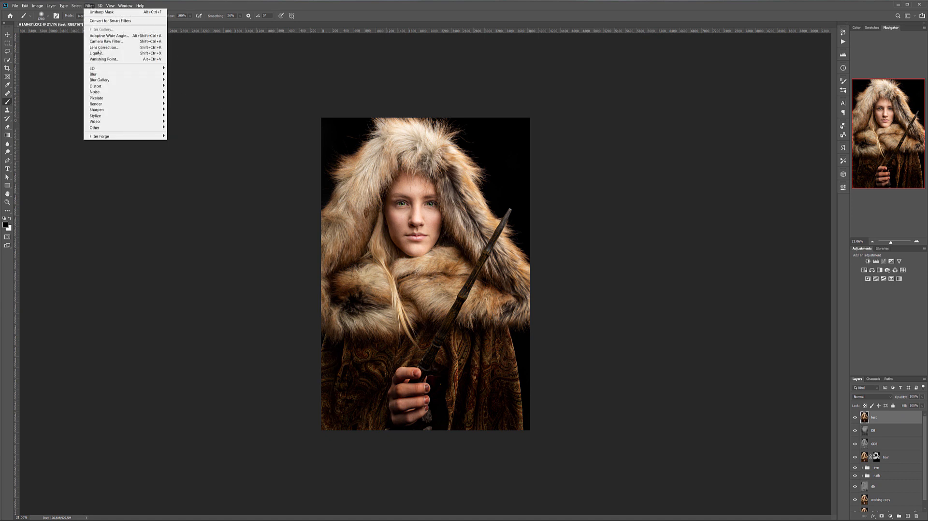
pyautogui.moveTo(130, 84)
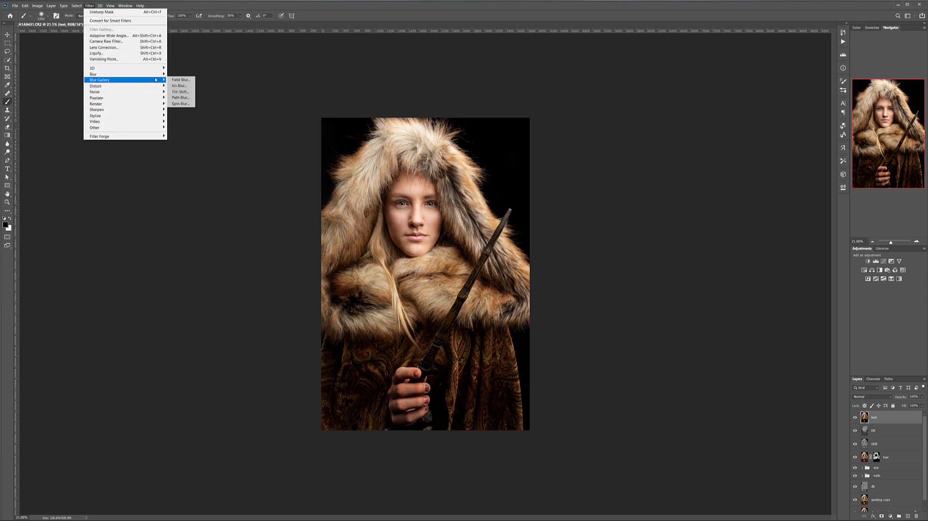
pyautogui.click(181, 81)
pyautogui.moveTo(439, 223); pyautogui.dragTo(431, 187)
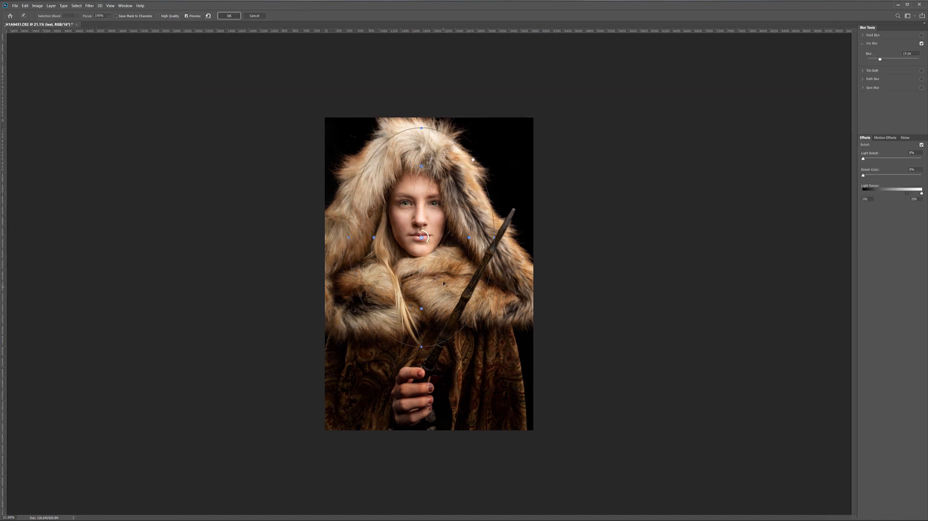
pyautogui.moveTo(422, 255); pyautogui.dragTo(427, 247)
pyautogui.moveTo(442, 346); pyautogui.dragTo(444, 360)
pyautogui.moveTo(424, 246); pyautogui.dragTo(428, 250)
pyautogui.moveTo(457, 201); pyautogui.dragTo(455, 201)
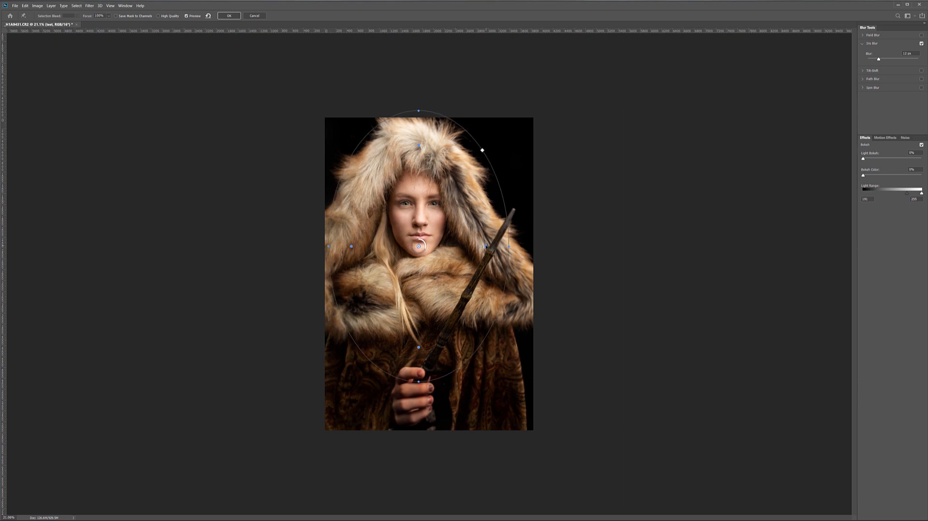
pyautogui.press('Return')
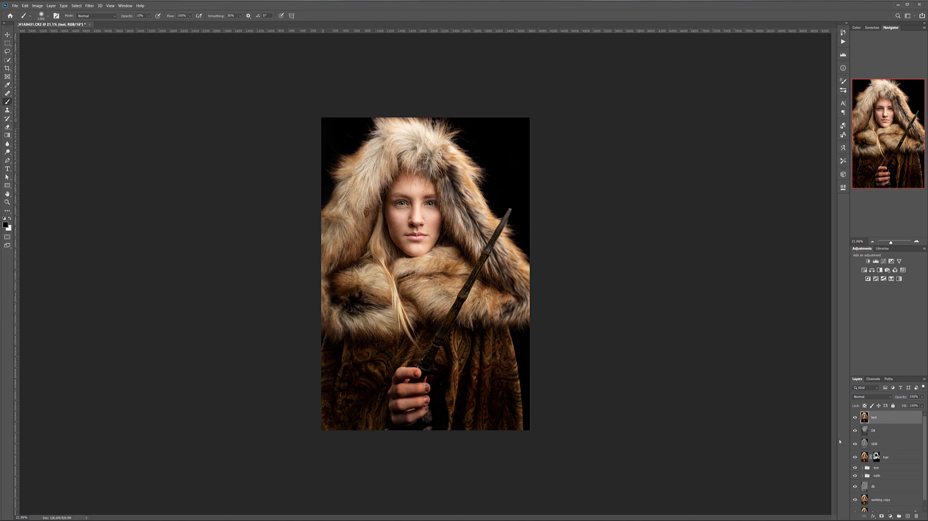
# Step: Set the test layer's blend mode to Soft Light and reduce its opacity for a subtle glow, comparing other blend modes
pyautogui.click(854, 419)
pyautogui.click(862, 397)
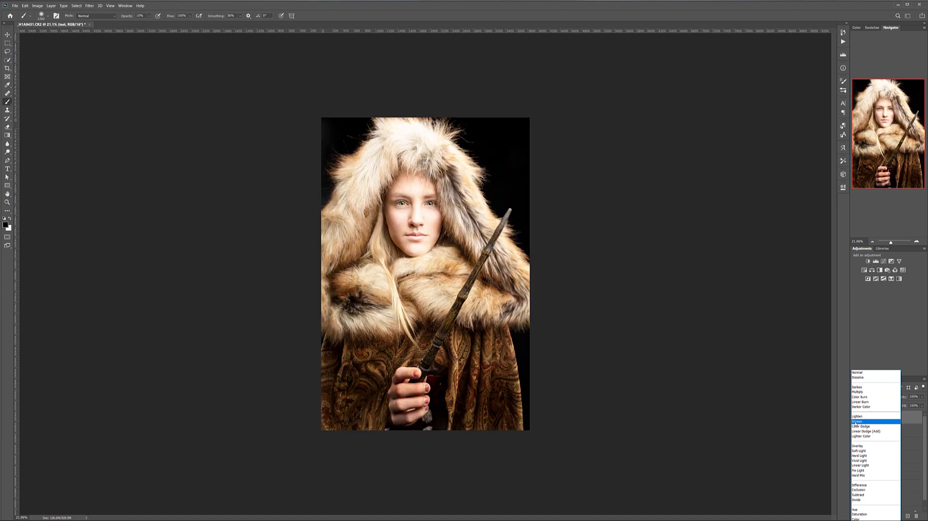
pyautogui.click(859, 451)
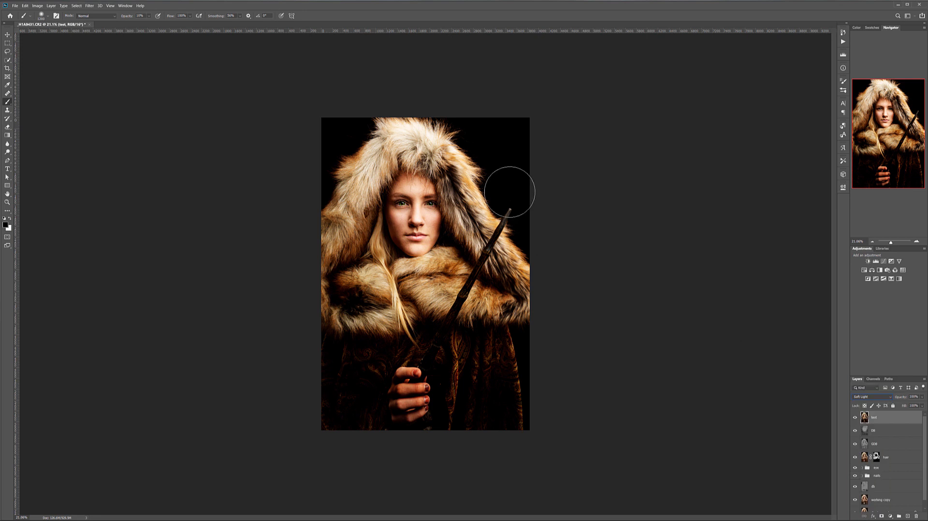
pyautogui.click(923, 397)
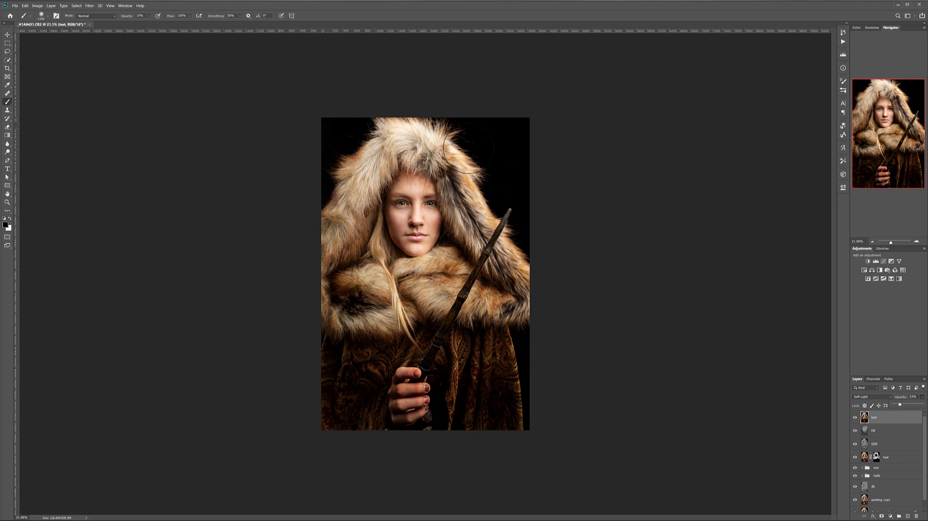
pyautogui.click(883, 396)
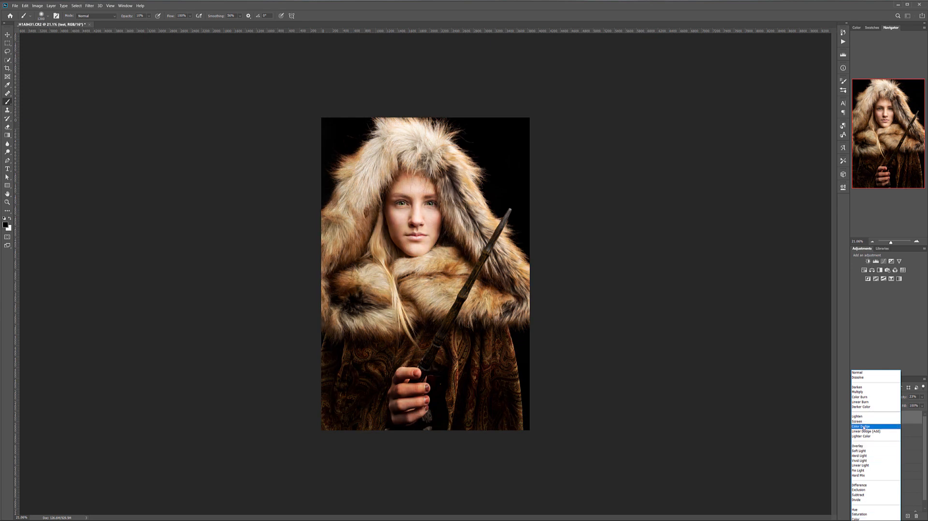
pyautogui.click(916, 431)
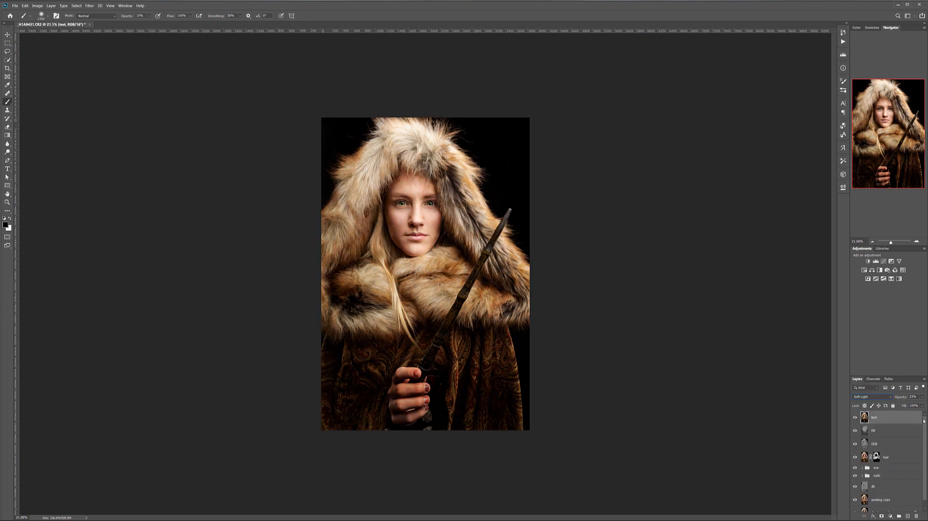
# Step: Rename the test layer as dream and switch to the Move tool
pyautogui.doubleClick(874, 418)
pyautogui.press('Return')
pyautogui.click(7, 34)
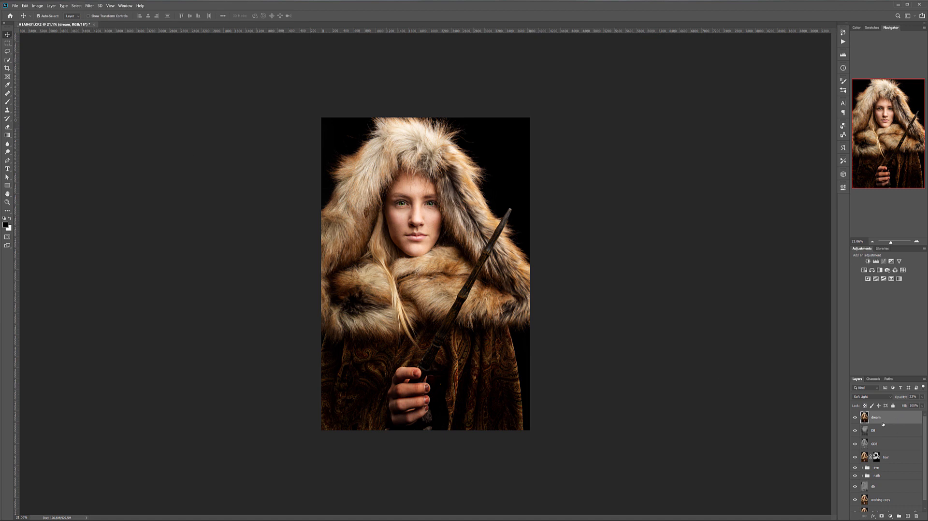
# Step: Stamp all visible layers into a new layer above dream and name it smooth
pyautogui.hotkey('ctrl', 'shift', 'alt', 'e')
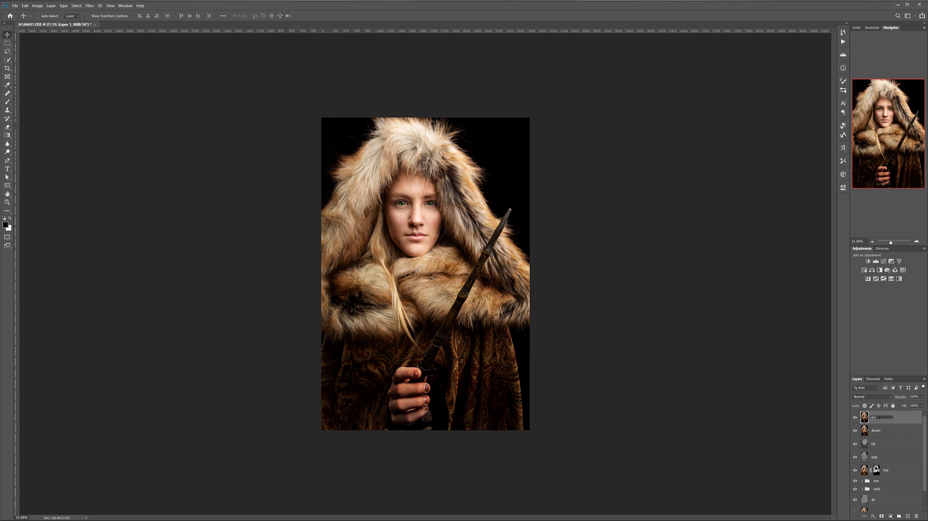
pyautogui.press('Return')
# Step: Apply Dust & Scratches to the smooth layer with a Radius of 25 pixels and a Threshold of 0 levels
pyautogui.scroll(3, 412, 199)
pyautogui.moveTo(389, 216); pyautogui.dragTo(406, 277)
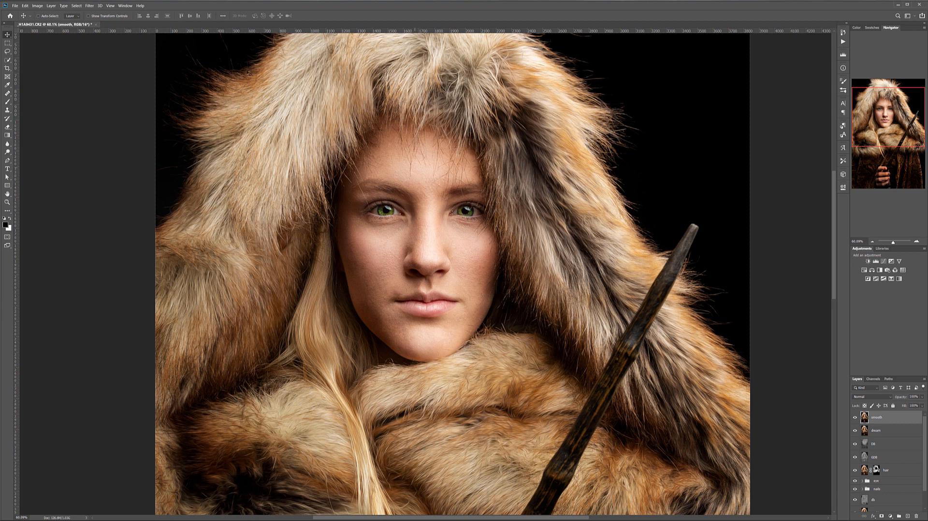
pyautogui.click(90, 5)
pyautogui.moveTo(131, 86)
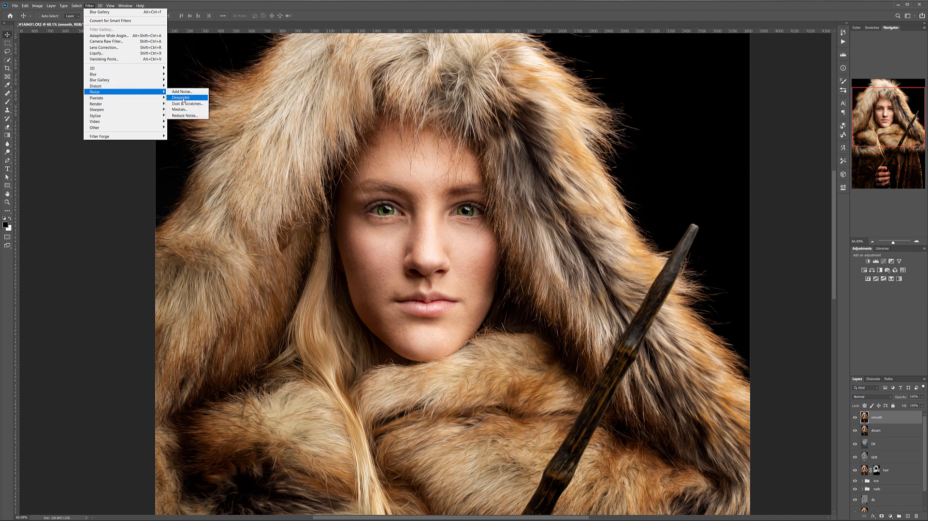
pyautogui.click(184, 104)
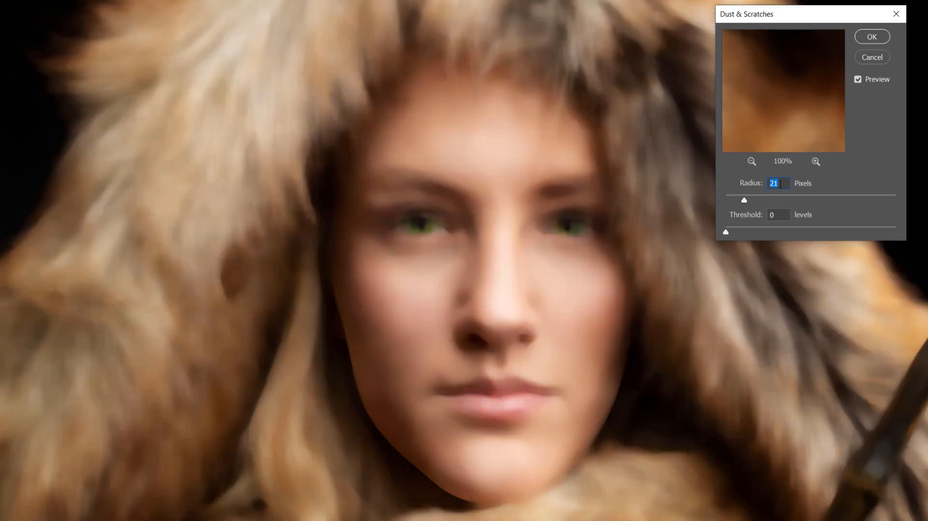
pyautogui.write('25')
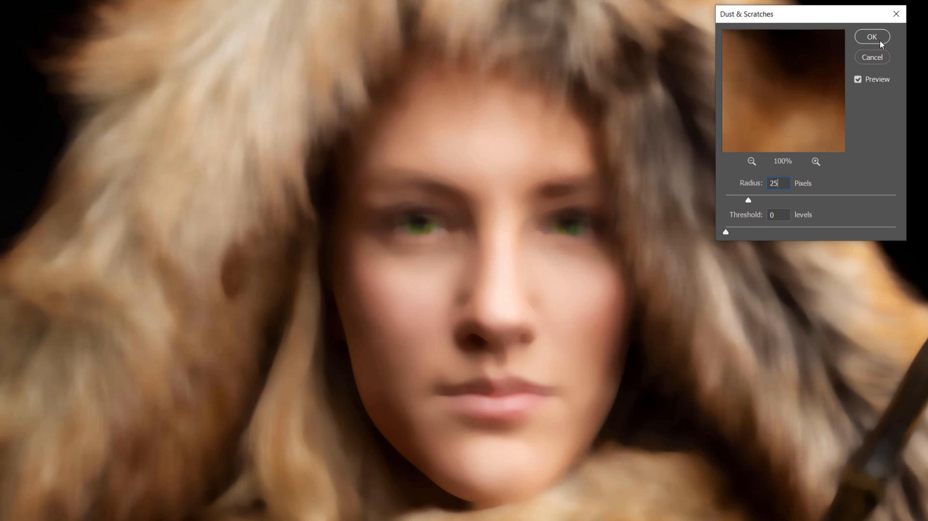
pyautogui.press('Return')
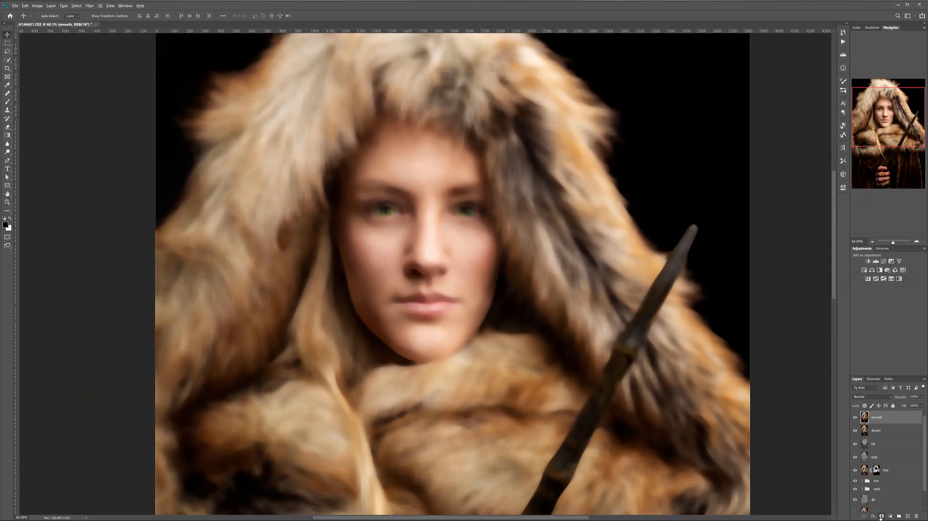
# Step: Add a black mask hiding the smooth layer and prepare a much smaller white brush for painting on it
pyautogui.keyDown('alt'); pyautogui.click(881, 517); pyautogui.keyUp('alt')
pyautogui.click(8, 102)
pyautogui.press('[')
pyautogui.press('[')
pyautogui.press('[')
pyautogui.press('[')
pyautogui.press('[')
pyautogui.press('[')
pyautogui.press('[')
pyautogui.press('[')
pyautogui.press('[')
pyautogui.press('[')
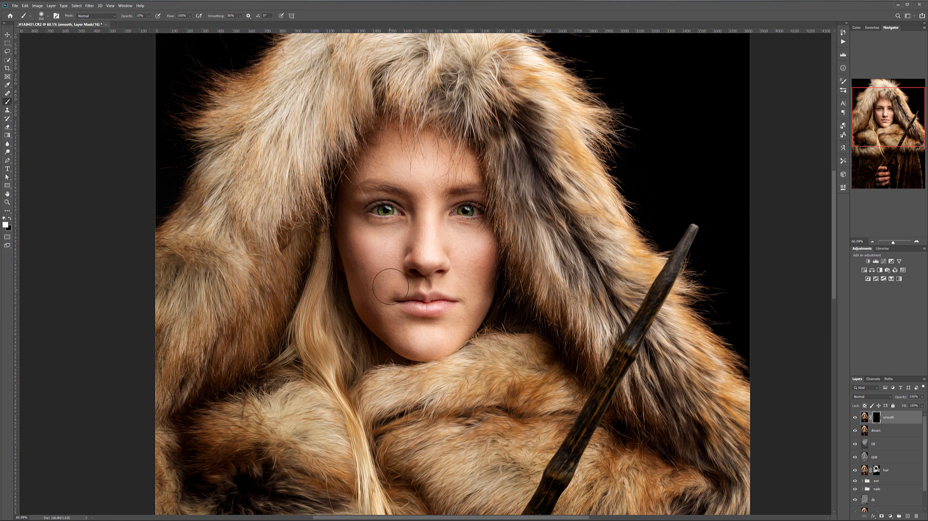
# Step: Reveal the skin smoothing on the cheek and chin by painting white on the smooth layer's mask, reducing the brush size
pyautogui.scroll(5, 387, 270)
pyautogui.moveTo(371, 285)
pyautogui.mouseDown()
pyautogui.moveTo(346, 210)
pyautogui.moveTo(277, 193)
pyautogui.moveTo(290, 239)
pyautogui.moveTo(370, 311)
pyautogui.mouseUp()
pyautogui.press('[')
pyautogui.press('[')
pyautogui.press('[')
pyautogui.press('[')
pyautogui.moveTo(382, 344)
pyautogui.mouseDown()
pyautogui.moveTo(360, 369)
pyautogui.moveTo(378, 342)
pyautogui.moveTo(389, 390)
pyautogui.moveTo(401, 391)
pyautogui.moveTo(357, 445)
pyautogui.moveTo(407, 443)
pyautogui.moveTo(421, 381)
pyautogui.moveTo(447, 414)
pyautogui.mouseUp()
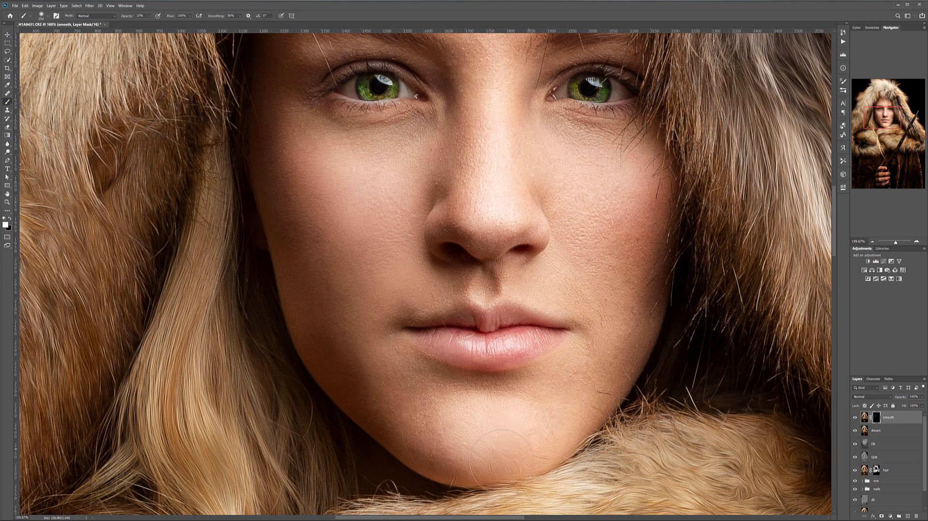
# Step: Reveal the skin smoothing on the forehead, nose and cheeks by painting white on the smooth layer's mask with a smaller brush
pyautogui.press('[')
pyautogui.press('[')
pyautogui.moveTo(522, 217); pyautogui.dragTo(548, 391)
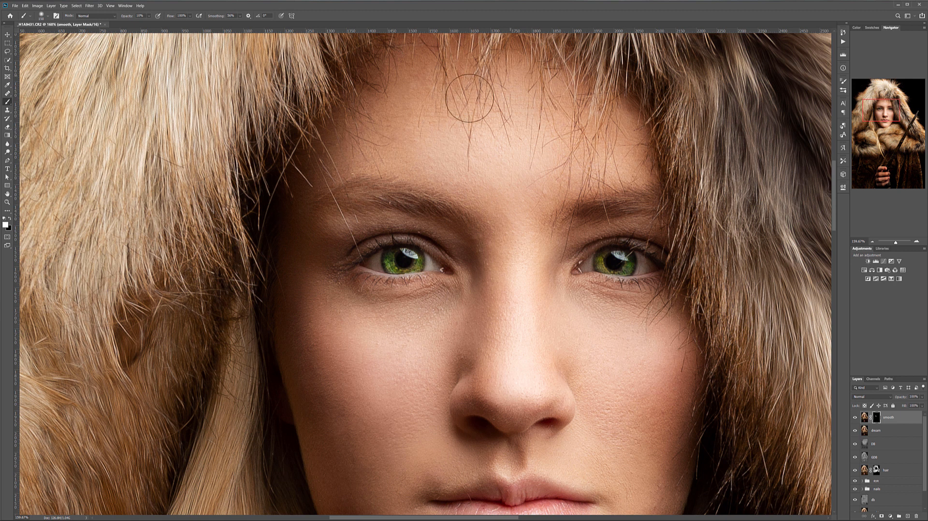
pyautogui.moveTo(539, 70); pyautogui.dragTo(537, 117)
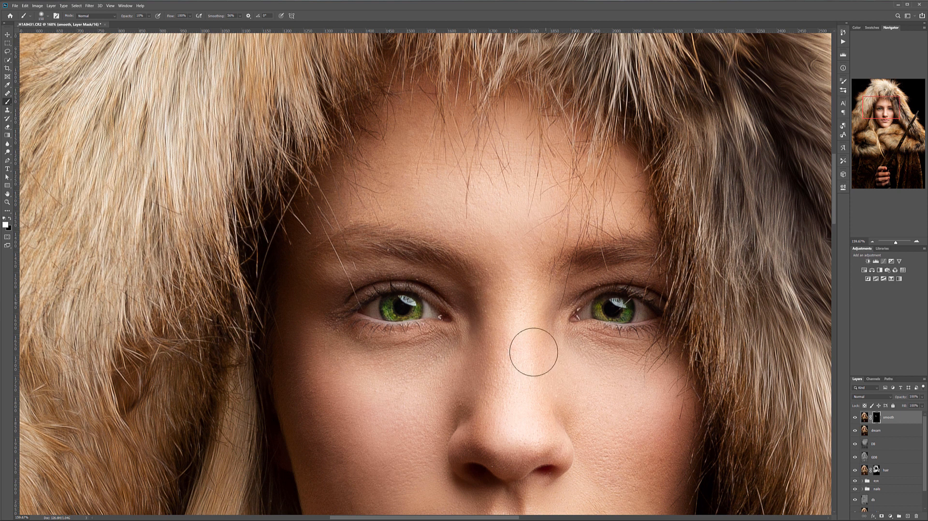
pyautogui.moveTo(434, 418); pyautogui.dragTo(415, 258)
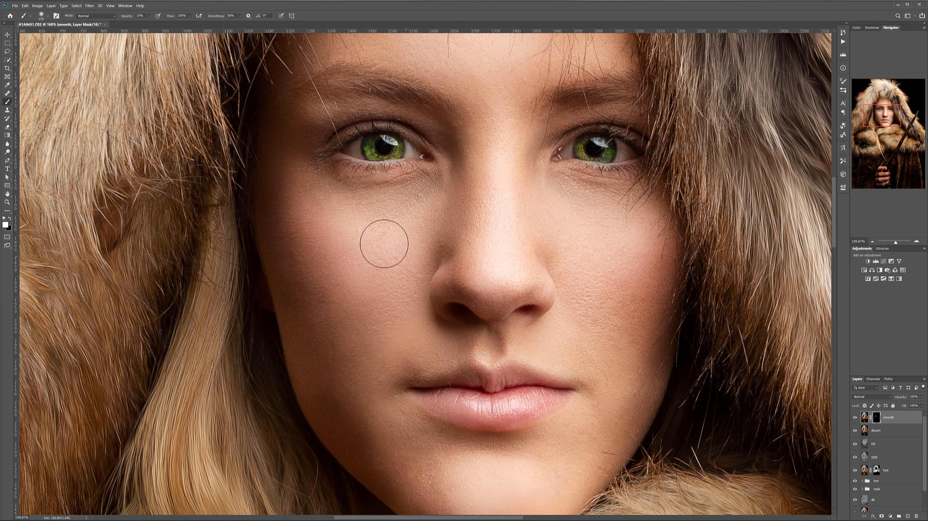
# Step: Reveal the smoothing on the fingers through the smooth layer's mask and compare the whole image with that layer hidden and shown
pyautogui.scroll(-10, 435, 266)
pyautogui.scroll(-15, 441, 315)
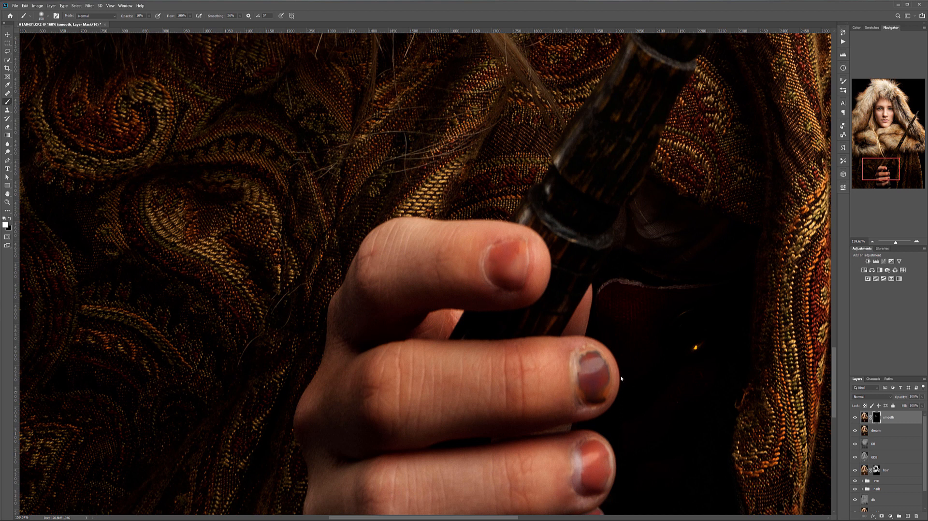
pyautogui.scroll(-5, 605, 358)
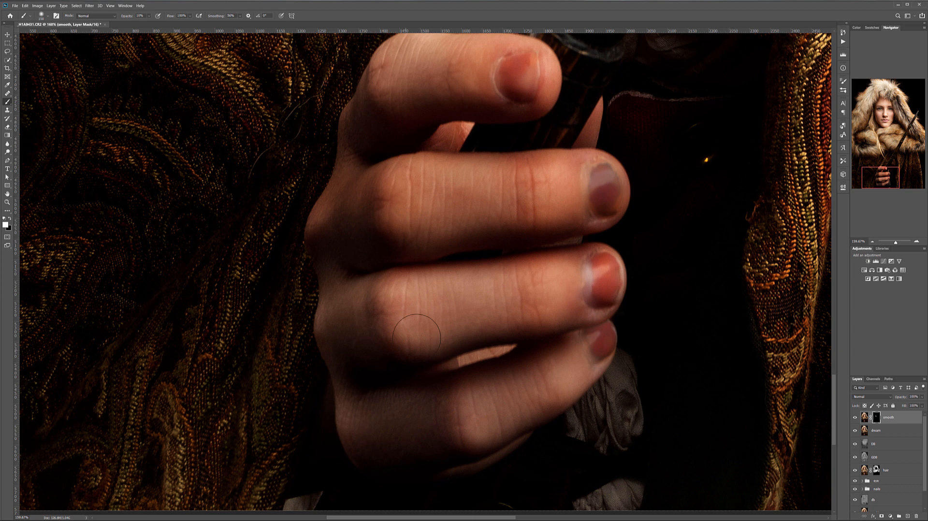
pyautogui.scroll(-5, 437, 283)
pyautogui.scroll(-3, 441, 193)
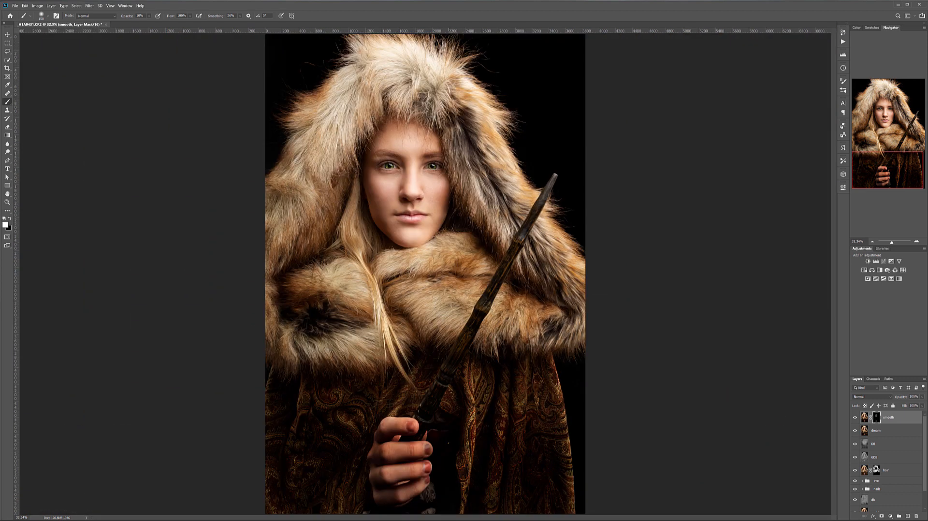
pyautogui.scroll(-1, 415, 190)
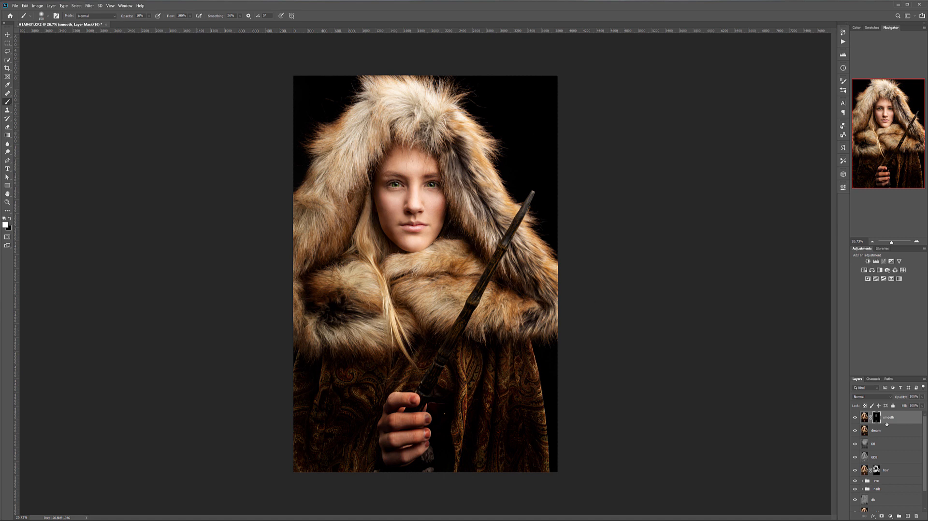
pyautogui.click(854, 418)
pyautogui.click(855, 418)
pyautogui.click(856, 417)
# Step: Add a Curves adjustment layer above smooth, name it color, and set its blend mode to Color
pyautogui.click(890, 516)
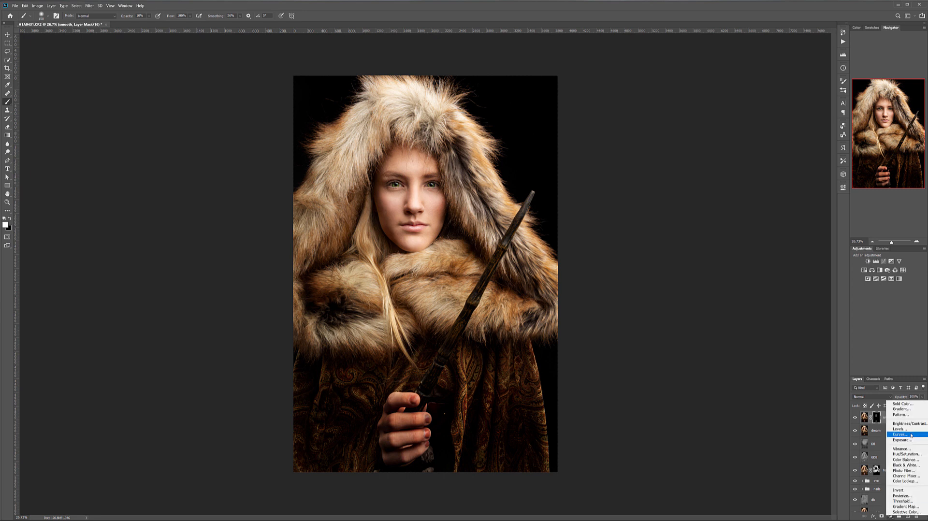
pyautogui.click(900, 434)
pyautogui.doubleClick(891, 418)
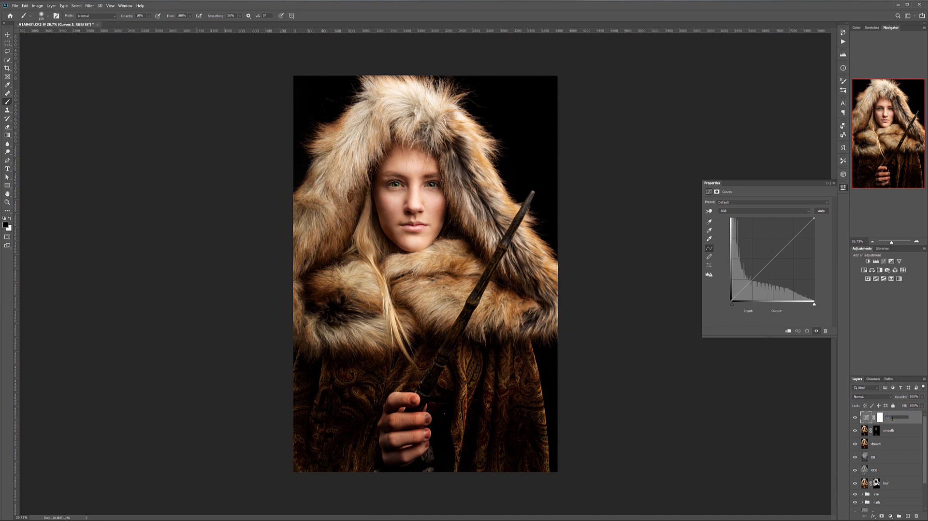
pyautogui.write('color')
pyautogui.press('Return')
pyautogui.click(890, 397)
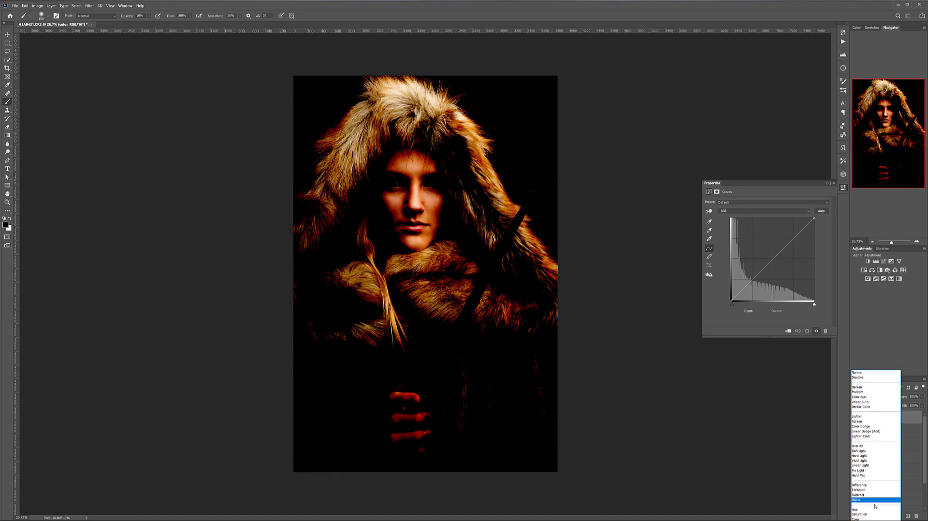
pyautogui.click(858, 519)
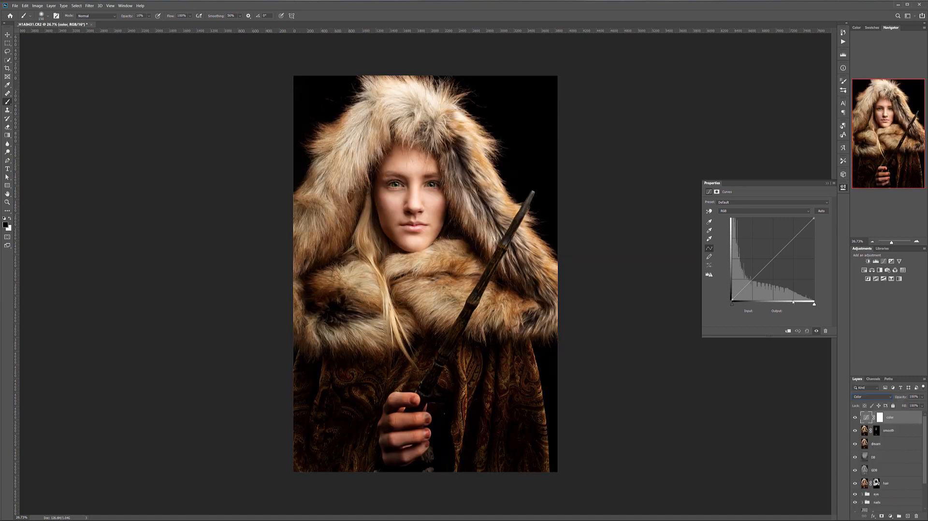
# Step: Tint the shadows blue by lifting the black point of the color layer's Blue curve while anchoring its midtones near the diagonal
pyautogui.click(727, 211)
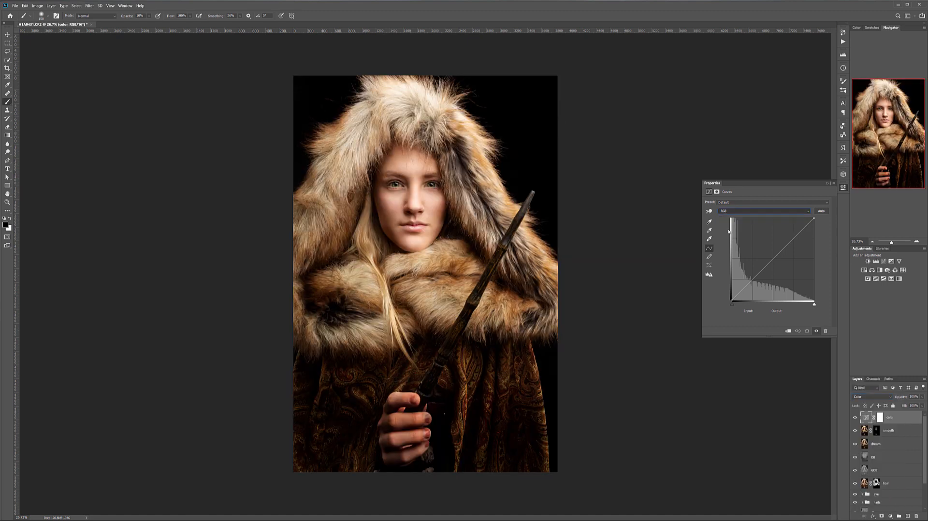
pyautogui.click(730, 231)
pyautogui.moveTo(734, 298); pyautogui.dragTo(733, 291)
pyautogui.moveTo(771, 255); pyautogui.dragTo(775, 261)
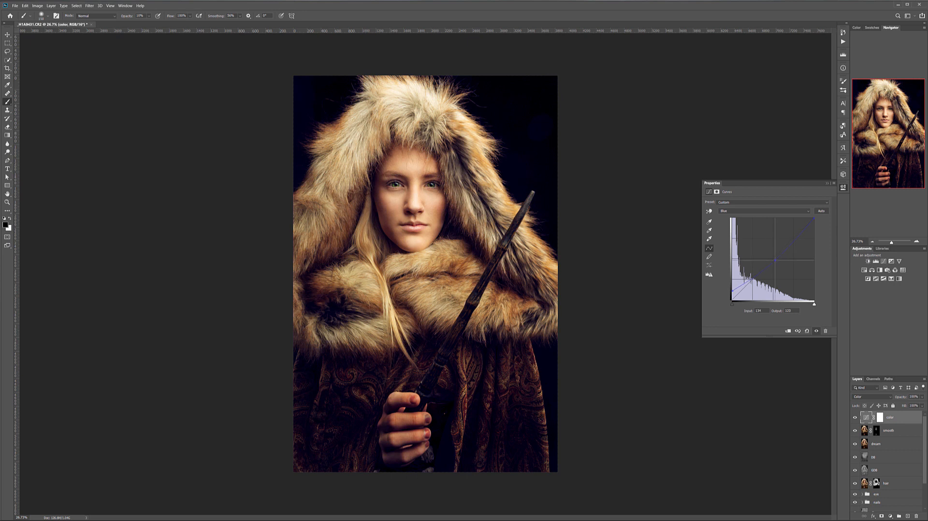
pyautogui.moveTo(732, 300); pyautogui.dragTo(733, 291)
# Step: Set the Red curve's black point to Input 18, anchor its shadows and midtones near the diagonal, and lower the color layer's opacity
pyautogui.click(740, 211)
pyautogui.click(740, 218)
pyautogui.moveTo(732, 300)
pyautogui.mouseDown()
pyautogui.moveTo(714, 287)
pyautogui.moveTo(739, 306)
pyautogui.mouseUp()
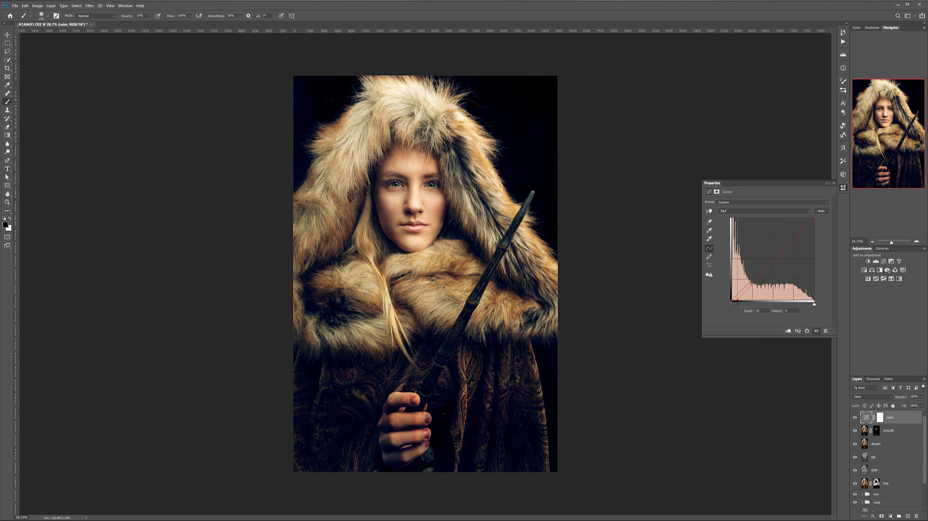
pyautogui.click(748, 287)
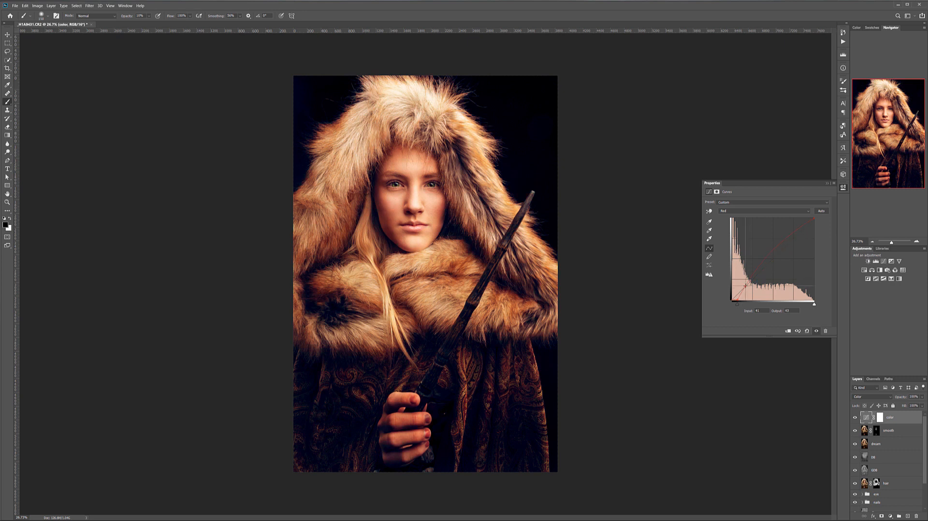
pyautogui.moveTo(771, 253); pyautogui.dragTo(777, 260)
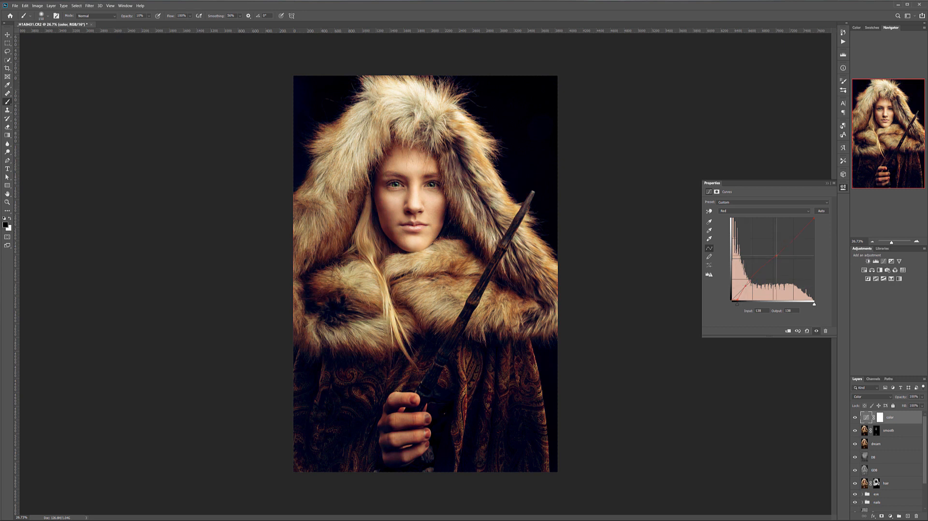
pyautogui.click(747, 285)
pyautogui.moveTo(747, 287); pyautogui.dragTo(748, 288)
pyautogui.click(921, 398)
pyautogui.moveTo(923, 405)
pyautogui.mouseDown()
pyautogui.moveTo(894, 406)
pyautogui.moveTo(909, 409)
pyautogui.mouseUp()
# Step: Add a Black & White adjustment layer with Reds, Yellows, Cyans, Blues and Magentas darkened and Greens raised
pyautogui.click(890, 516)
pyautogui.click(921, 466)
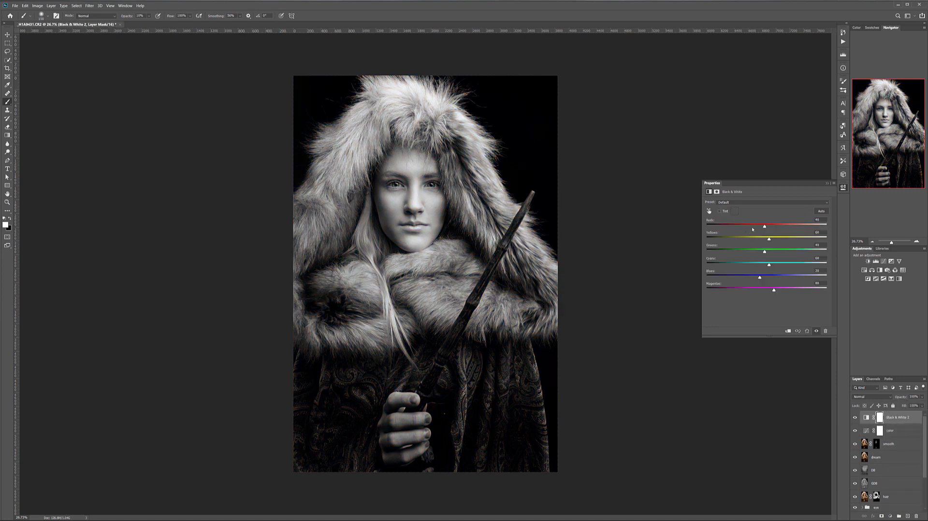
pyautogui.moveTo(764, 226)
pyautogui.mouseDown()
pyautogui.moveTo(752, 226)
pyautogui.moveTo(752, 240)
pyautogui.moveTo(749, 227)
pyautogui.mouseUp()
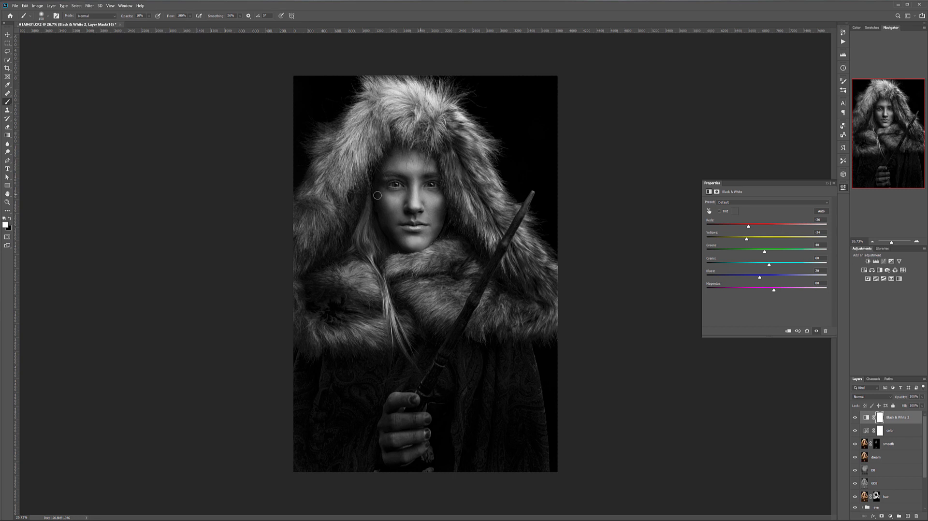
pyautogui.moveTo(769, 266); pyautogui.dragTo(732, 290)
pyautogui.moveTo(765, 251)
pyautogui.mouseDown()
pyautogui.moveTo(724, 252)
pyautogui.moveTo(780, 251)
pyautogui.mouseUp()
# Step: Lower the Black & White layer's opacity for partial desaturation and move the layer beneath color
pyautogui.click(921, 396)
pyautogui.moveTo(921, 404); pyautogui.dragTo(885, 405)
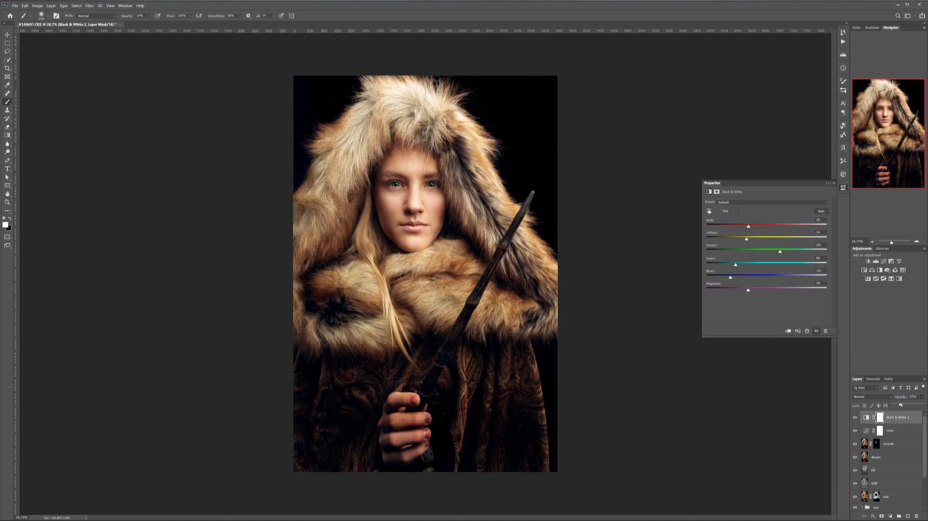
pyautogui.moveTo(902, 405); pyautogui.dragTo(903, 406)
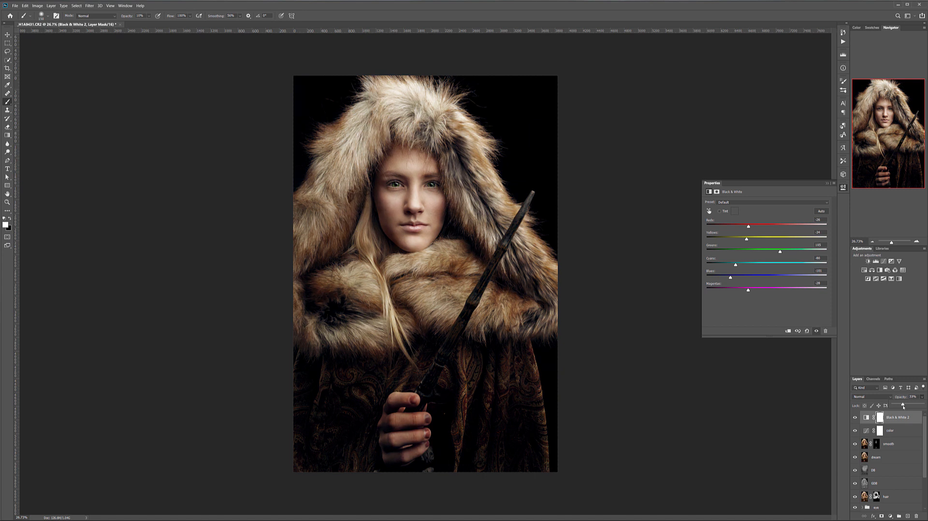
pyautogui.moveTo(903, 407); pyautogui.dragTo(907, 433)
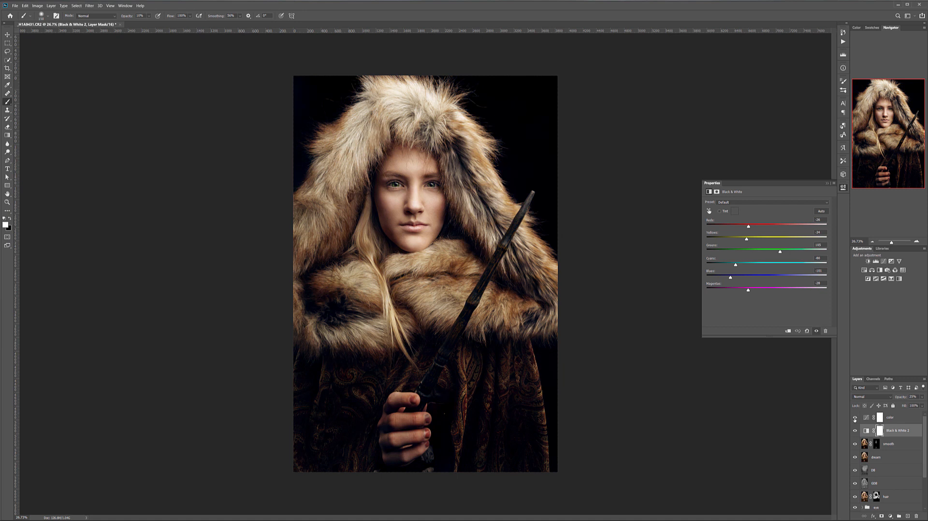
# Step: Compare the image with and without the Black & White layer and fine-tune its opacity
pyautogui.click(856, 431)
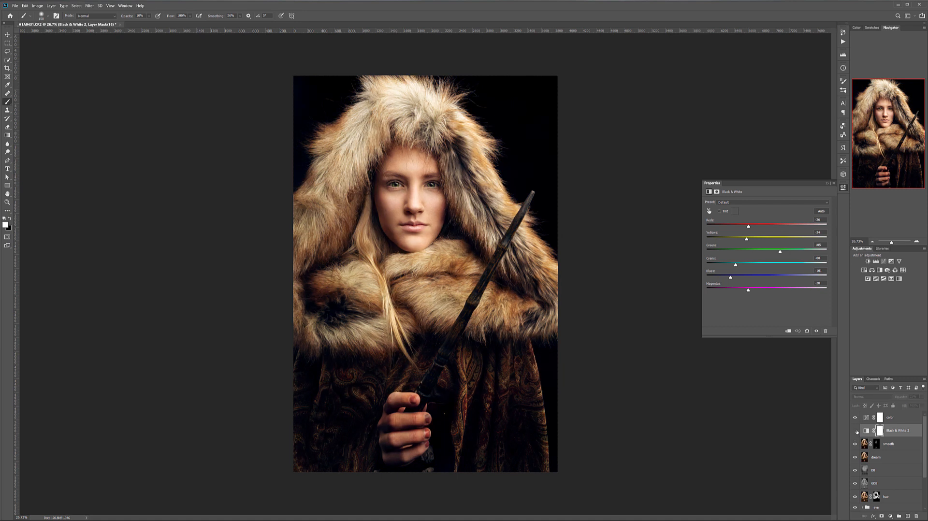
pyautogui.click(856, 431)
pyautogui.click(856, 431)
pyautogui.click(856, 431)
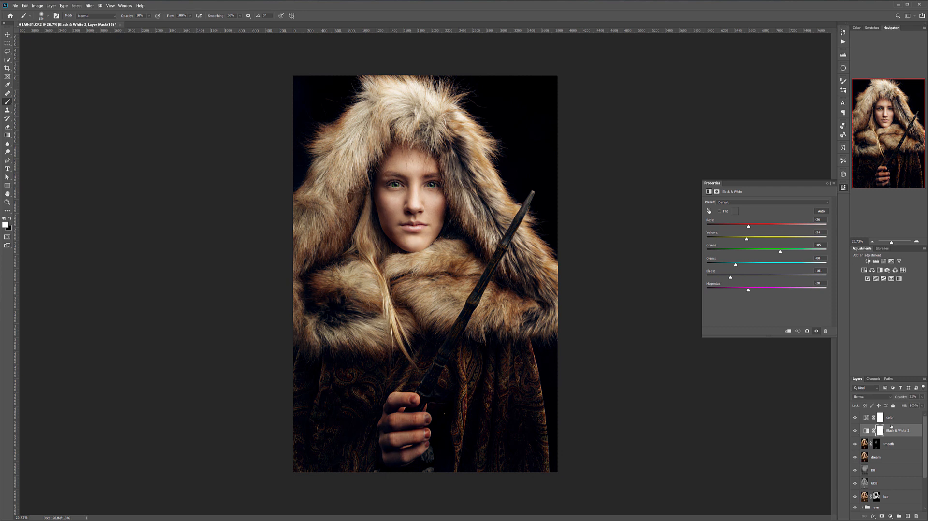
pyautogui.click(922, 397)
pyautogui.moveTo(900, 406)
pyautogui.mouseDown()
pyautogui.moveTo(914, 405)
pyautogui.moveTo(900, 405)
pyautogui.mouseUp()
pyautogui.click(855, 430)
pyautogui.click(856, 430)
pyautogui.click(856, 431)
pyautogui.click(856, 431)
pyautogui.click(856, 431)
pyautogui.click(855, 430)
pyautogui.click(923, 398)
pyautogui.moveTo(899, 405); pyautogui.dragTo(899, 405)
# Step: Add another Curves adjustment layer above color and set its blend mode to Luminosity
pyautogui.click(913, 433)
pyautogui.click(913, 433)
pyautogui.click(905, 419)
pyautogui.click(880, 417)
pyautogui.click(890, 517)
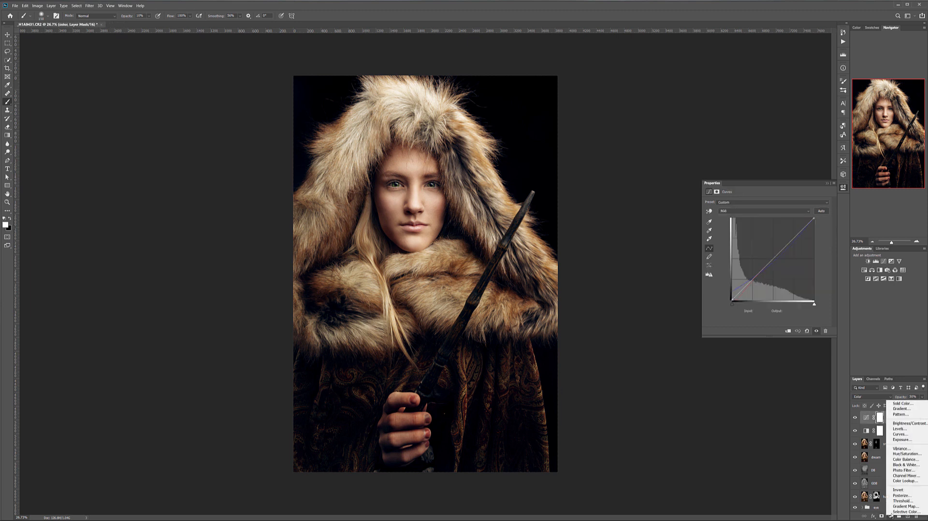
pyautogui.click(908, 434)
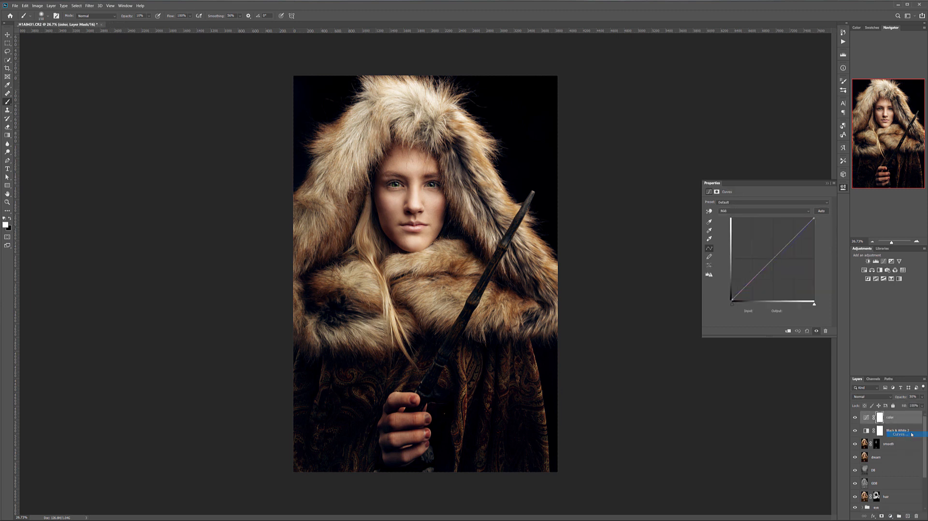
pyautogui.click(870, 397)
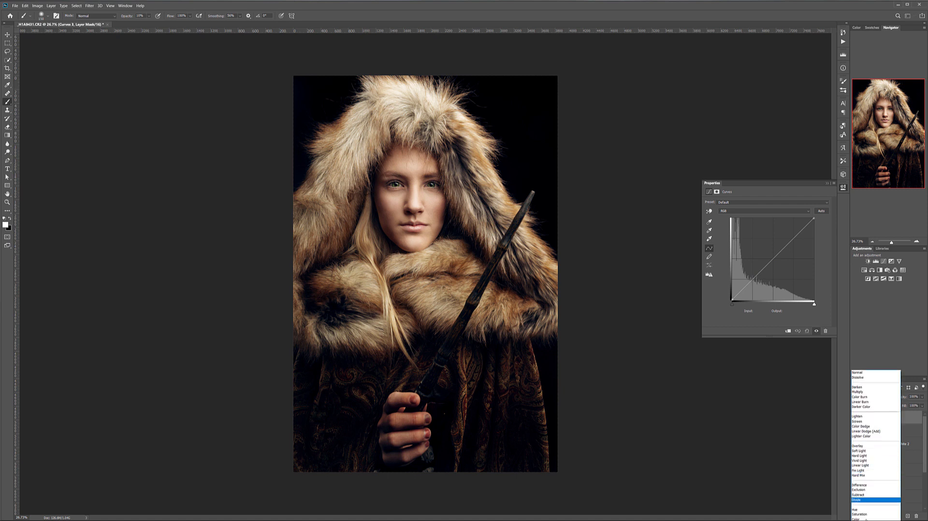
pyautogui.click(865, 506)
pyautogui.click(866, 418)
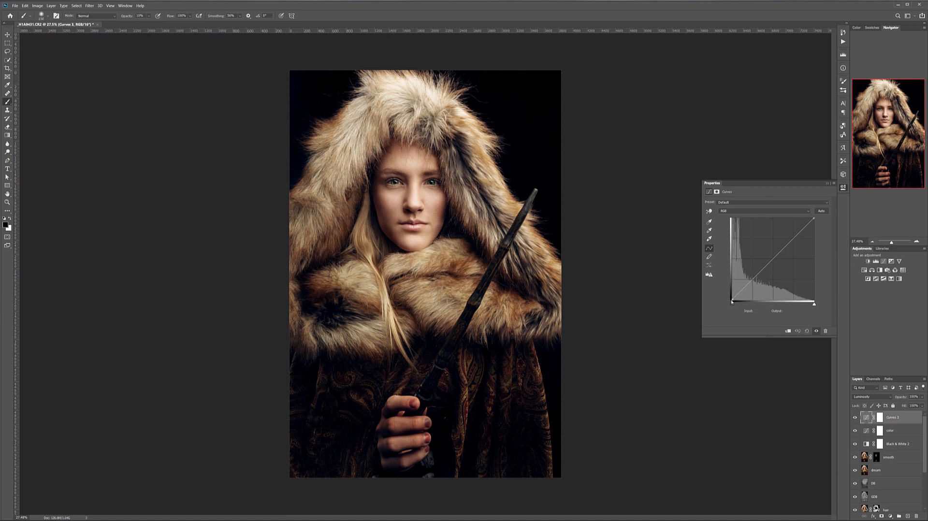
# Step: Fade the luminosity curve by lifting the black point and lowering the white point slightly, with added midtone and shadow points
pyautogui.moveTo(732, 301); pyautogui.dragTo(732, 295)
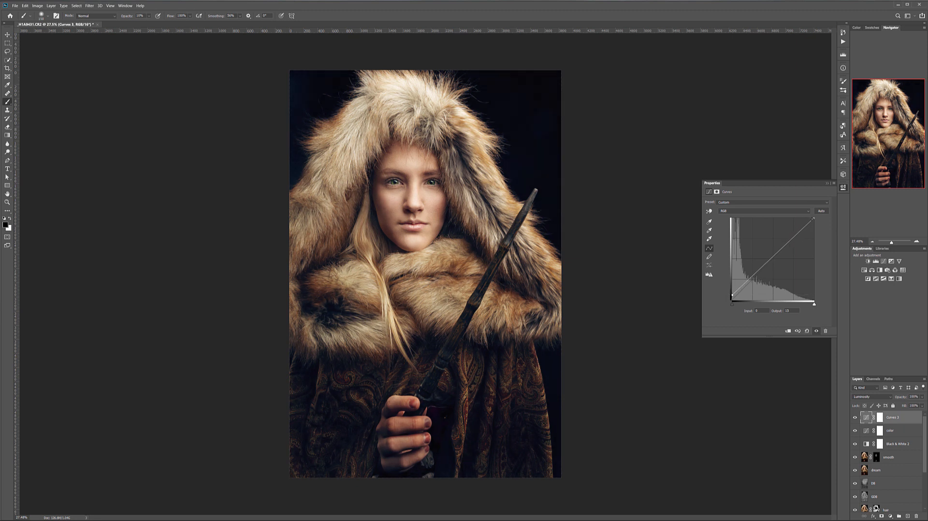
pyautogui.moveTo(813, 217); pyautogui.dragTo(813, 220)
pyautogui.moveTo(775, 263); pyautogui.dragTo(774, 254)
pyautogui.moveTo(732, 295); pyautogui.dragTo(732, 296)
pyautogui.click(747, 281)
# Step: Compare the image with and without the luminosity Curves layer, and reduce its black point to Output 7
pyautogui.click(855, 417)
pyautogui.click(855, 417)
pyautogui.click(855, 417)
pyautogui.click(855, 417)
pyautogui.press('Down')
pyautogui.press('Down')
pyautogui.press('Down')
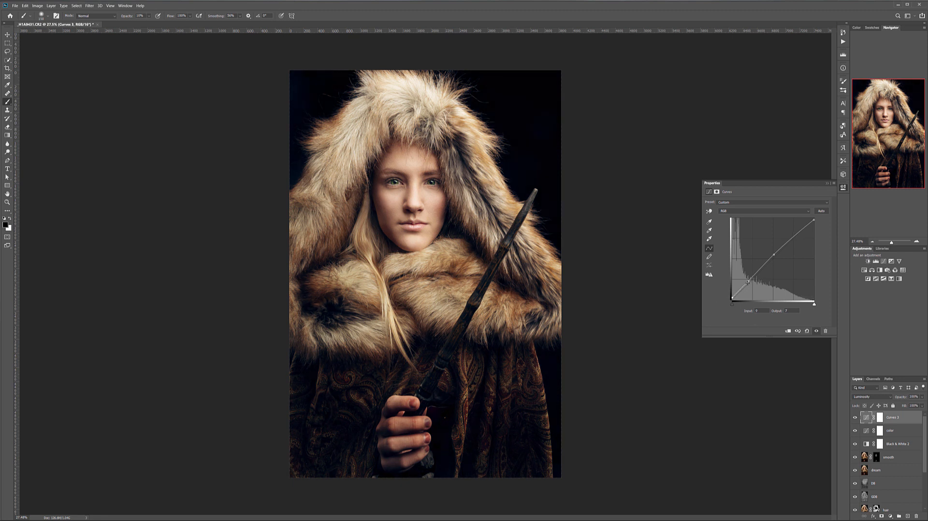
# Step: Lower the luminosity curve's shadow point slightly, set its midtone point to Input 140 and Output 135, and compare before and after
pyautogui.moveTo(747, 282); pyautogui.dragTo(749, 283)
pyautogui.moveTo(773, 255); pyautogui.dragTo(777, 257)
pyautogui.click(855, 418)
pyautogui.click(855, 418)
pyautogui.click(855, 417)
pyautogui.click(855, 417)
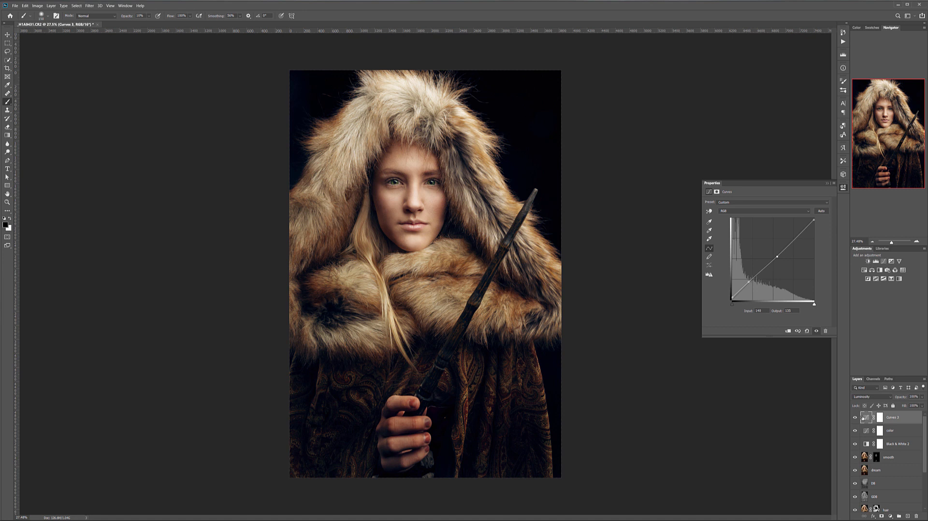
# Step: Add a Curves layer with the white point at Output 0 to blacken the image, and select a rectangle slightly inside the image edges
pyautogui.click(890, 516)
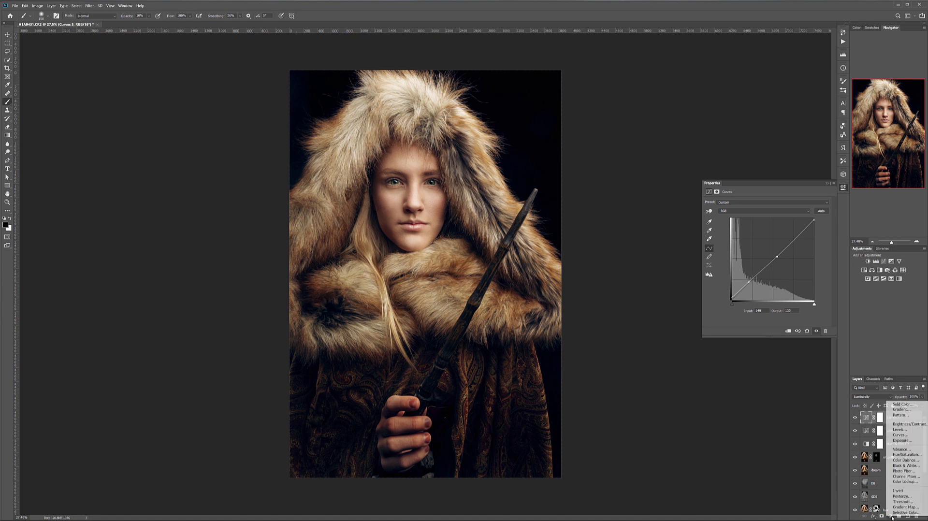
pyautogui.click(899, 435)
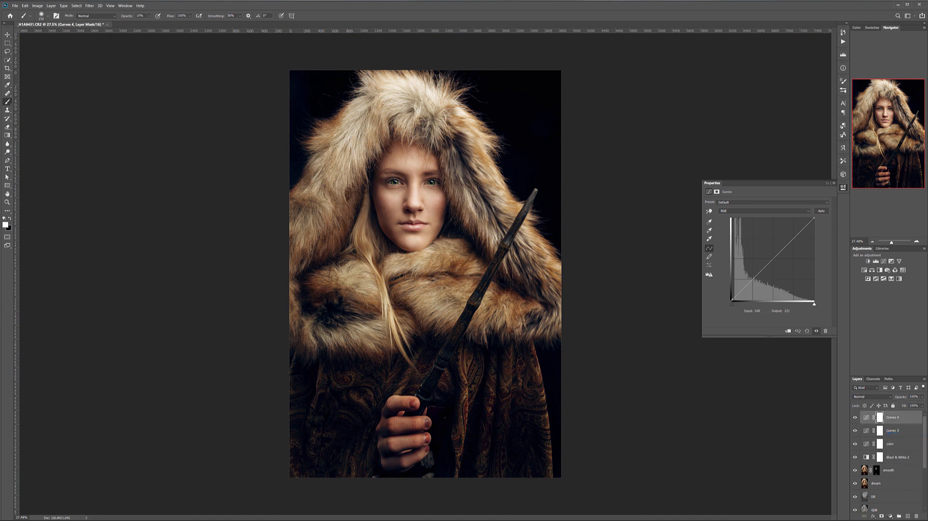
pyautogui.moveTo(814, 218); pyautogui.dragTo(814, 300)
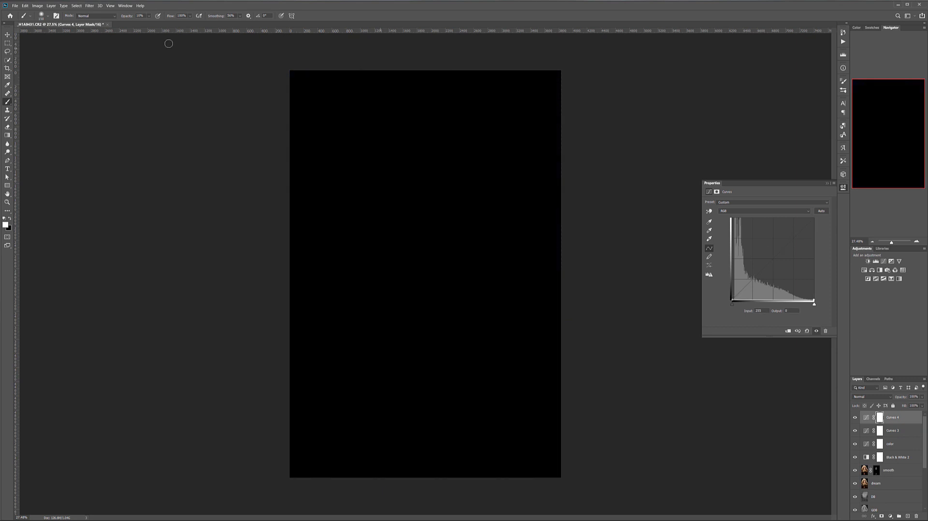
pyautogui.click(7, 43)
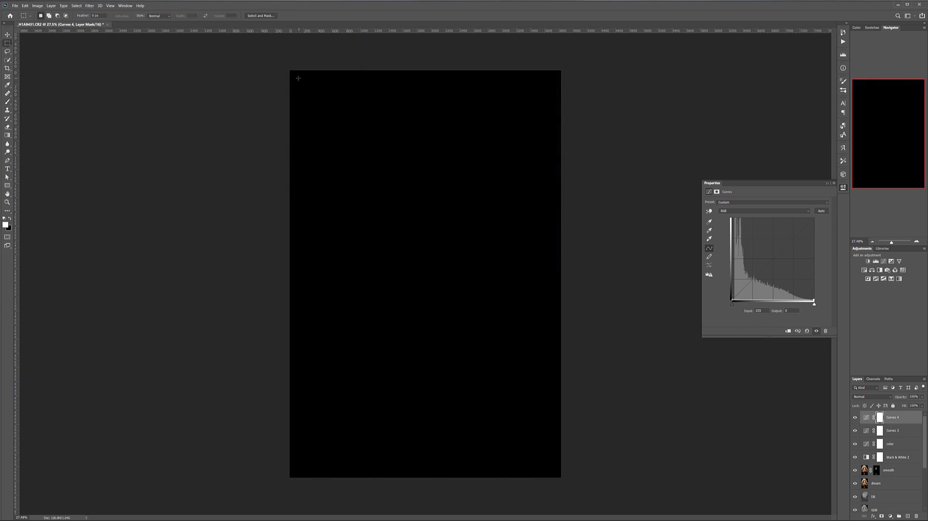
pyautogui.moveTo(294, 75); pyautogui.dragTo(558, 473)
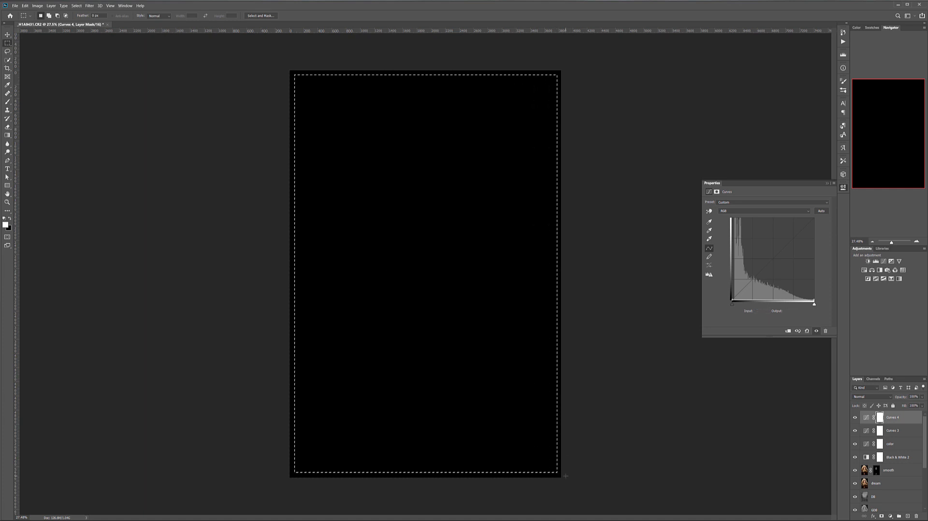
# Step: Fill the selected area of the black Curves layer's mask with black, deselect, and feather the mask to about 620 px
pyautogui.hotkey('ctrl', 'BackSpace')
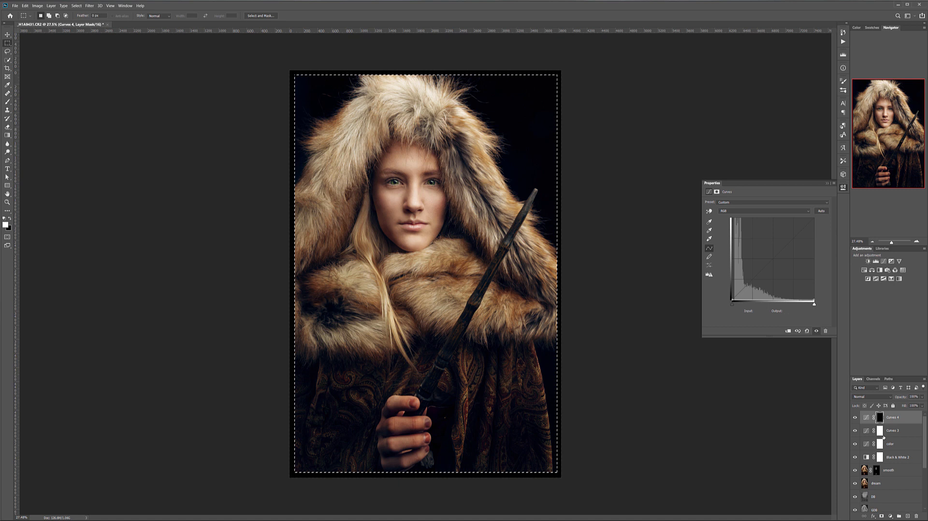
pyautogui.hotkey('ctrl', 'd')
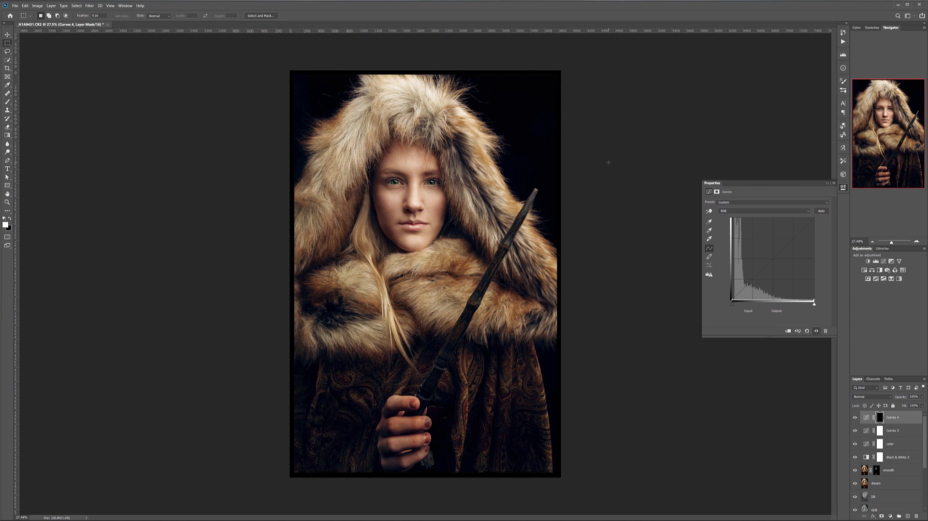
pyautogui.click(717, 192)
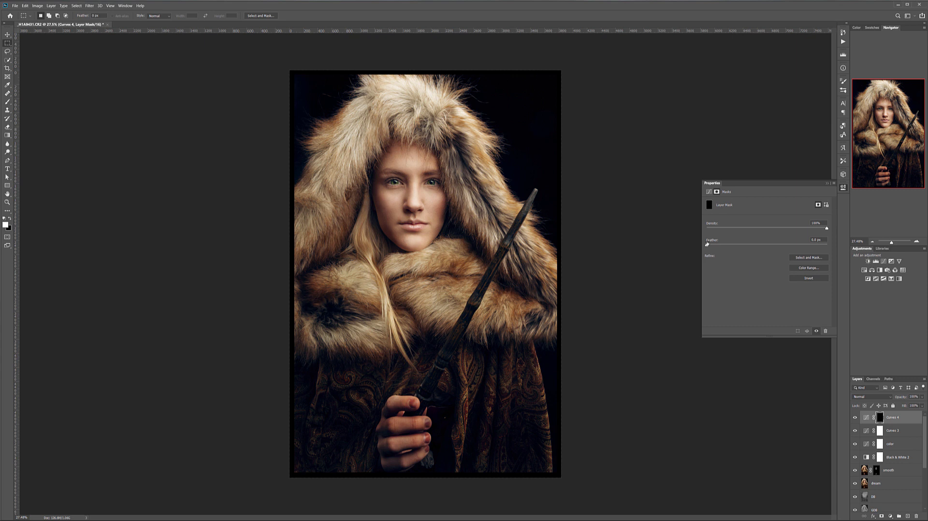
pyautogui.moveTo(711, 246); pyautogui.dragTo(817, 248)
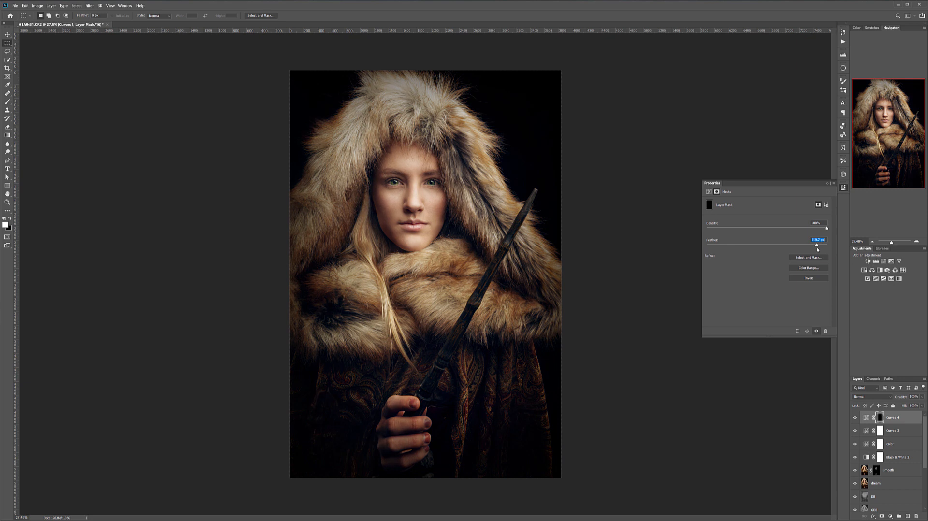
# Step: Set the border-darkening Curves layer's blend mode to Soft Light and compare the image with and without it
pyautogui.click(884, 396)
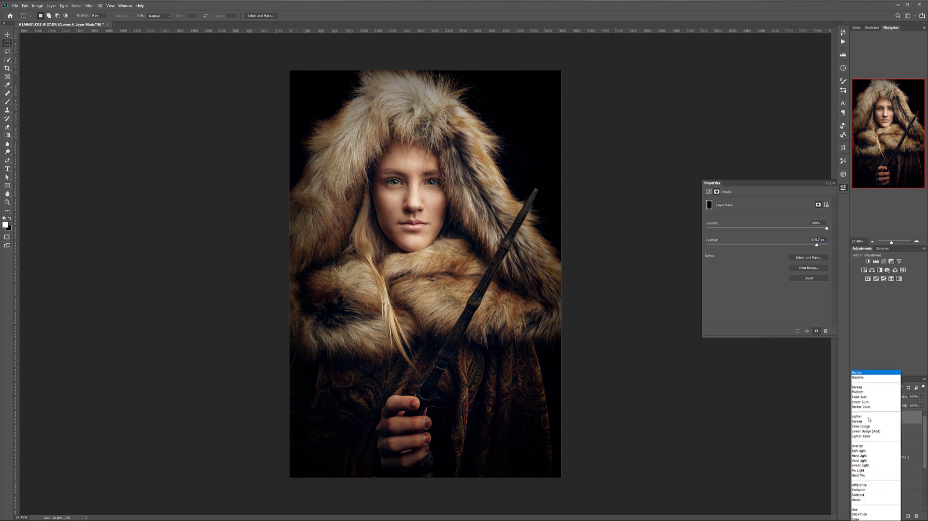
pyautogui.click(864, 451)
pyautogui.click(855, 417)
pyautogui.click(856, 418)
pyautogui.click(856, 417)
pyautogui.click(855, 417)
pyautogui.click(856, 417)
pyautogui.click(856, 417)
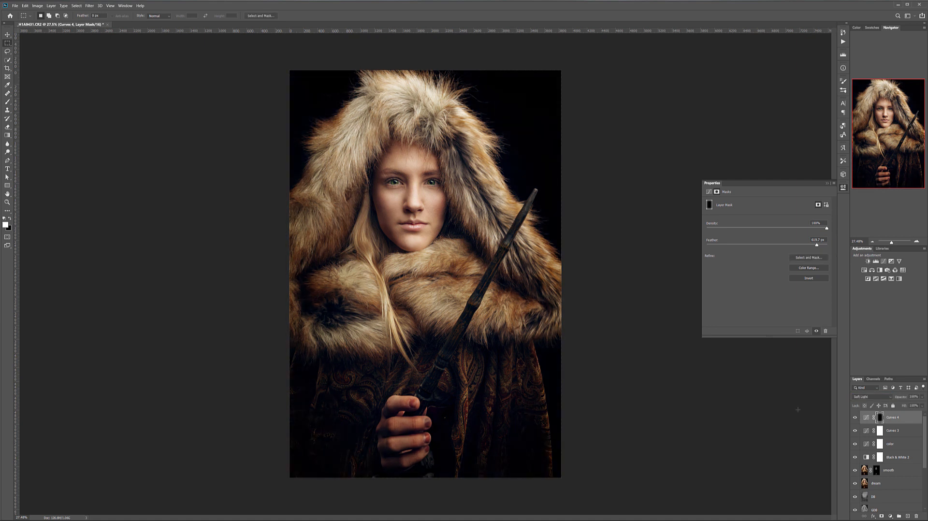
# Step: Lower the border-darkening Curves layer's opacity to 49% and compare the image before and after
pyautogui.click(921, 397)
pyautogui.moveTo(922, 405); pyautogui.dragTo(908, 405)
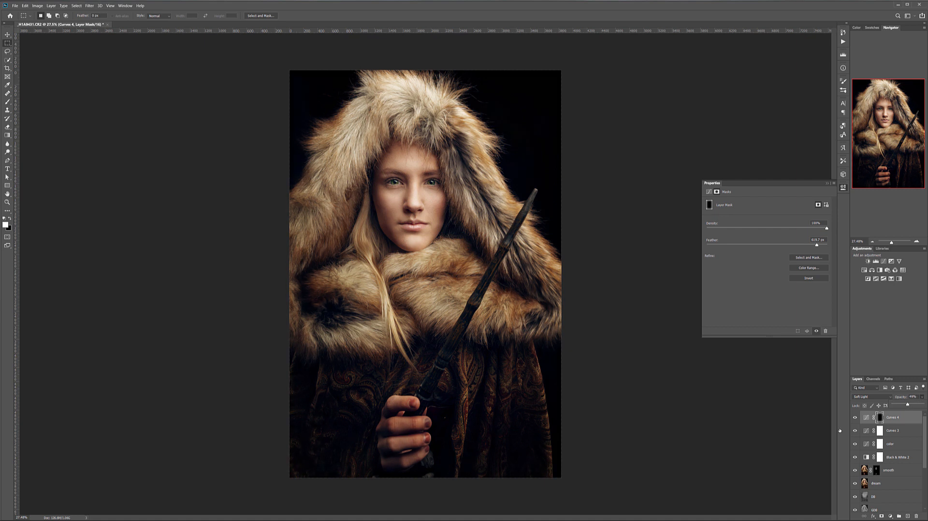
pyautogui.click(856, 417)
pyautogui.click(856, 417)
pyautogui.click(857, 417)
pyautogui.click(856, 417)
pyautogui.click(856, 417)
# Step: Add a new layer above the border-darkening Curves layer and fill it with 50% gray
pyautogui.click(908, 516)
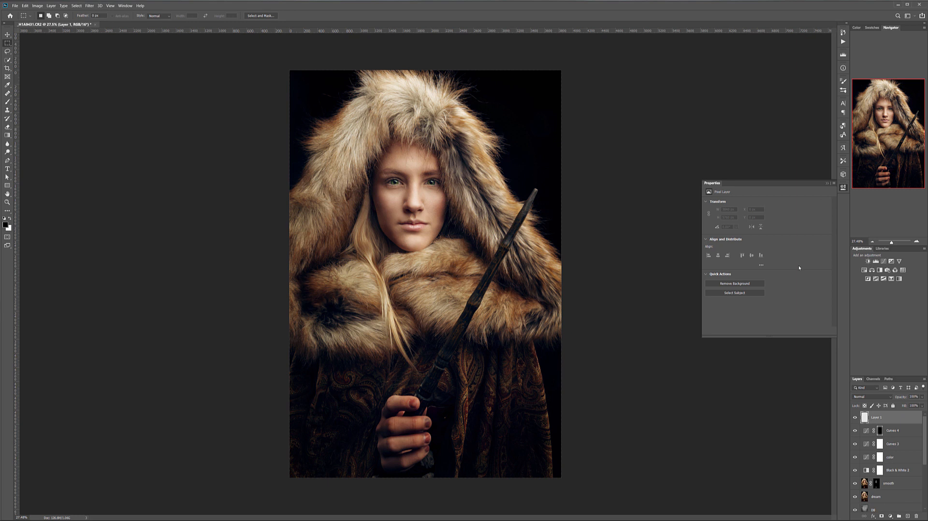
pyautogui.hotkey('shift', 'F5')
pyautogui.press('Return')
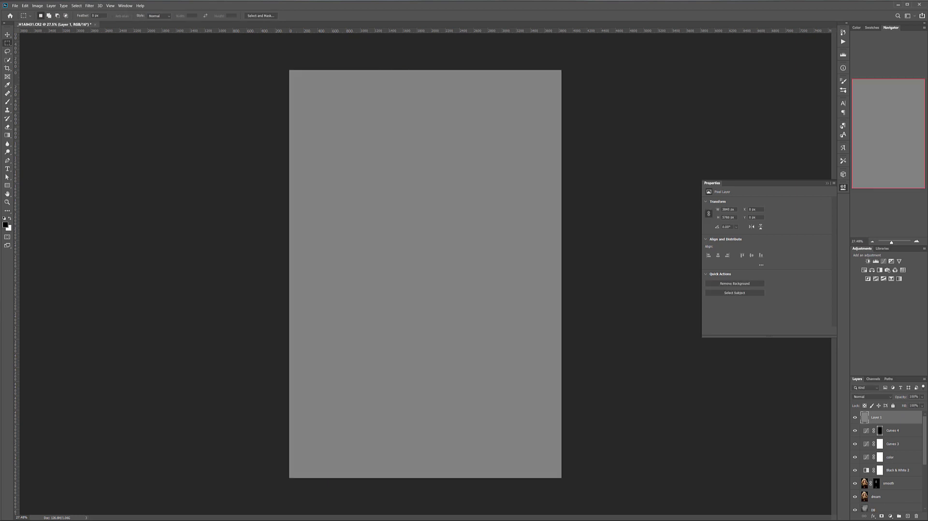
# Step: Apply Add Noise to the gray layer with Amount 2, Uniform and Monochromatic, and set its blend mode to Soft Light
pyautogui.click(89, 6)
pyautogui.moveTo(145, 91)
pyautogui.click(182, 92)
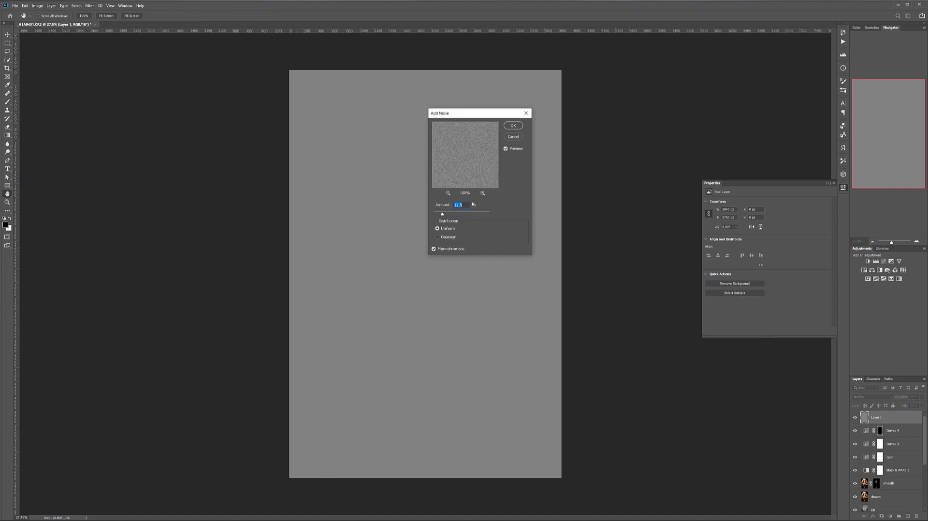
pyautogui.write('2')
pyautogui.click(513, 125)
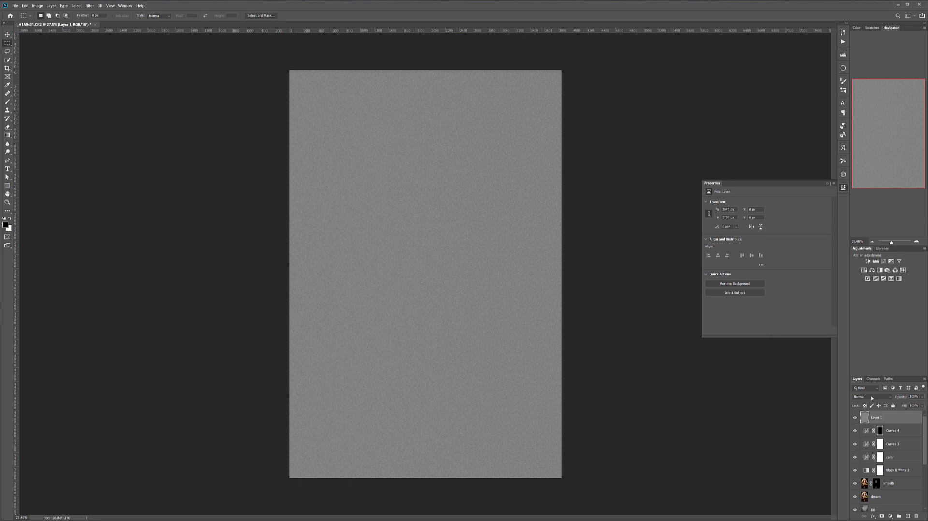
pyautogui.click(871, 397)
pyautogui.click(860, 451)
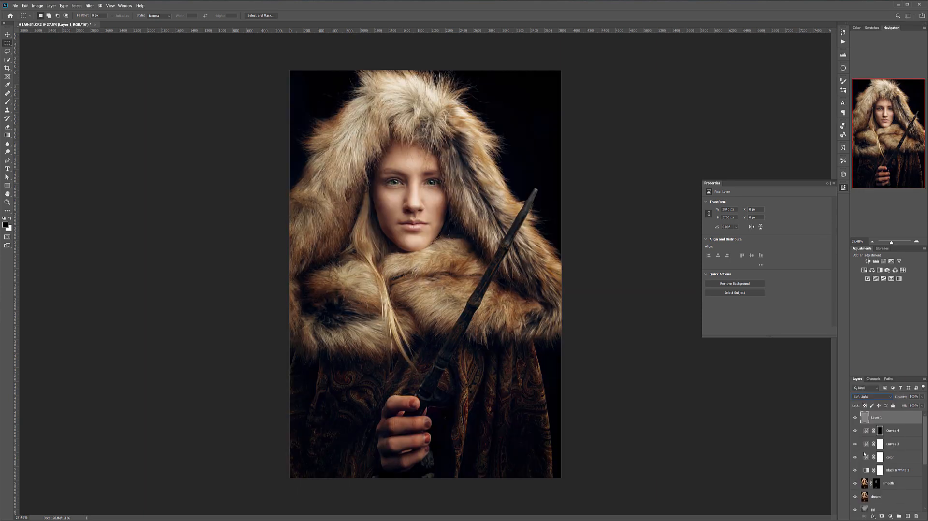
# Step: Check the grain on the face up close and reduce the noise layer's opacity to about 64%
pyautogui.press('v')
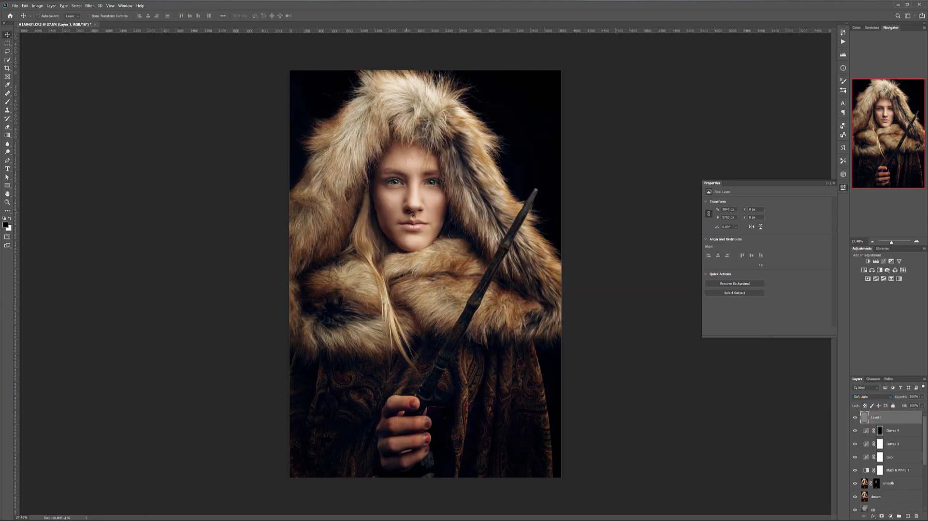
pyautogui.scroll(3, 402, 167)
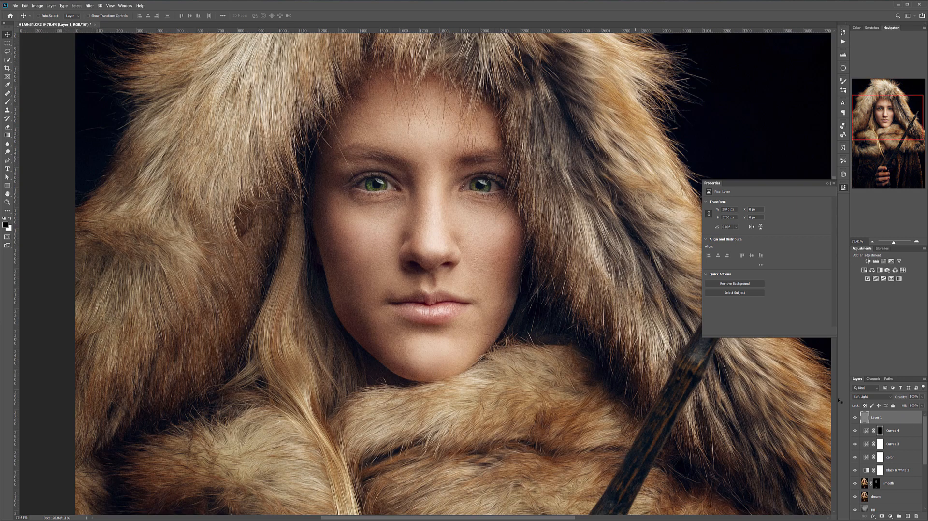
pyautogui.click(921, 396)
pyautogui.moveTo(893, 402); pyautogui.dragTo(912, 406)
pyautogui.click(521, 261)
pyautogui.scroll(-6, 518, 268)
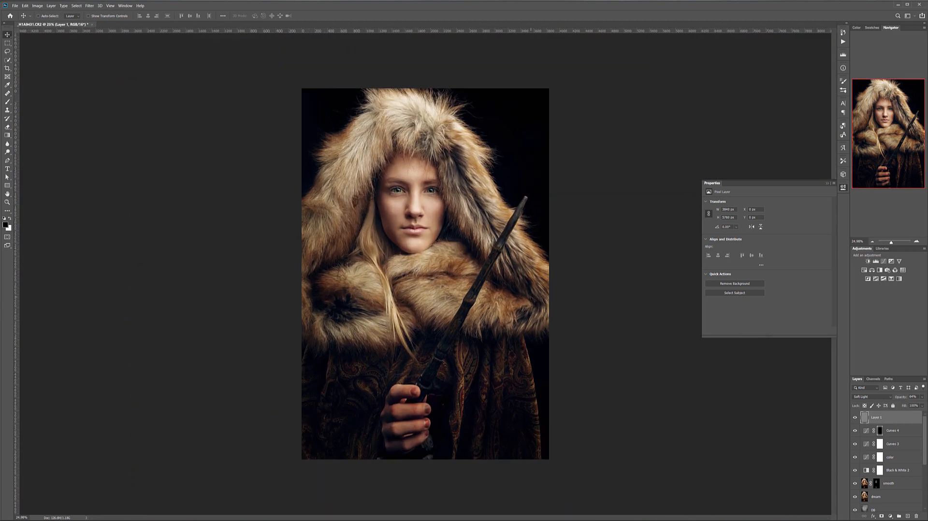
# Step: Try a crop that trims both sides of the portrait slightly, and undo it
pyautogui.click(7, 69)
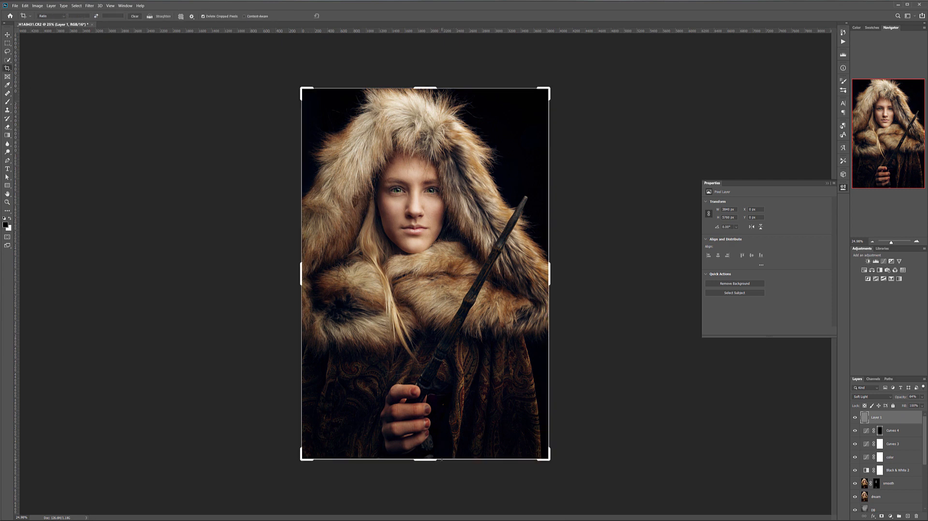
pyautogui.moveTo(443, 458); pyautogui.dragTo(463, 485)
pyautogui.click(456, 468)
pyautogui.moveTo(436, 459)
pyautogui.mouseDown()
pyautogui.moveTo(433, 389)
pyautogui.moveTo(434, 493)
pyautogui.moveTo(450, 489)
pyautogui.moveTo(437, 455)
pyautogui.moveTo(429, 462)
pyautogui.mouseUp()
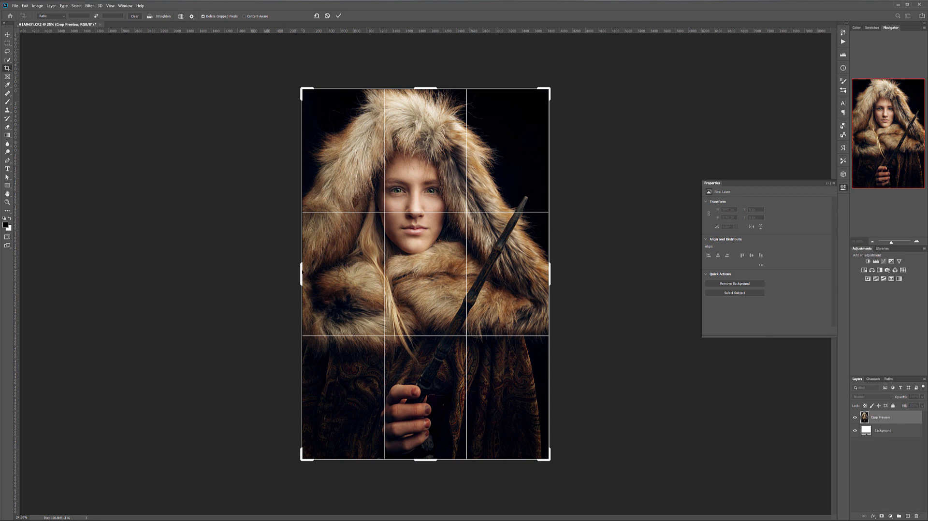
pyautogui.moveTo(302, 252); pyautogui.dragTo(305, 250)
pyautogui.hotkey('ctrl', 'r')
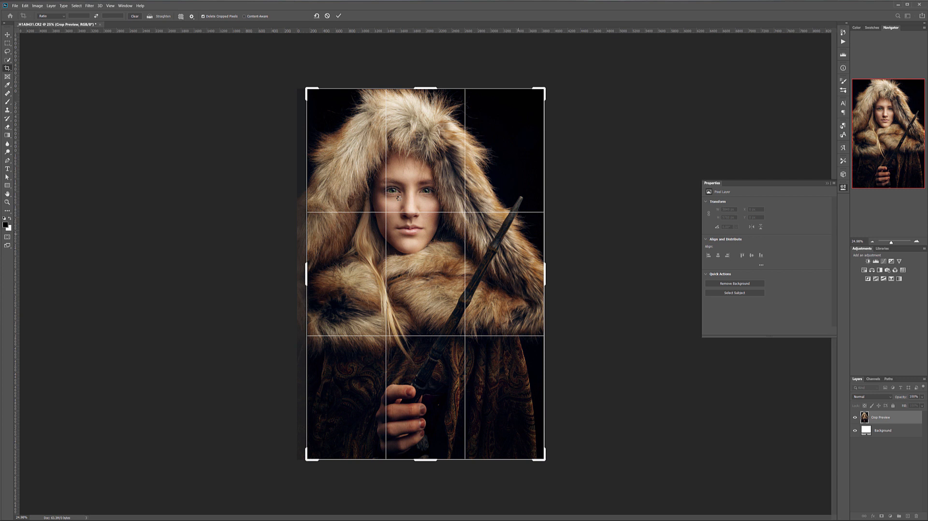
pyautogui.press('Return')
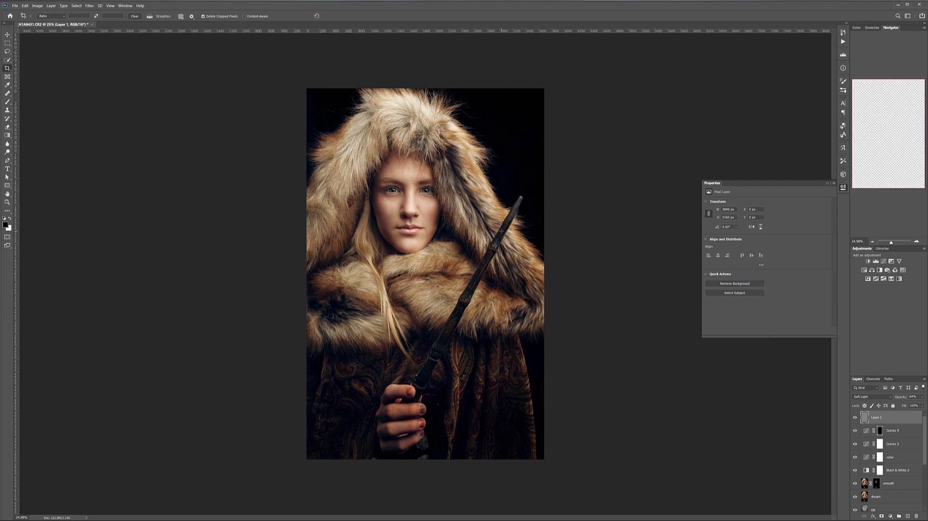
pyautogui.hotkey('ctrl', 'z')
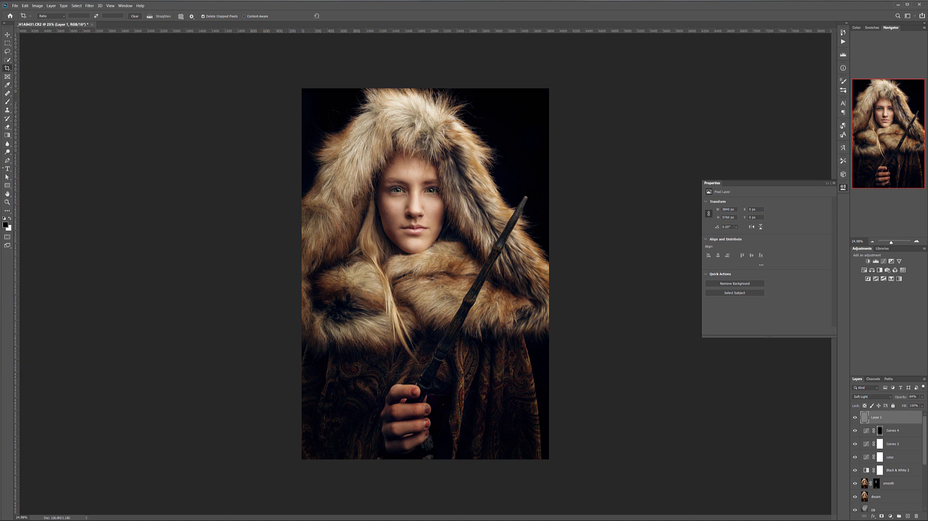
# Step: Add a small text signature with the photographer's name followed by "Photography" over the fur collar
pyautogui.click(8, 169)
pyautogui.click(325, 304)
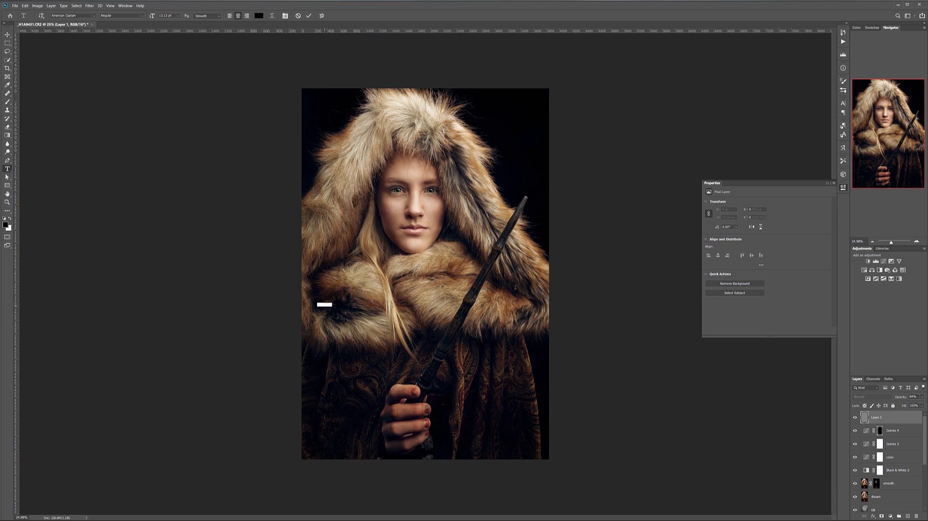
pyautogui.write('N')
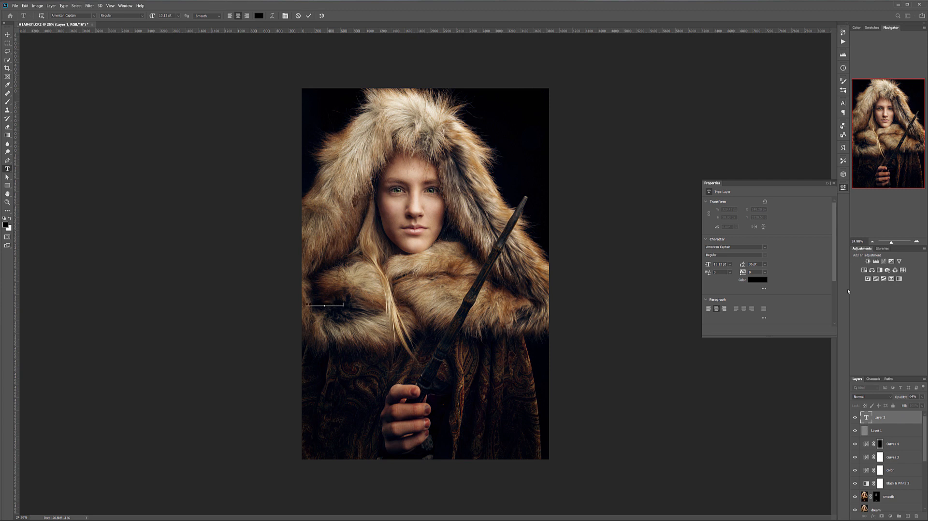
pyautogui.hotkey('ctrl', 'Return')
# Step: Set the signature text's color to white (ffffff)
pyautogui.doubleClick(866, 418)
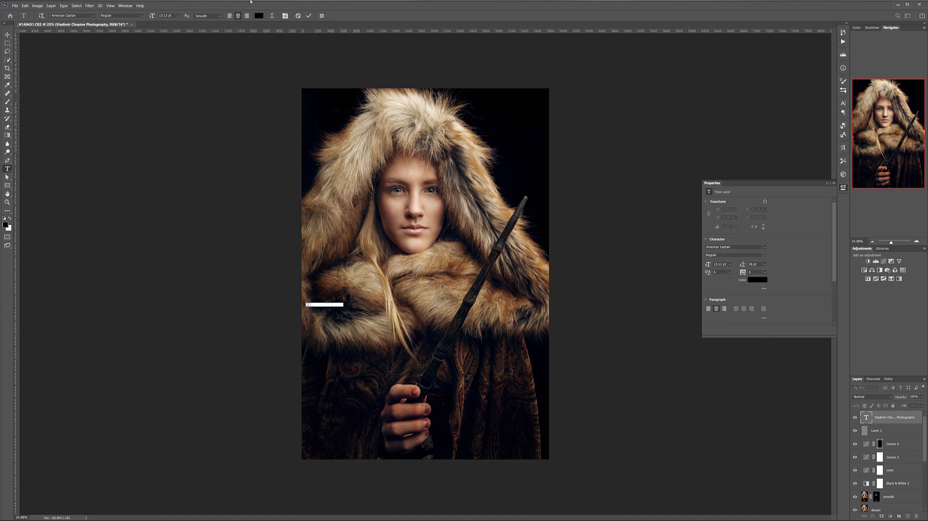
pyautogui.click(259, 16)
pyautogui.write('ffffff')
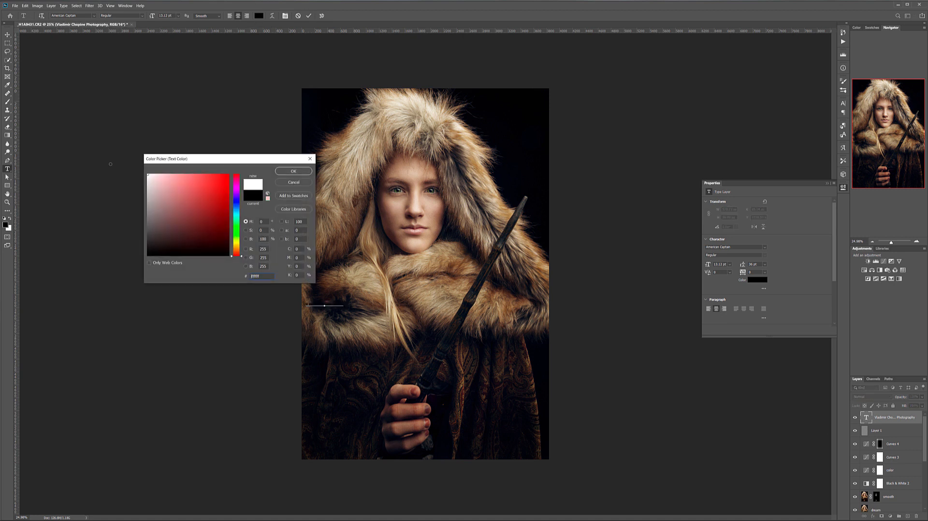
pyautogui.click(294, 171)
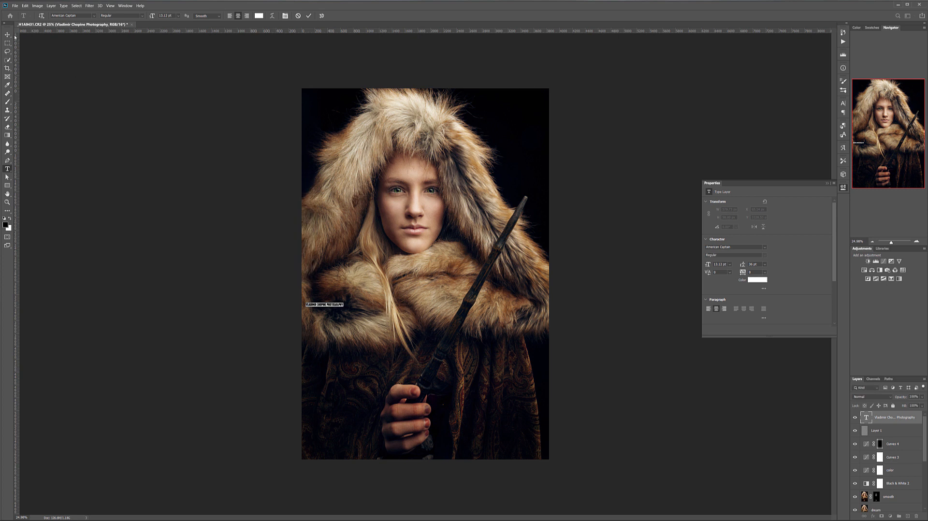
# Step: Move the signature to the image's lower-right corner and lower its opacity to about 9%
pyautogui.moveTo(347, 314); pyautogui.dragTo(531, 454)
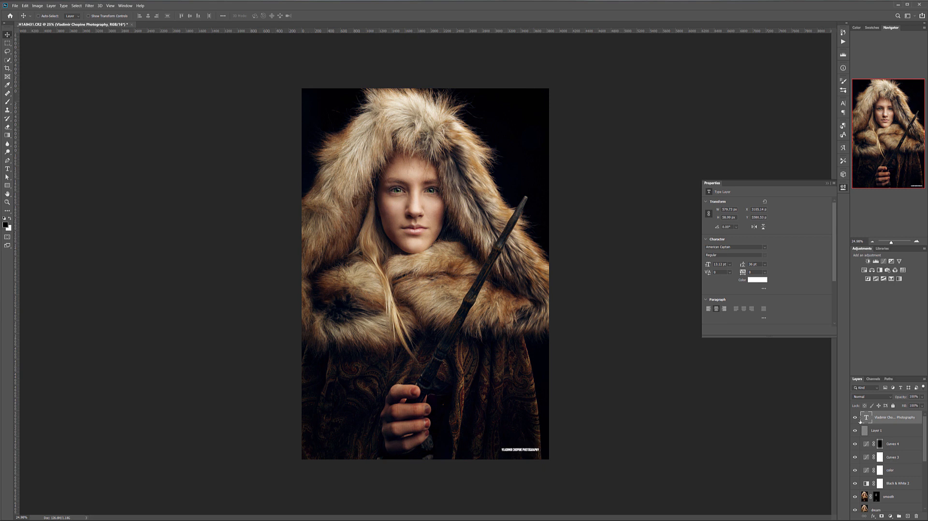
pyautogui.click(922, 396)
pyautogui.moveTo(914, 406); pyautogui.dragTo(895, 405)
pyautogui.click(825, 411)
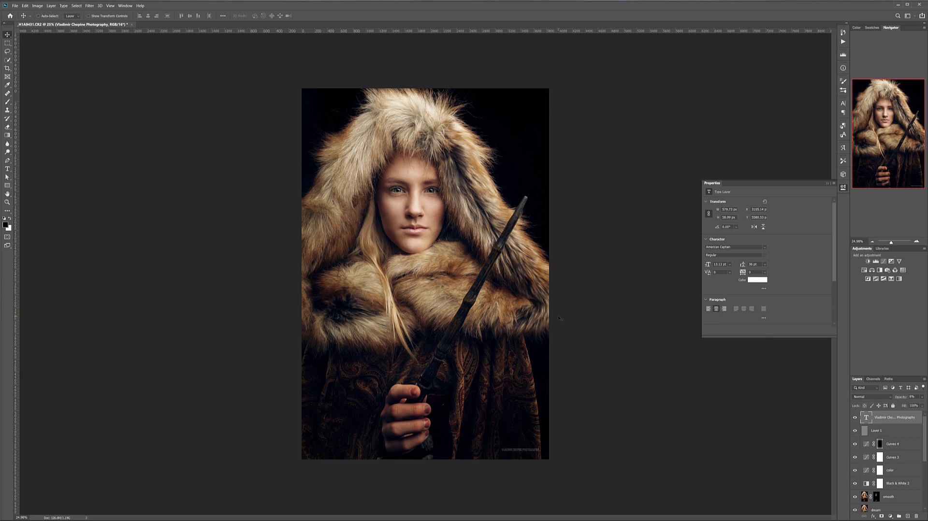